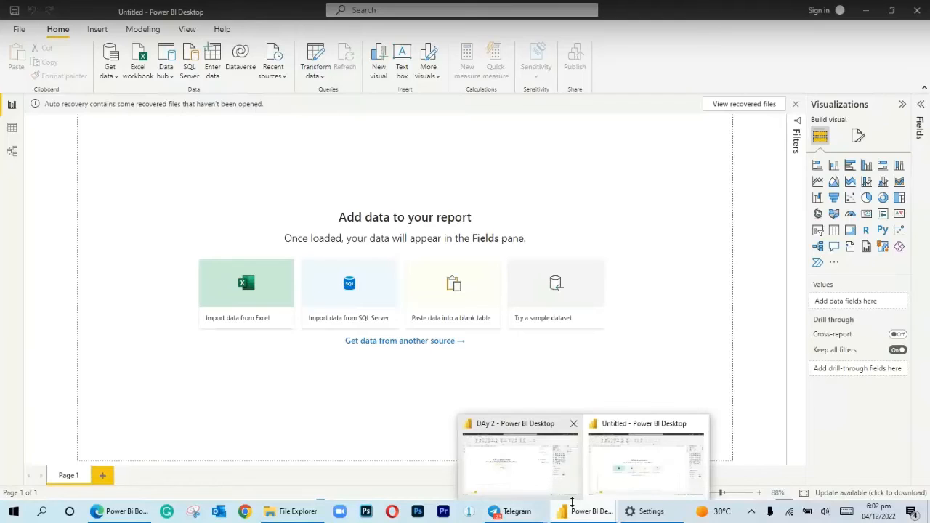
mouse_move(517, 511)
left_click(566, 485)
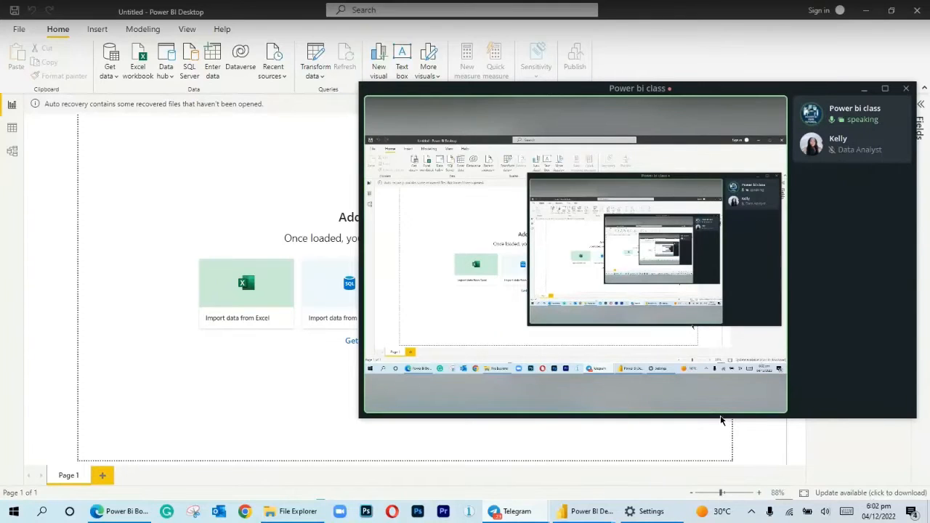
mouse_move(669, 410)
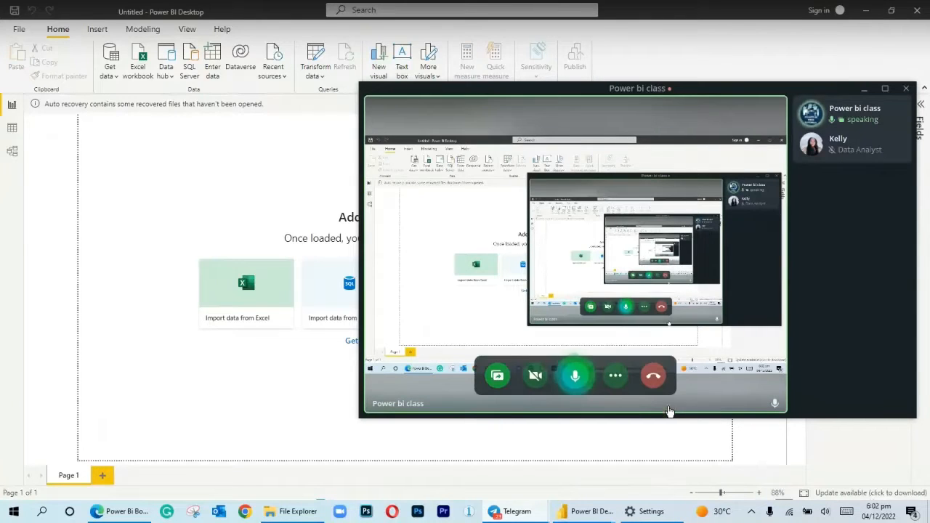
left_click(620, 443)
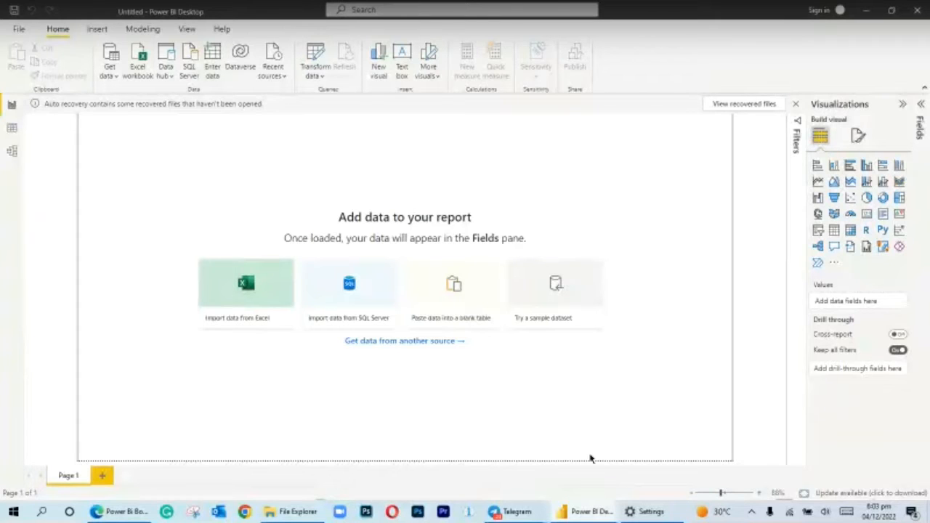
Import the Excel workbook "10 Days of Power BI - Data Modelling.xlsx" from the Desktop folder Power Bi class > 10 Days of Power BI (Full Resources)
left_click(243, 289)
mouse_move(457, 110)
left_mouse_down()
mouse_move(460, 178)
mouse_move(457, 102)
left_mouse_up()
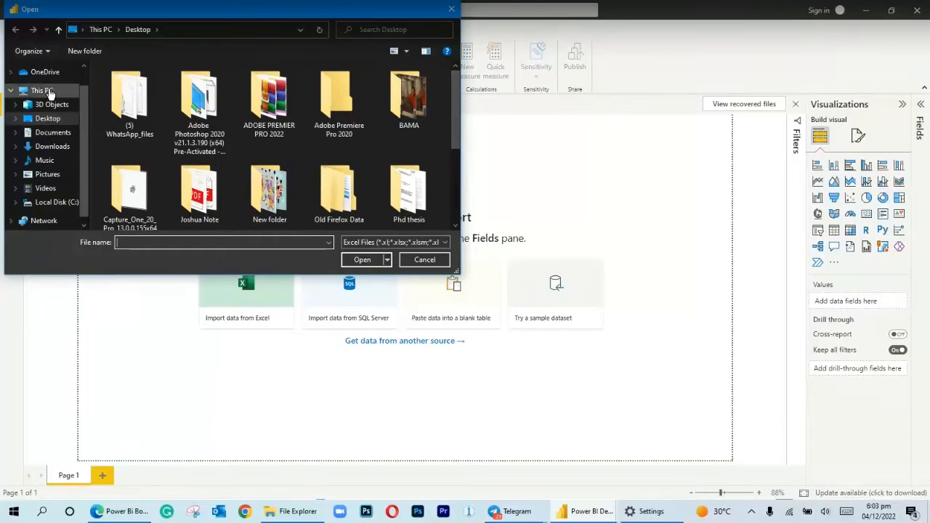
scroll(81, 134, "down", 1)
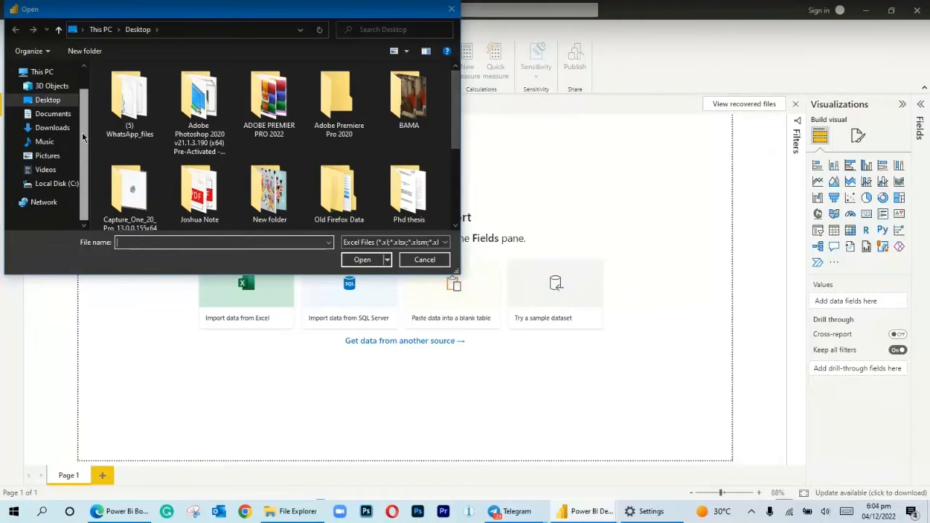
scroll(81, 138, "up", 1)
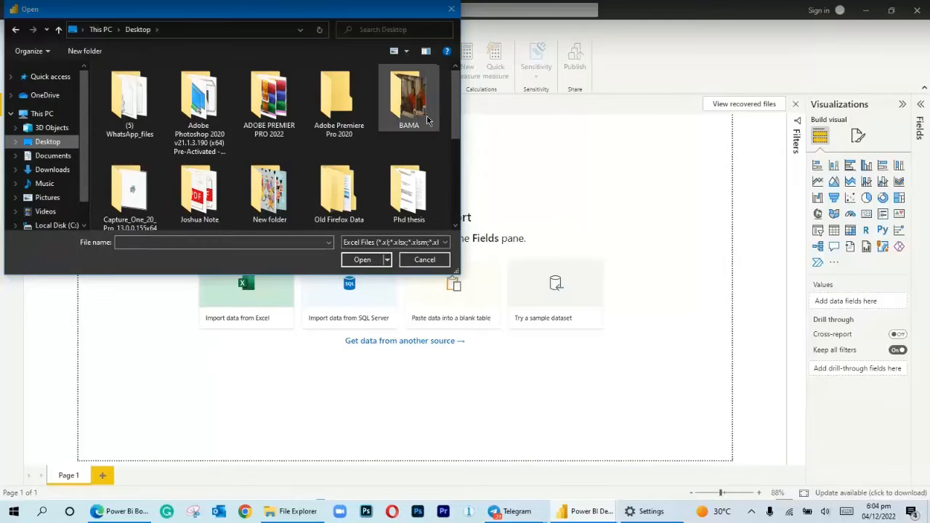
scroll(436, 160, "down", 4)
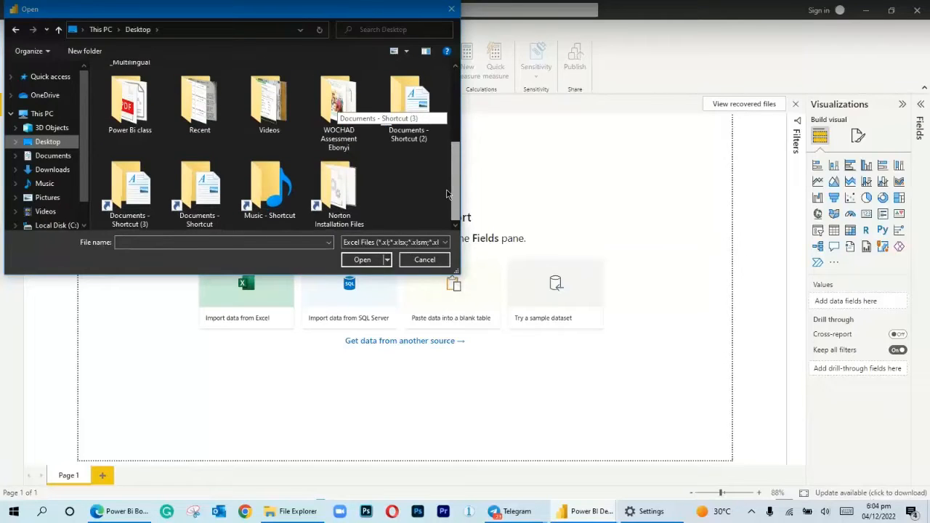
scroll(448, 204, "up", 1)
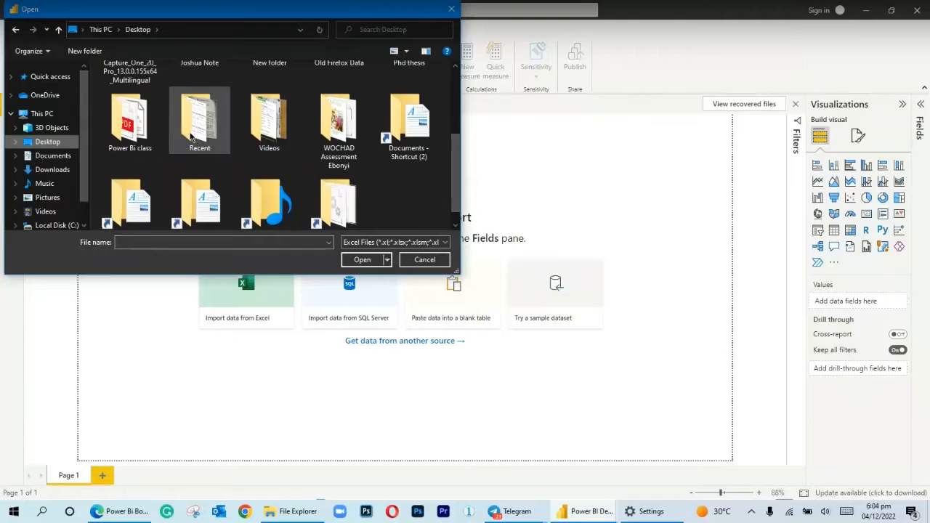
double_click(129, 120)
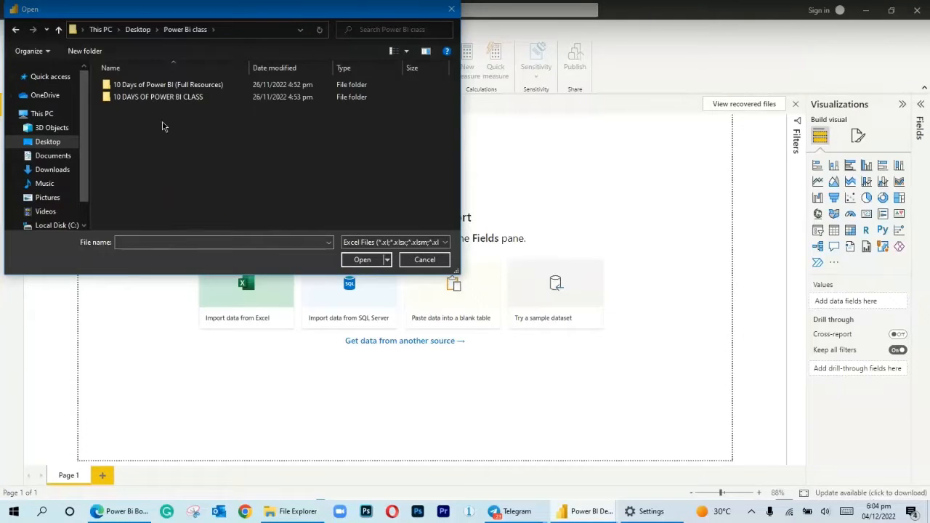
double_click(167, 85)
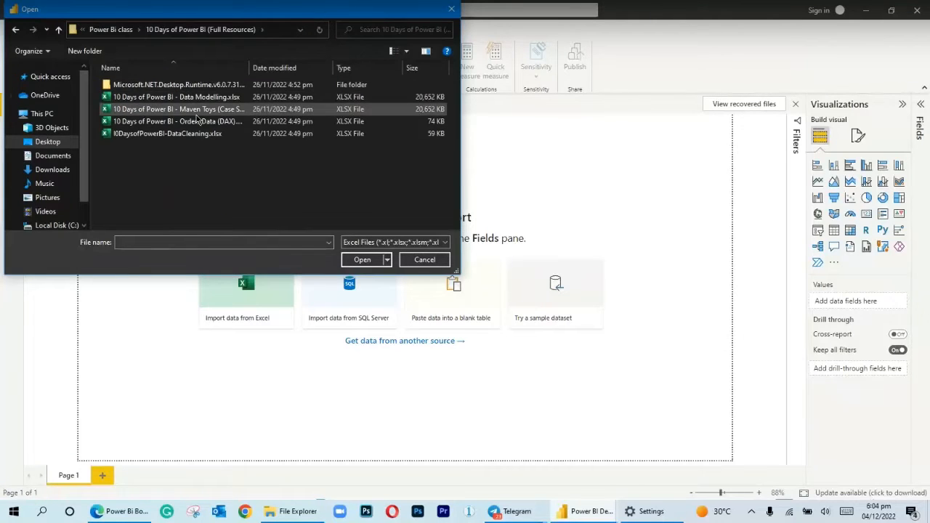
left_click(203, 97)
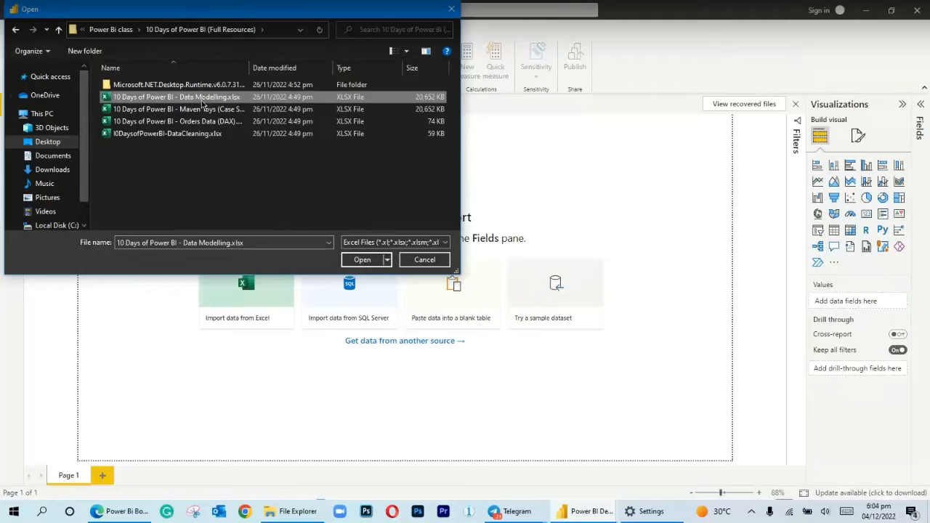
left_click(361, 260)
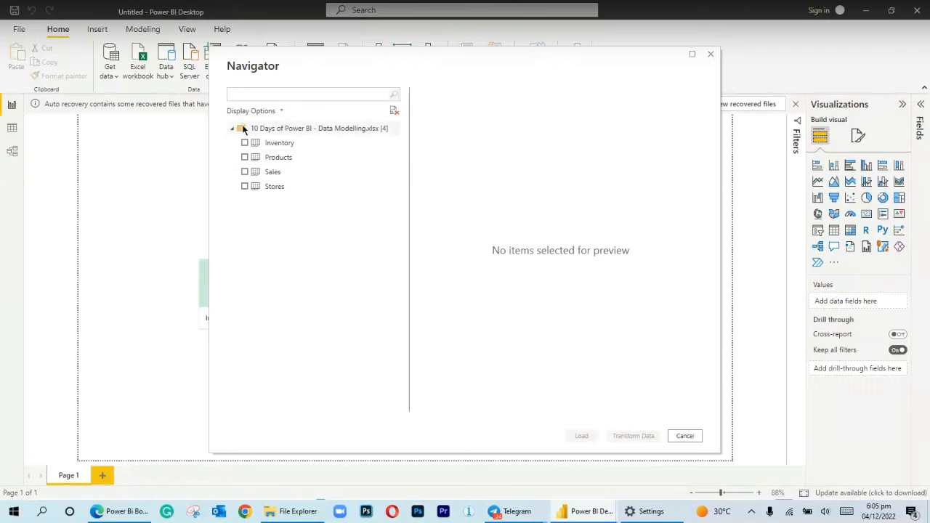
Select the Inventory, Products, Sales and Stores tables of the workbook and load them into the report
left_click(245, 143)
left_click(245, 143)
left_click(245, 158)
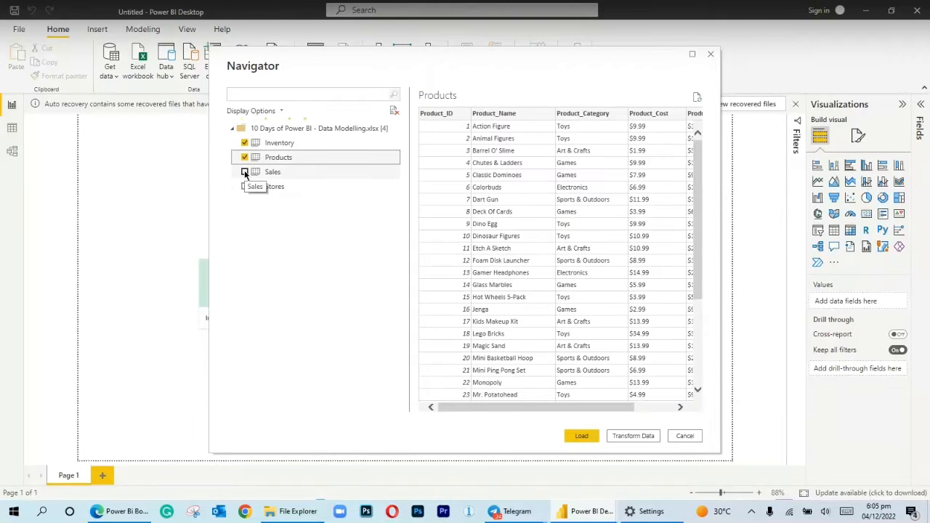
left_click(245, 173)
left_click(244, 187)
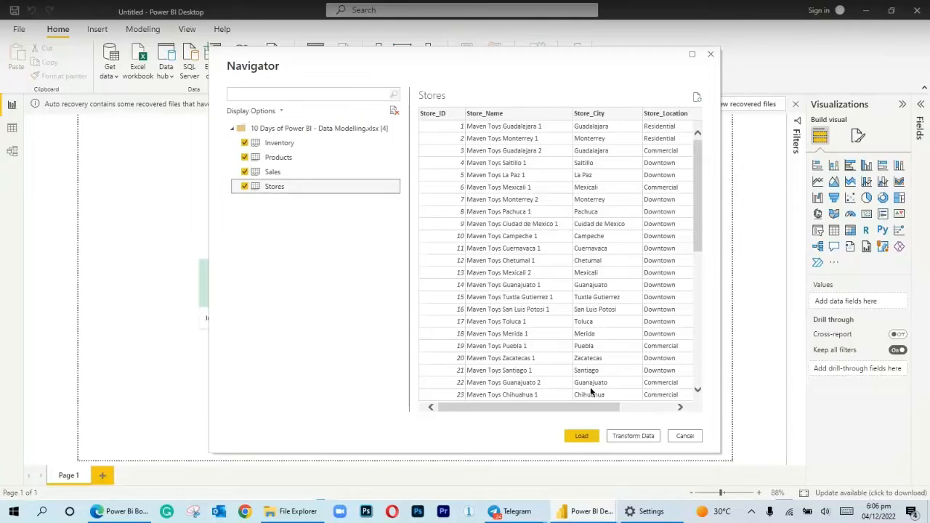
left_click(584, 439)
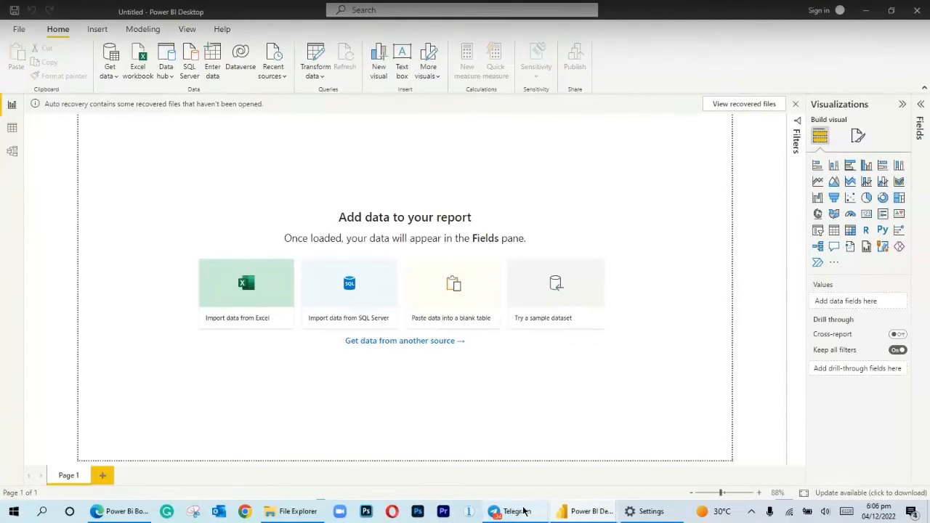
mouse_move(519, 510)
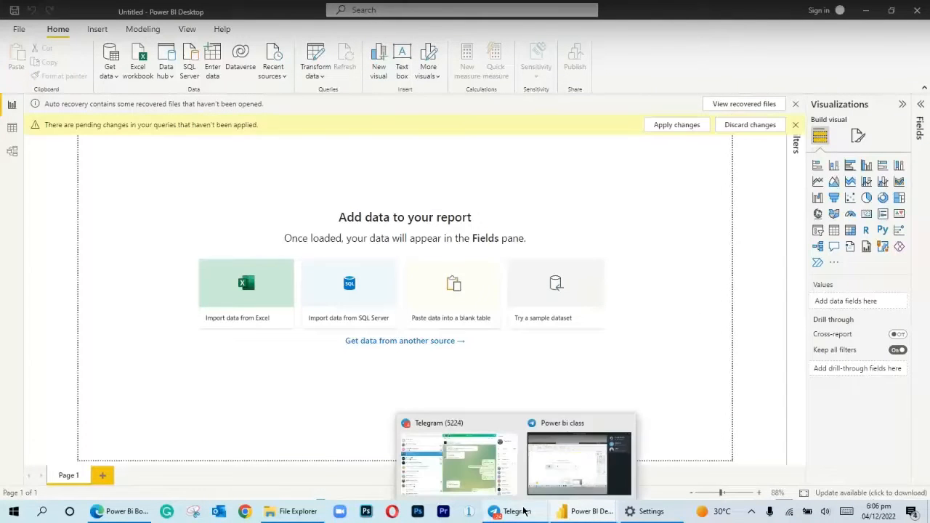
left_click(581, 469)
left_click(578, 465)
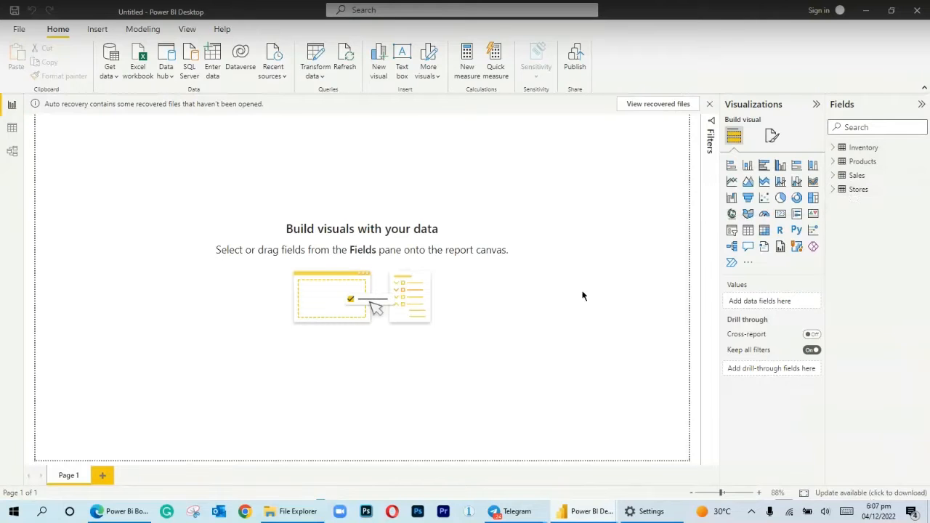
Switch to the Power Bi Boot camp (DAY 2) PDF in Edge and view the slide on fact and dimension tables
mouse_move(120, 510)
left_click(119, 461)
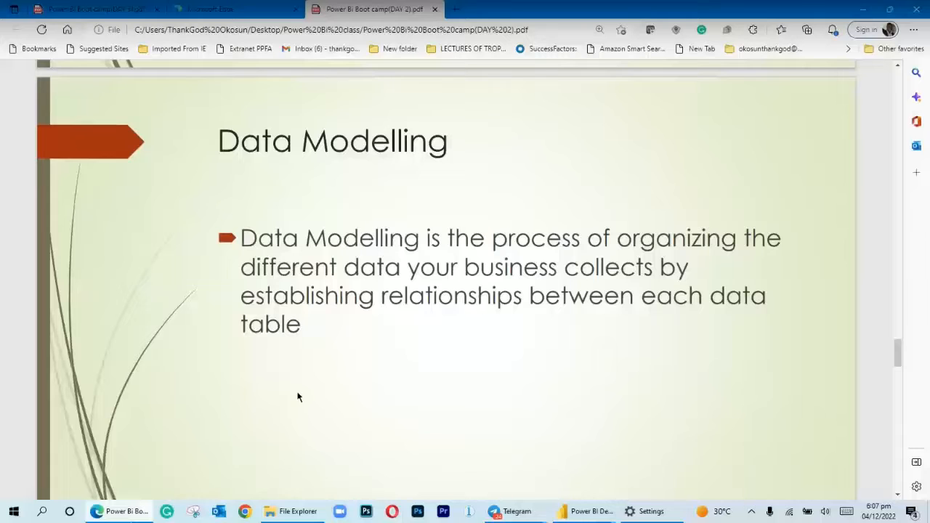
scroll(297, 396, "down", 6)
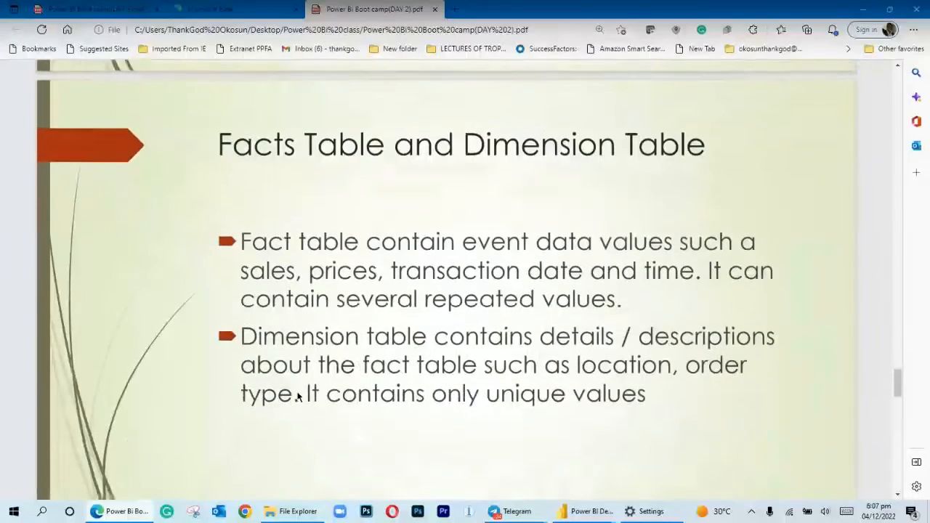
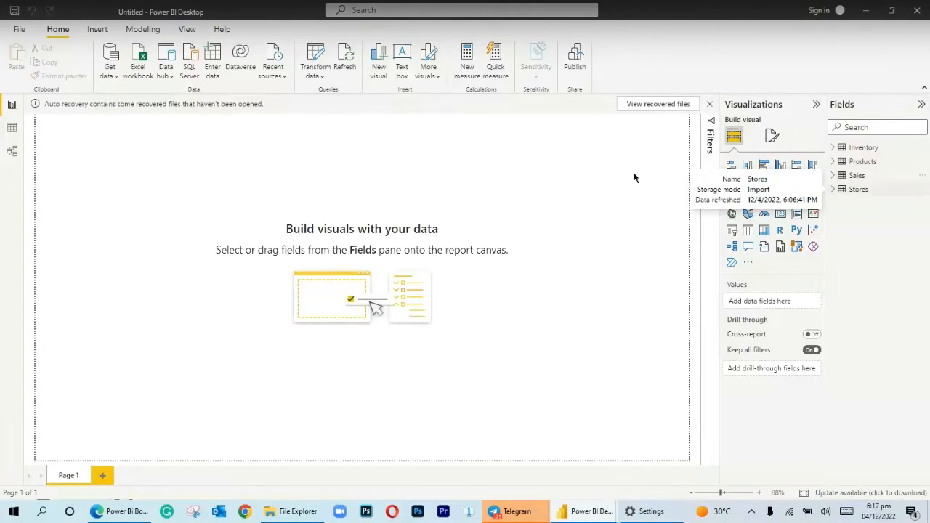
Show the rows of the Inventory table in the data view
left_click(9, 129)
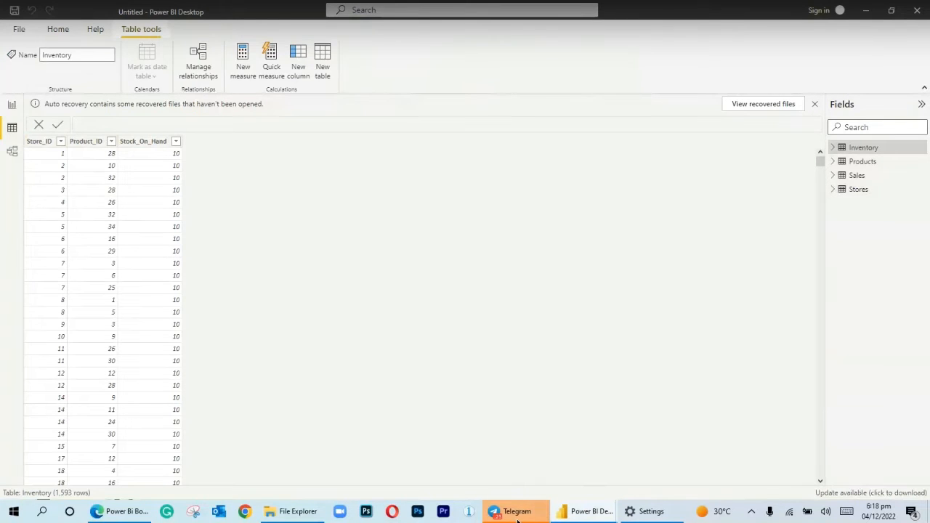
mouse_move(514, 510)
left_click(578, 482)
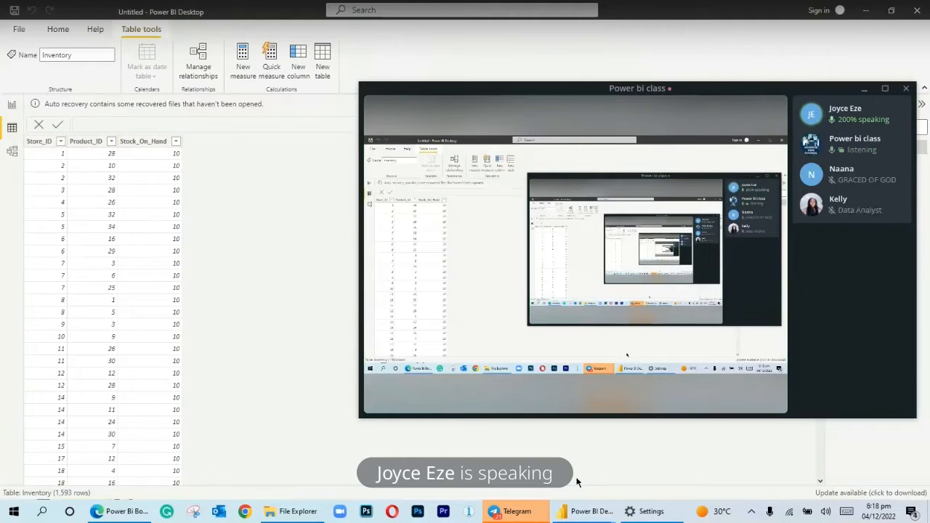
left_click(262, 400)
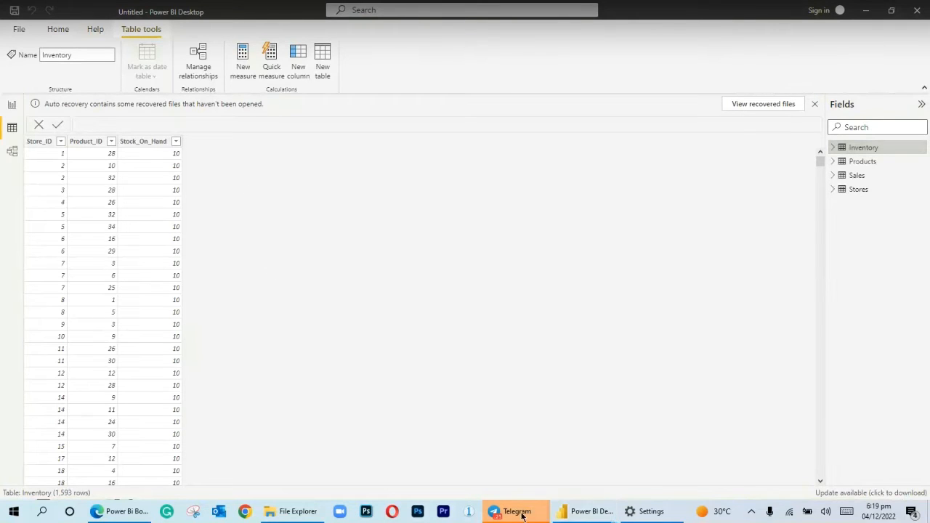
mouse_move(522, 515)
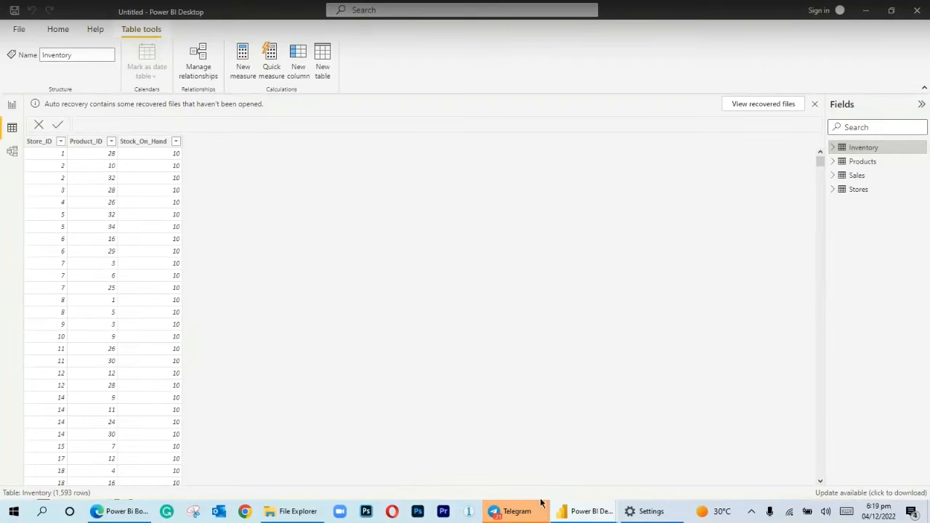
left_click(586, 481)
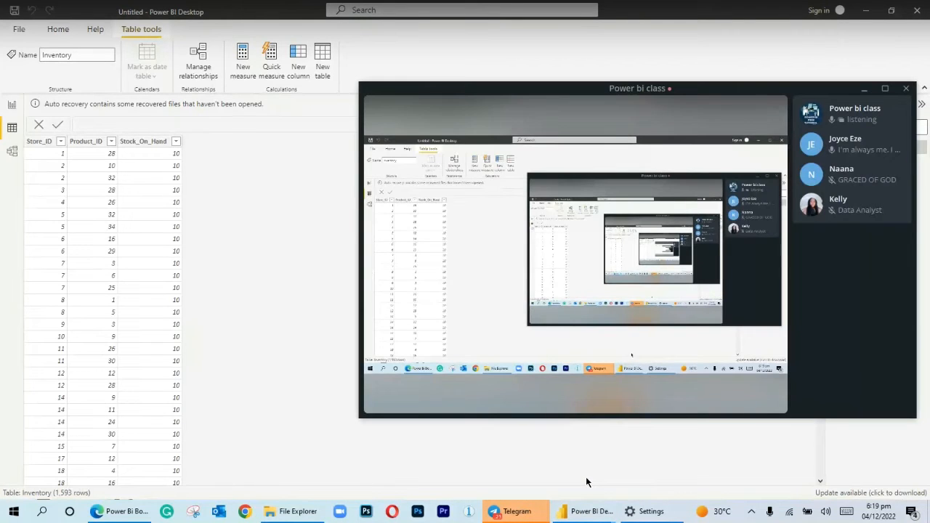
left_click(569, 459)
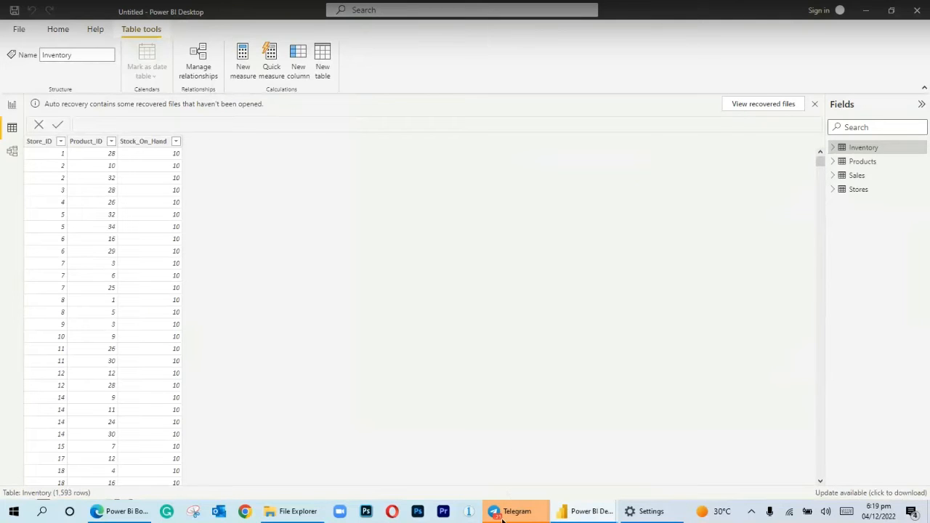
mouse_move(544, 501)
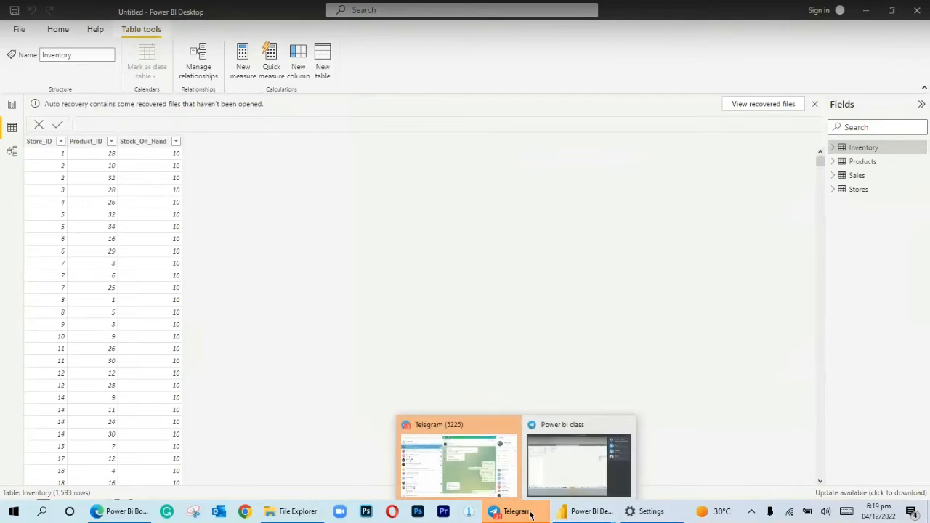
left_click(579, 455)
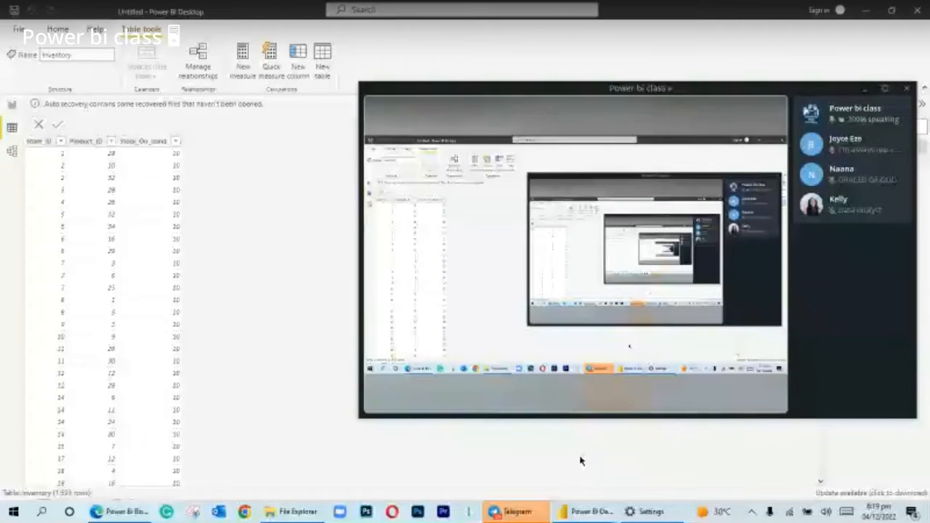
left_click(578, 459)
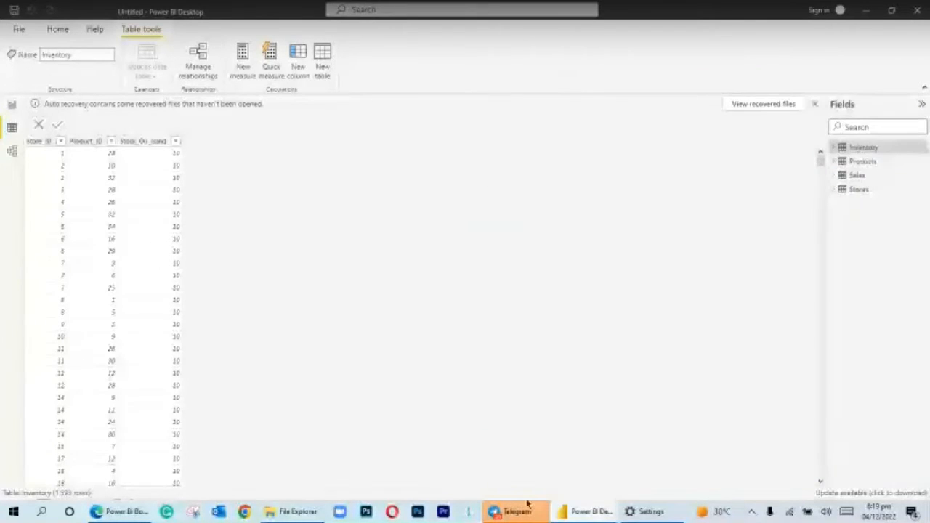
mouse_move(520, 508)
left_click(574, 479)
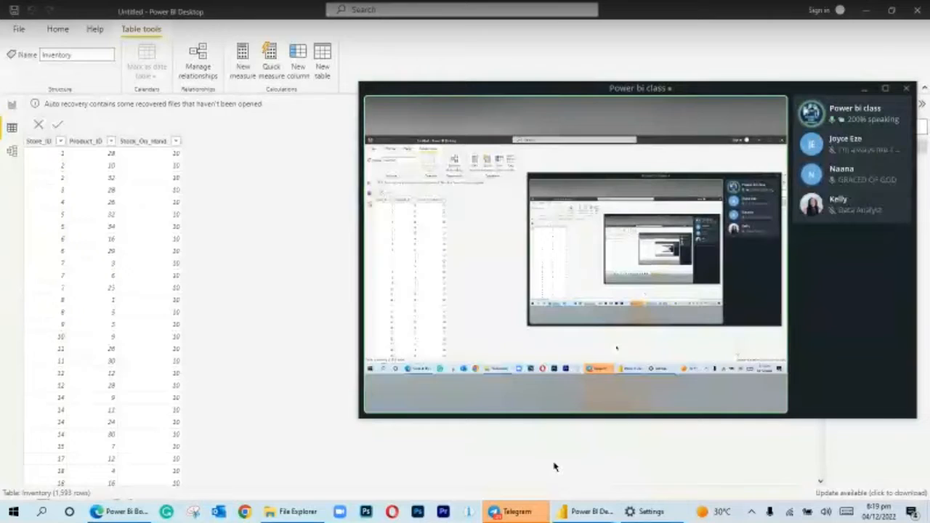
left_click(543, 470)
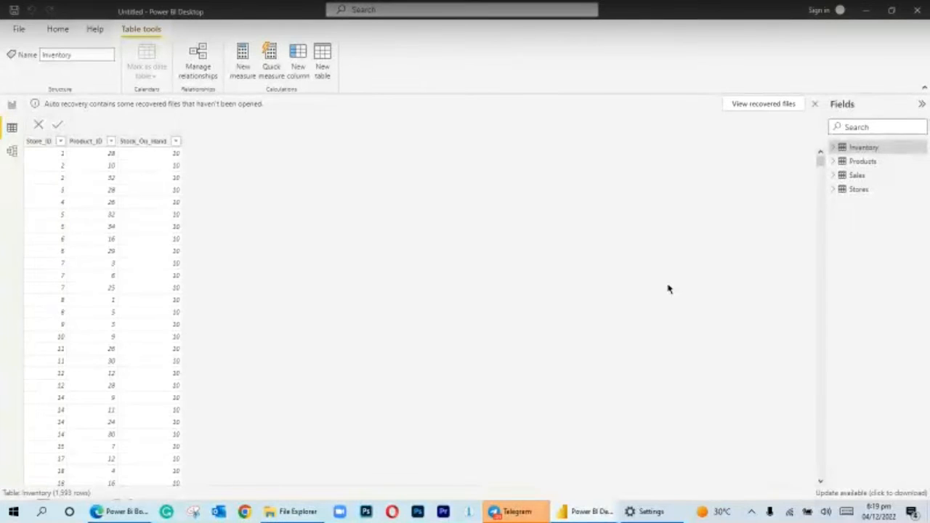
Show the rows of the Products table
left_click(863, 162)
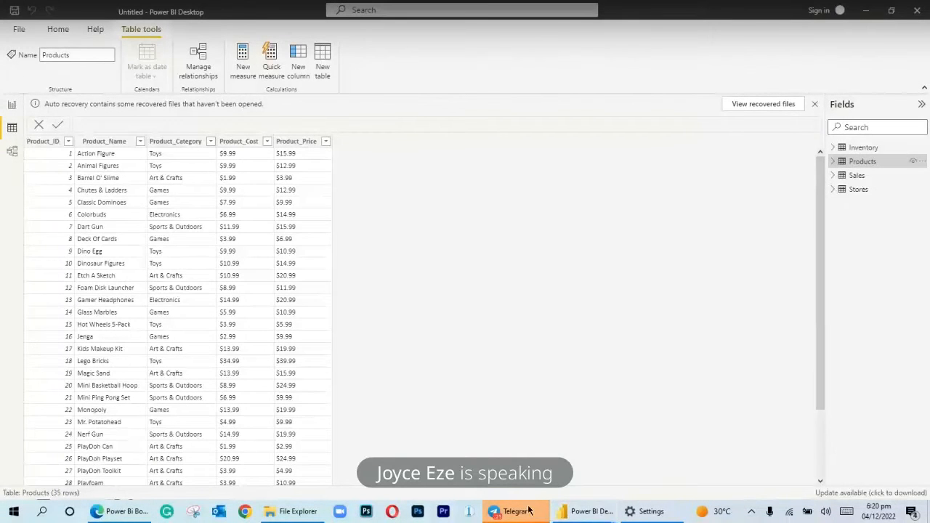
mouse_move(529, 511)
left_click(609, 468)
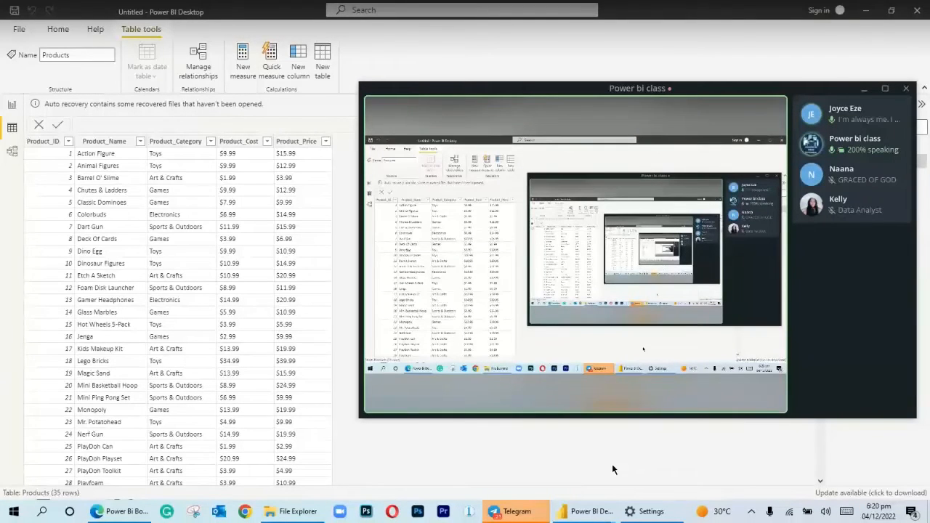
left_click(612, 465)
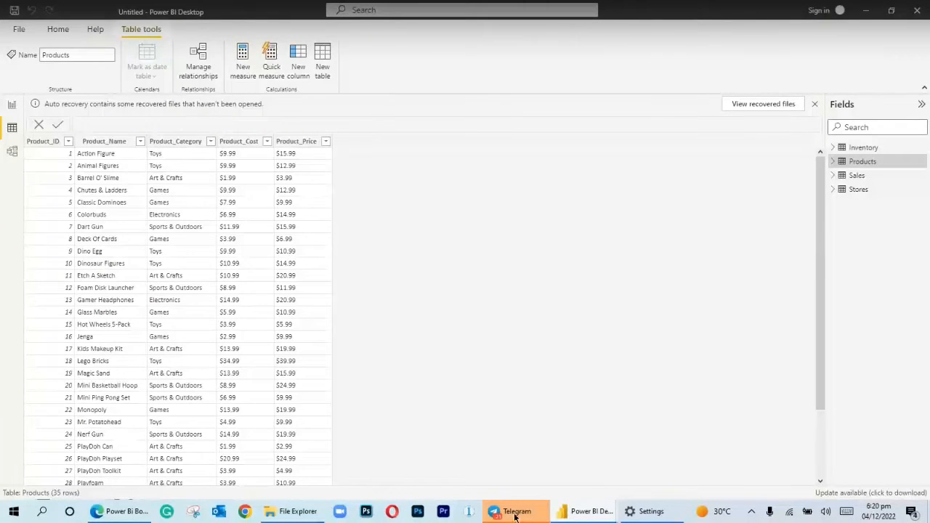
mouse_move(515, 514)
left_click(568, 476)
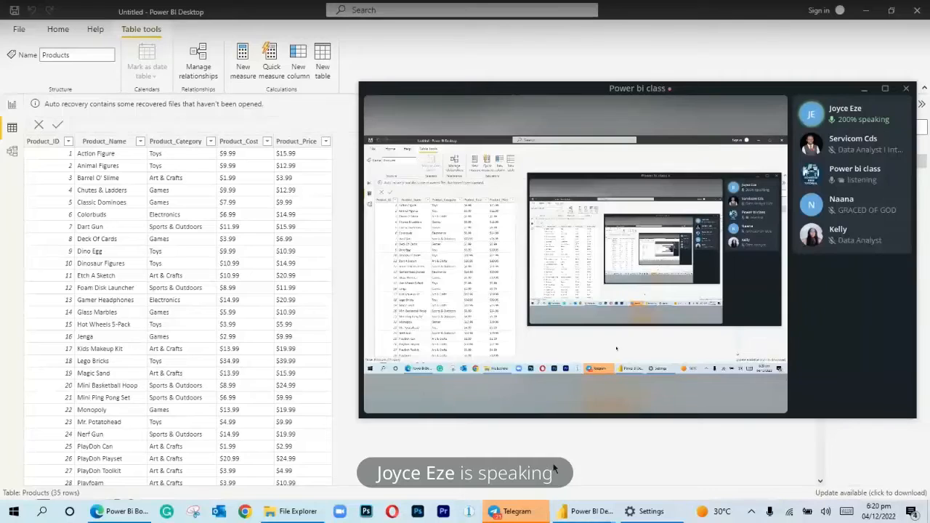
left_click(555, 463)
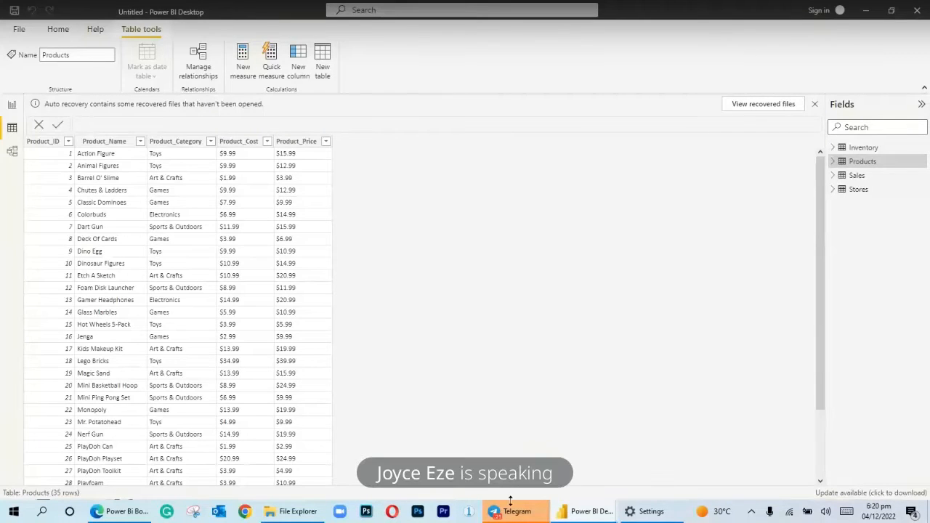
mouse_move(515, 520)
left_click(545, 485)
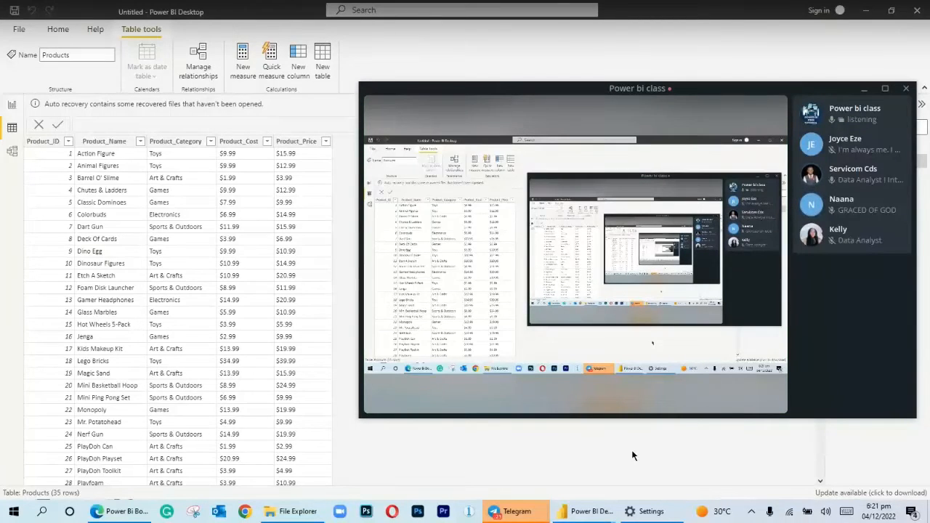
left_click(632, 451)
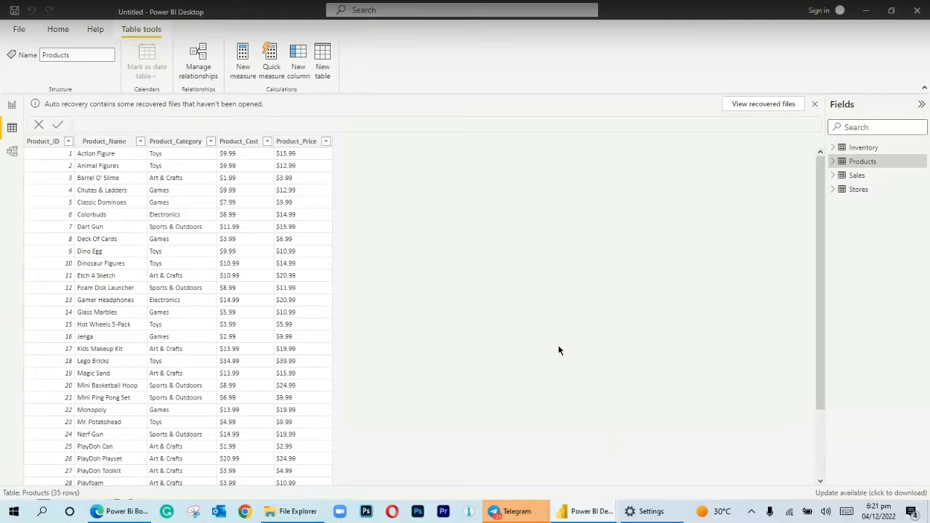
Look through the rows of the Sales table and the columns of the Stores table
left_click(867, 177)
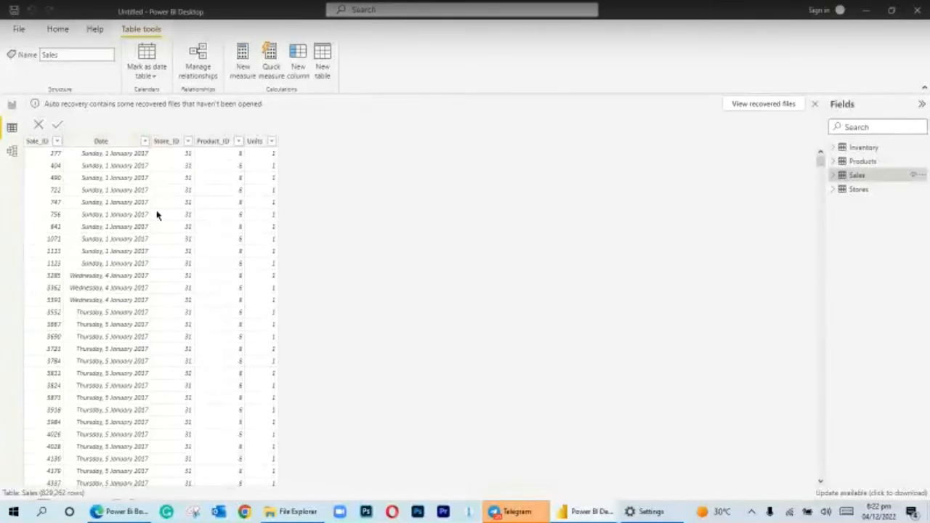
left_click_drag(819, 162, 821, 315)
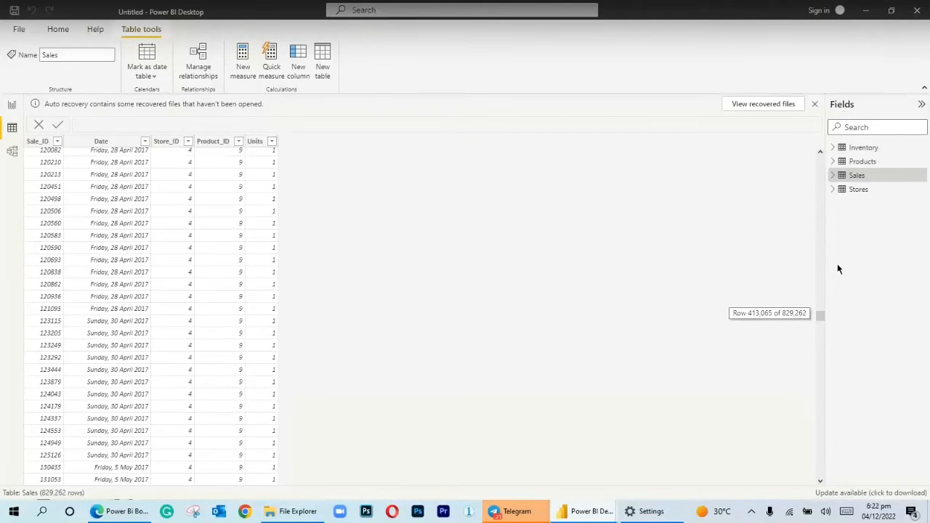
left_click(858, 194)
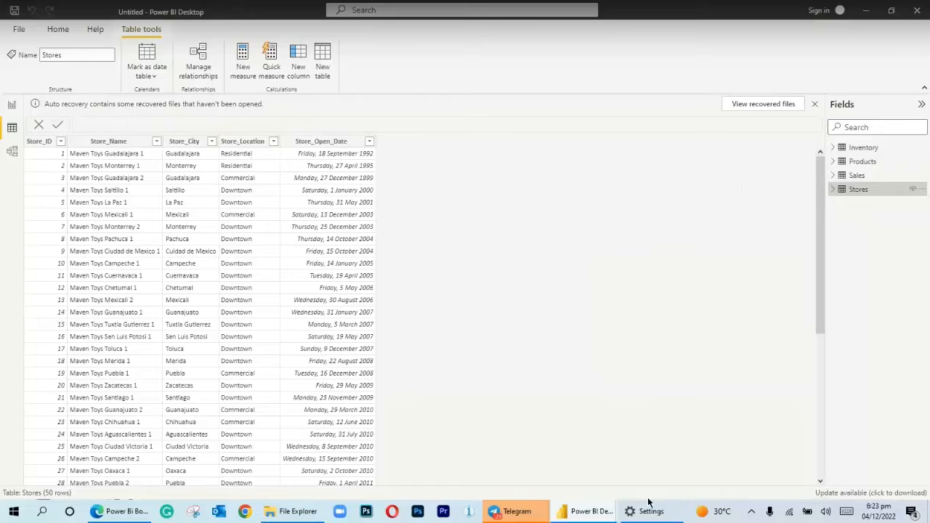
mouse_move(574, 518)
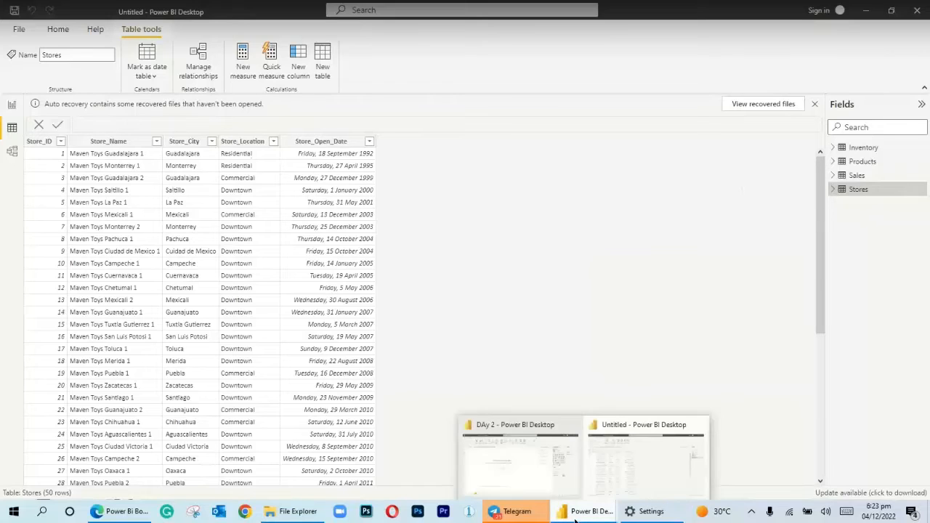
left_click(609, 471)
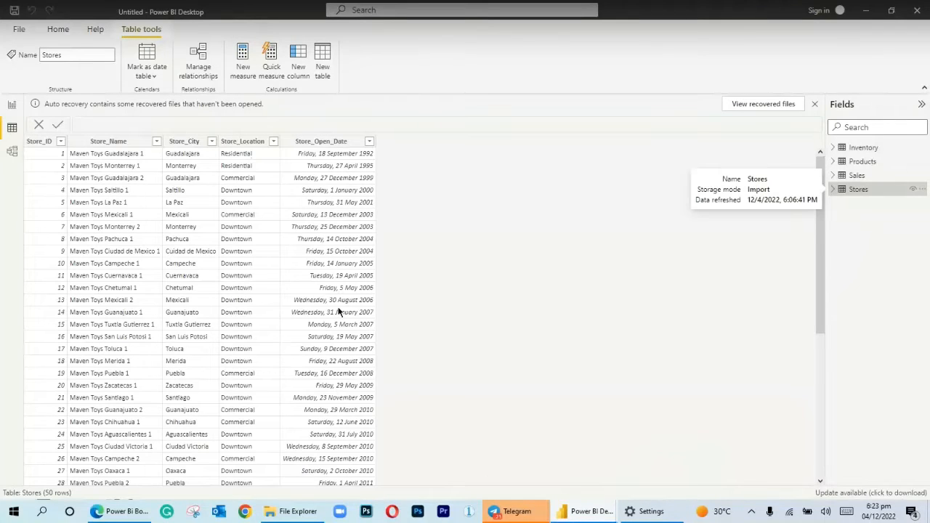
In the model view, move Products farther right, Inventory slightly down, and Sales between the Stores and Products tables
left_click(13, 151)
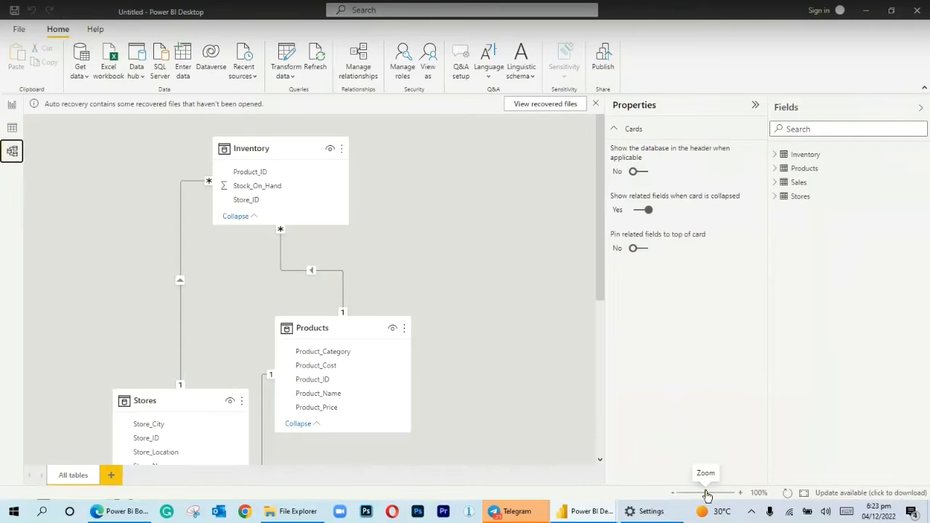
left_click_drag(705, 493, 697, 493)
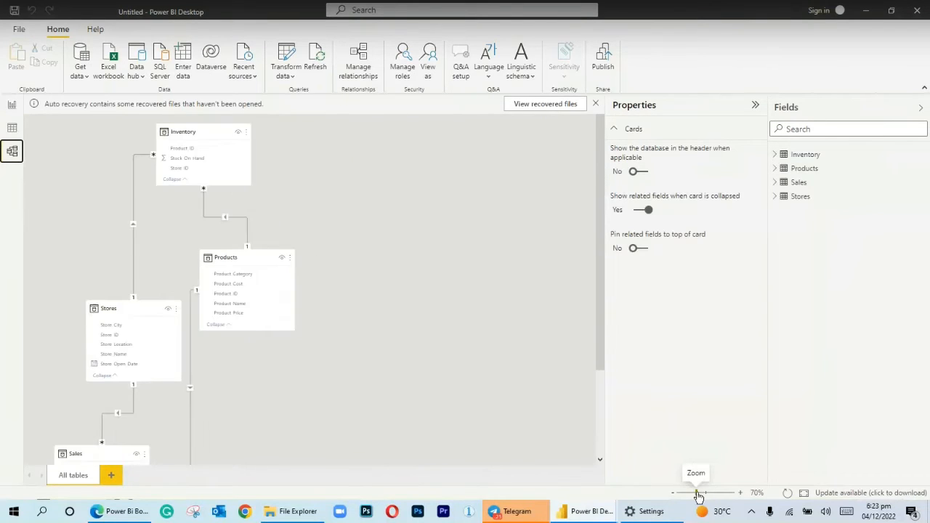
left_click(704, 493)
left_click_drag(598, 304, 604, 267)
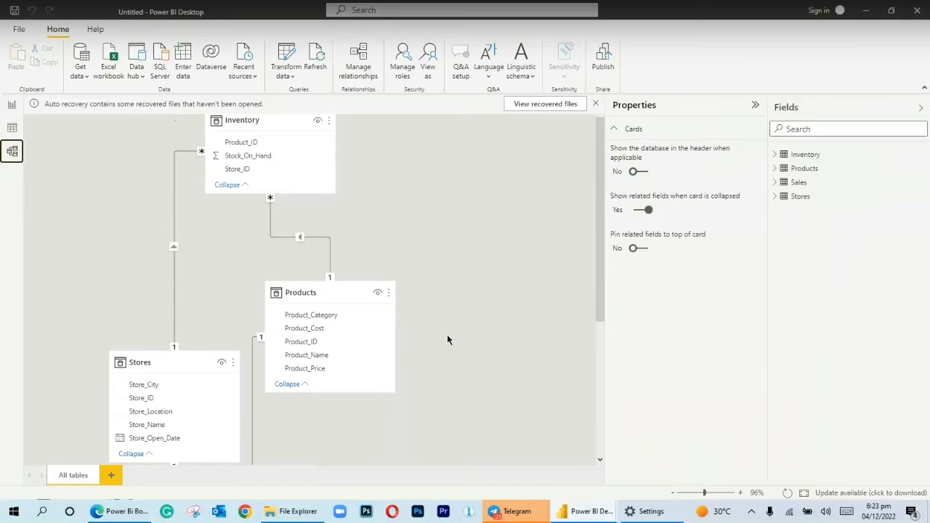
mouse_move(365, 342)
left_mouse_down()
mouse_move(405, 344)
mouse_move(374, 342)
left_mouse_up()
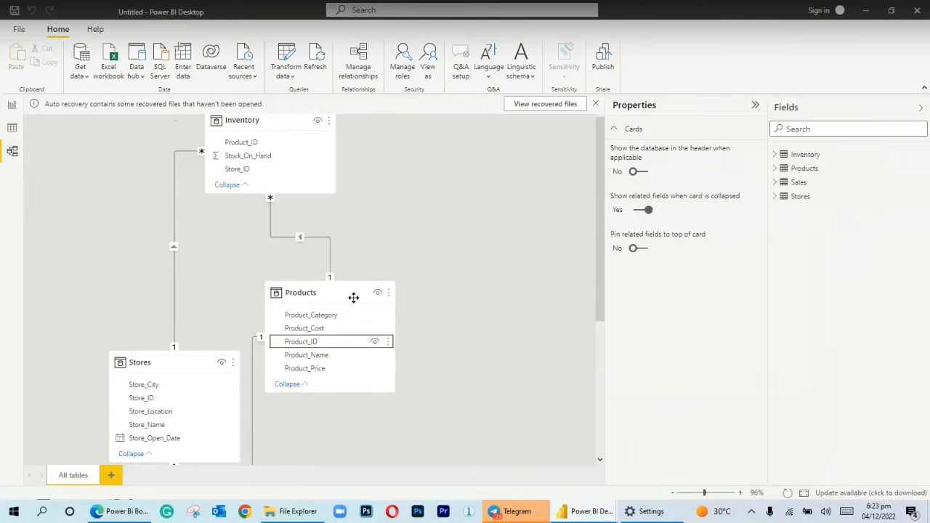
left_click_drag(370, 297, 518, 294)
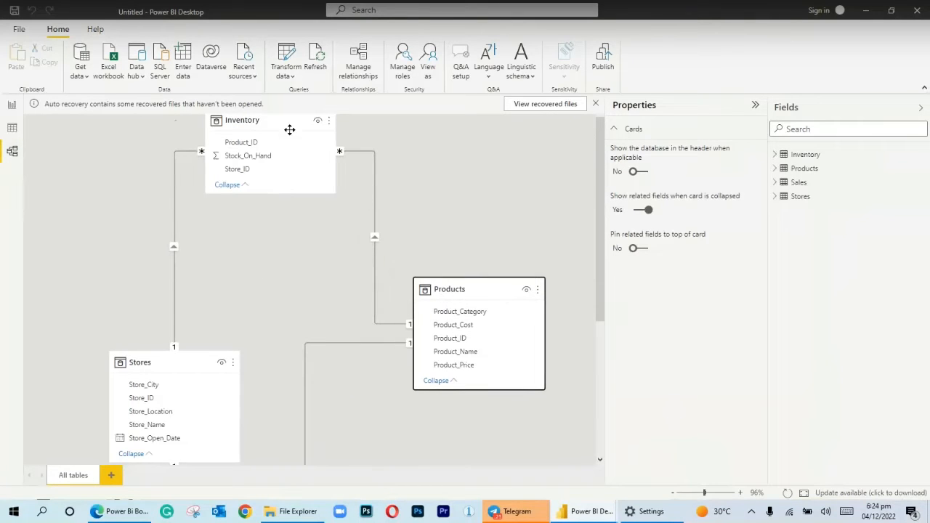
left_click_drag(288, 128, 295, 182)
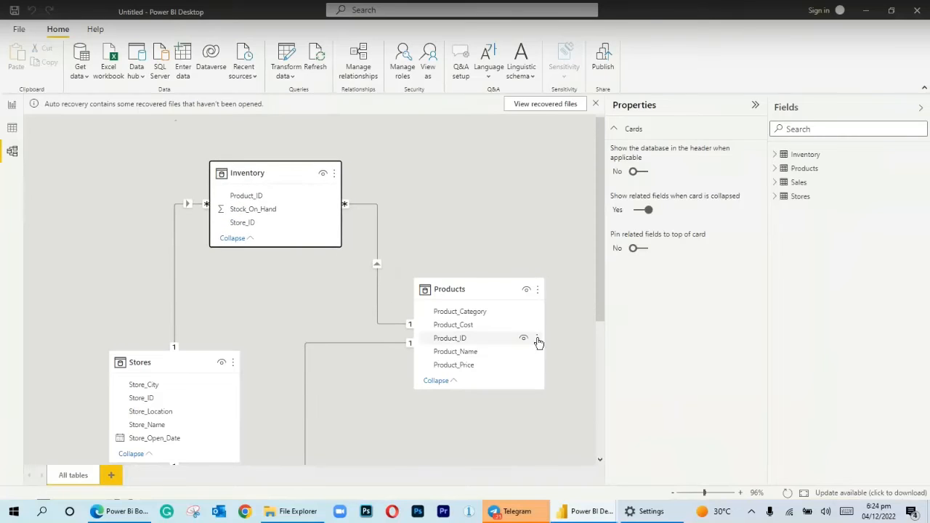
left_click_drag(594, 294, 590, 455)
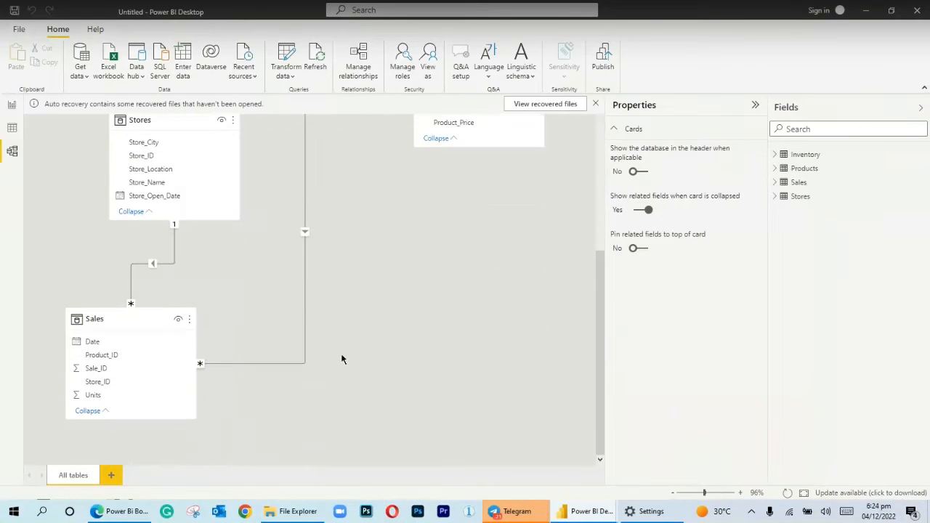
left_click_drag(141, 316, 347, 324)
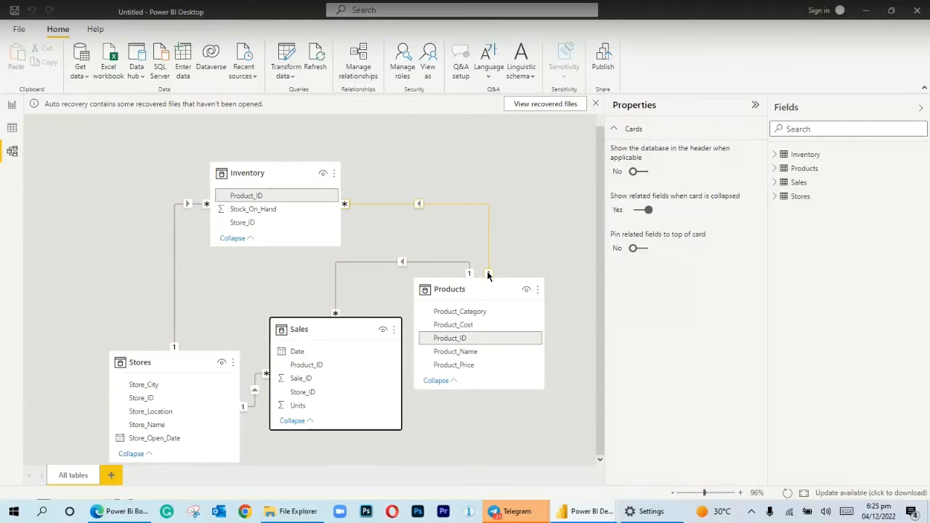
Open the properties of the Inventory–Products relationship and review its related-table and cardinality options
right_click(420, 205)
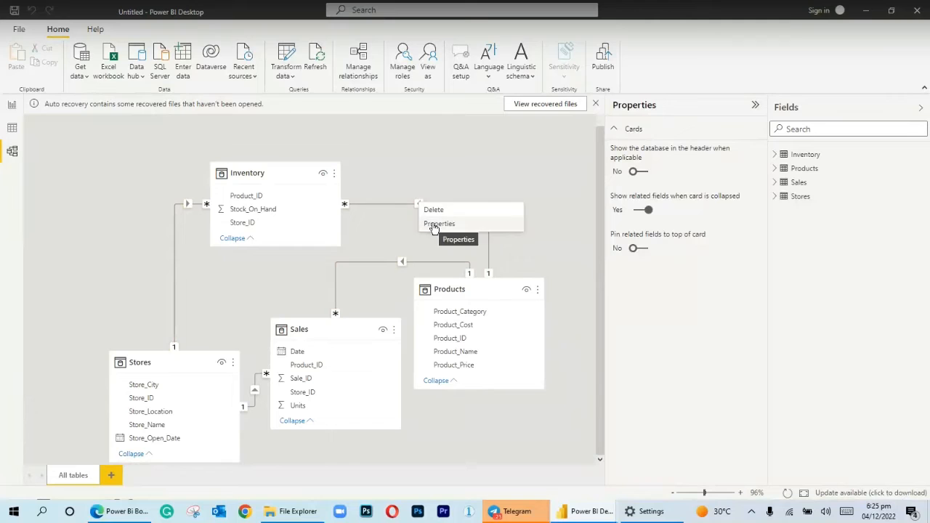
left_click(432, 225)
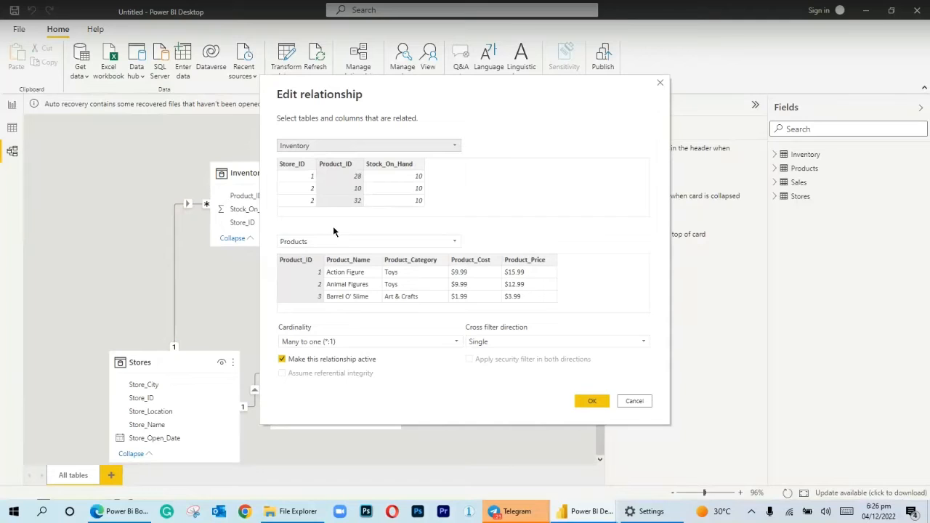
left_click(334, 244)
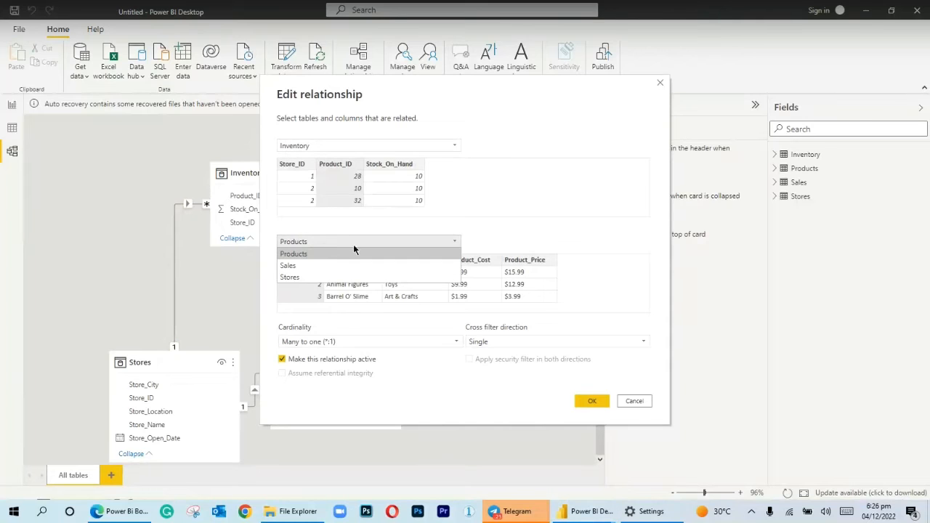
left_click(531, 247)
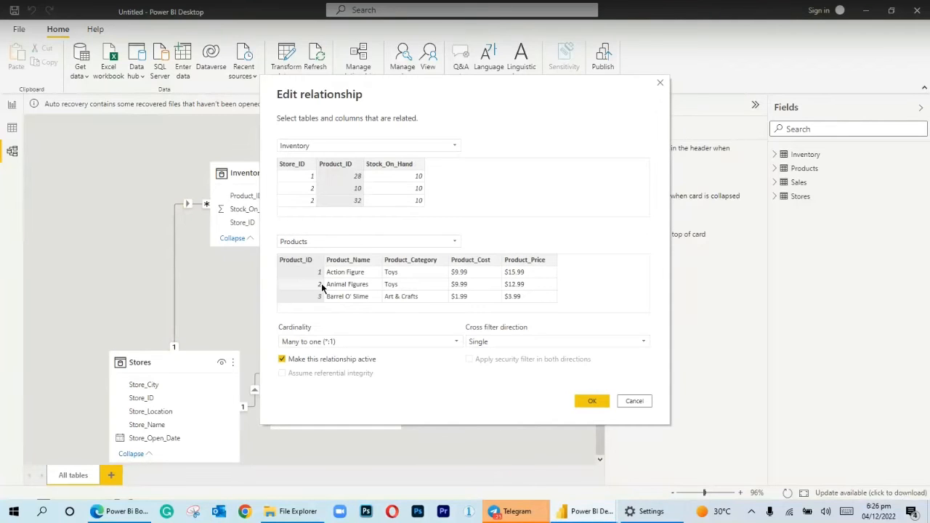
left_click(313, 343)
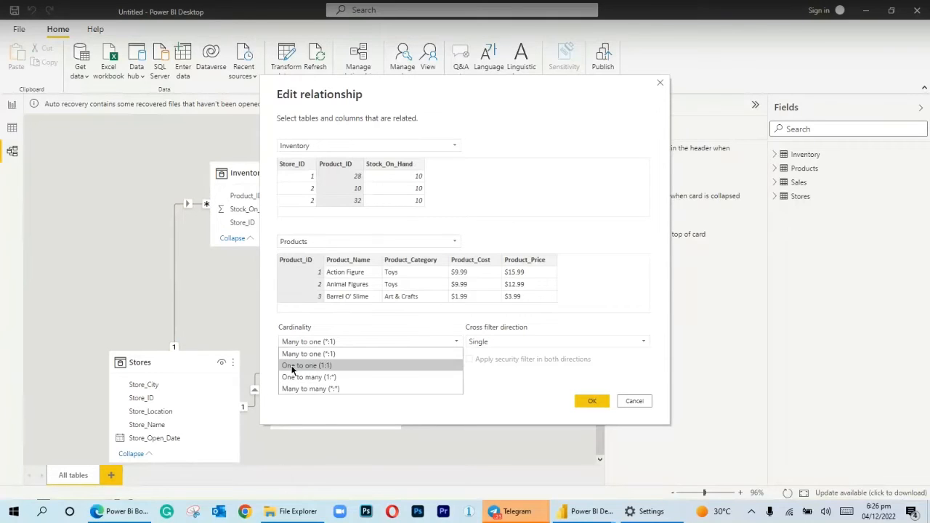
left_click(537, 403)
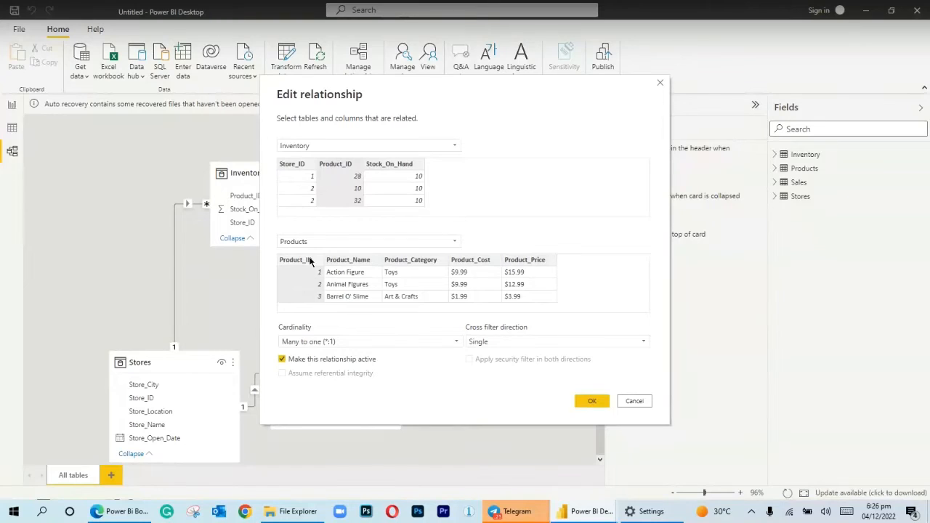
left_click(597, 402)
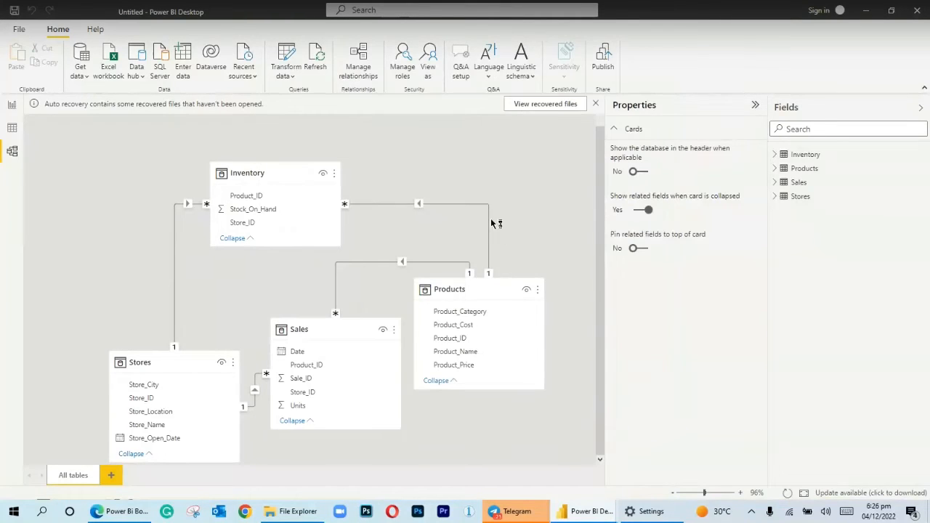
Delete the relationship between Inventory and Products, and recreate it by linking Product_ID in Products to Product_ID in Inventory
right_click(418, 204)
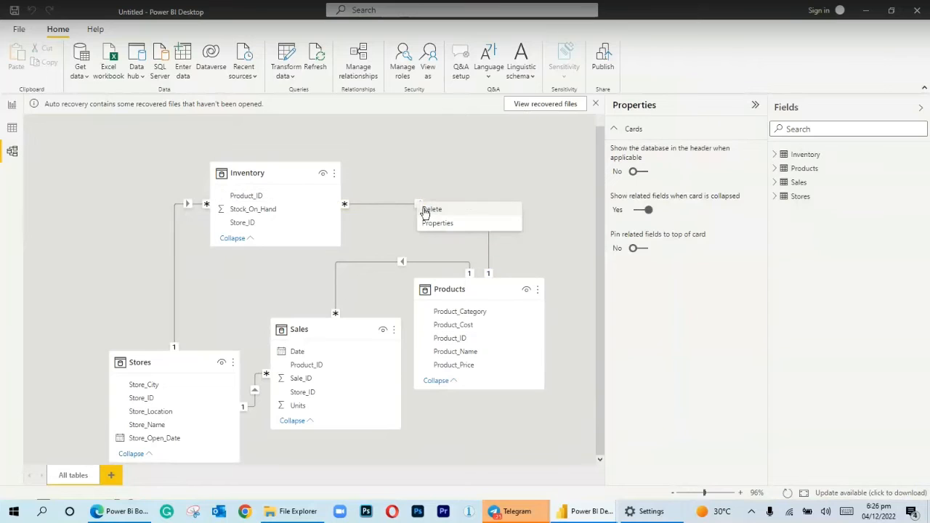
left_click(428, 213)
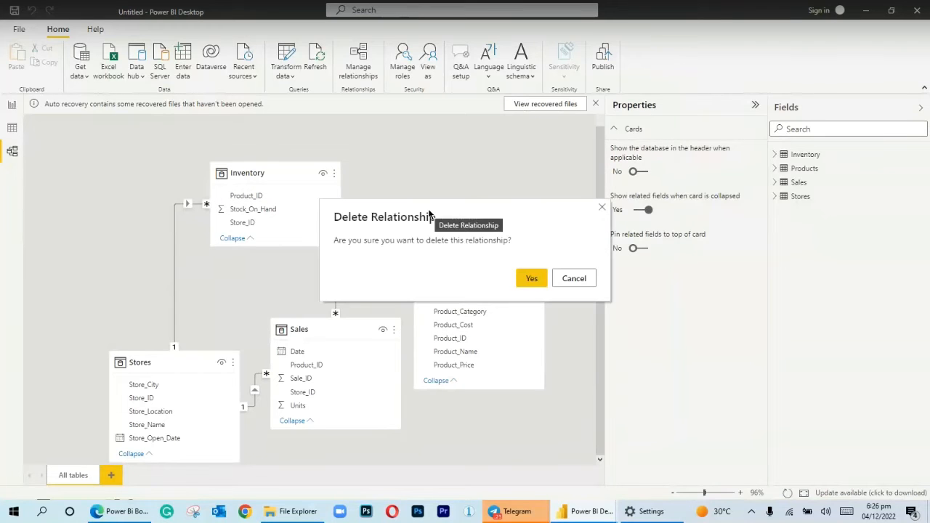
left_click(531, 278)
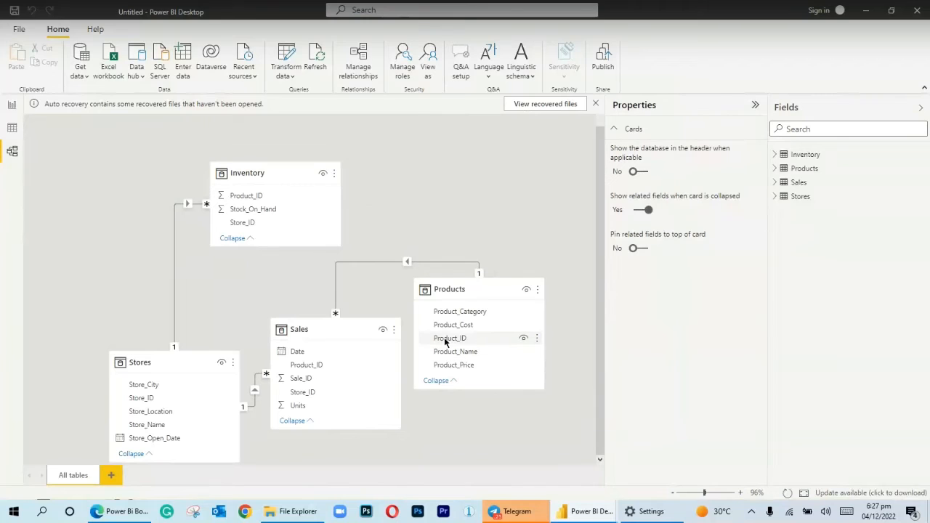
left_click_drag(445, 339, 244, 198)
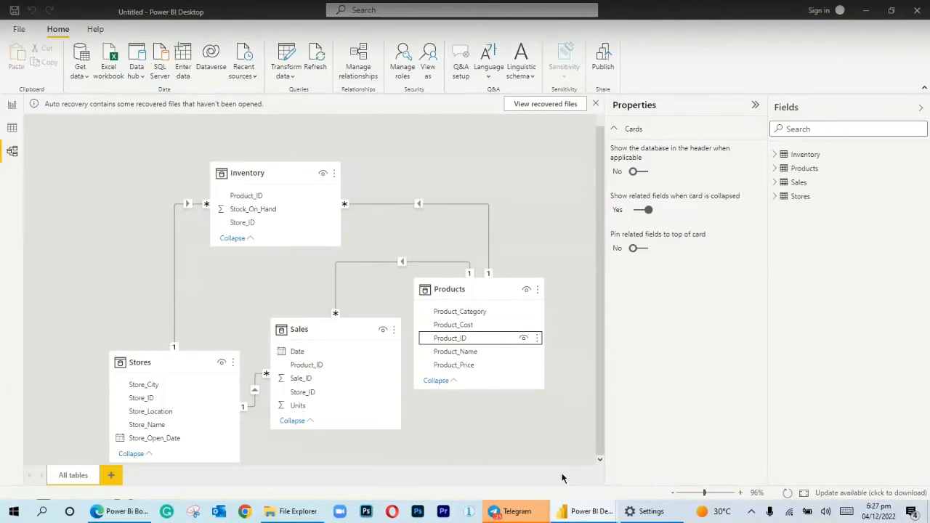
Switch to Microsoft Edge and show the Introduction to DAX slide in Power Bi Boot camp(DAY 3).pdf
mouse_move(530, 511)
left_click(868, 9)
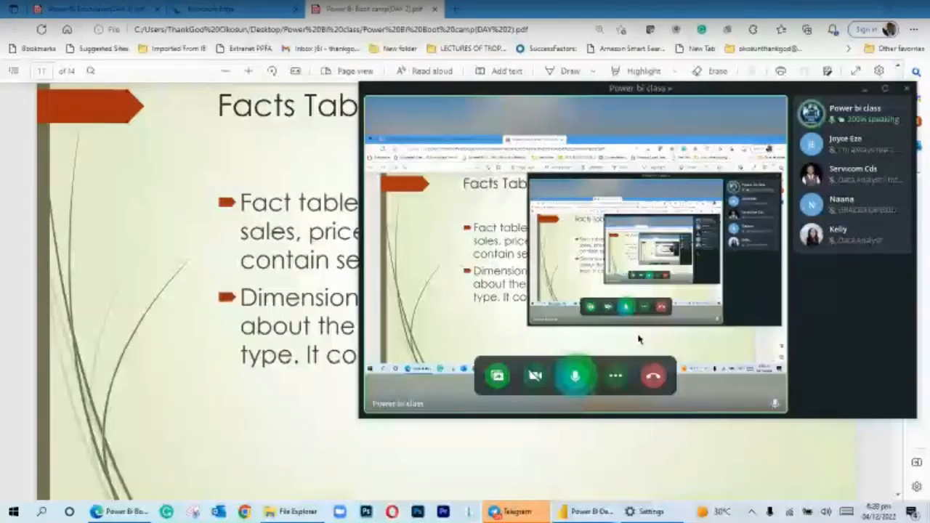
left_click(349, 334)
left_click(117, 13)
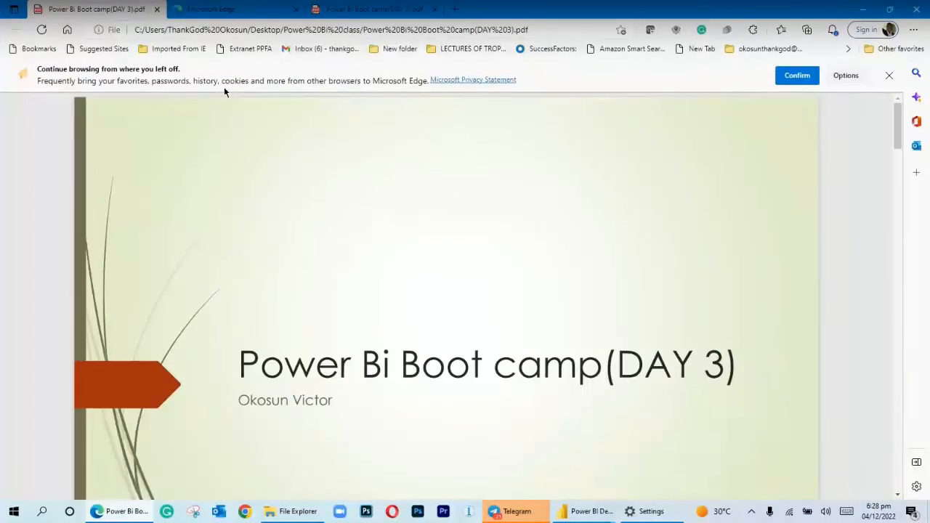
scroll(251, 167, "down", 3)
scroll(251, 166, "down", 5)
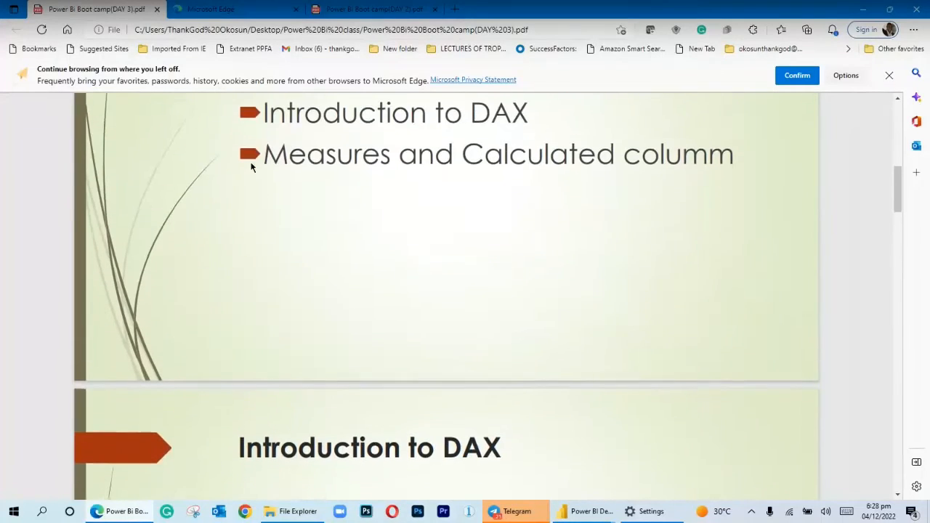
scroll(251, 167, "down", 2)
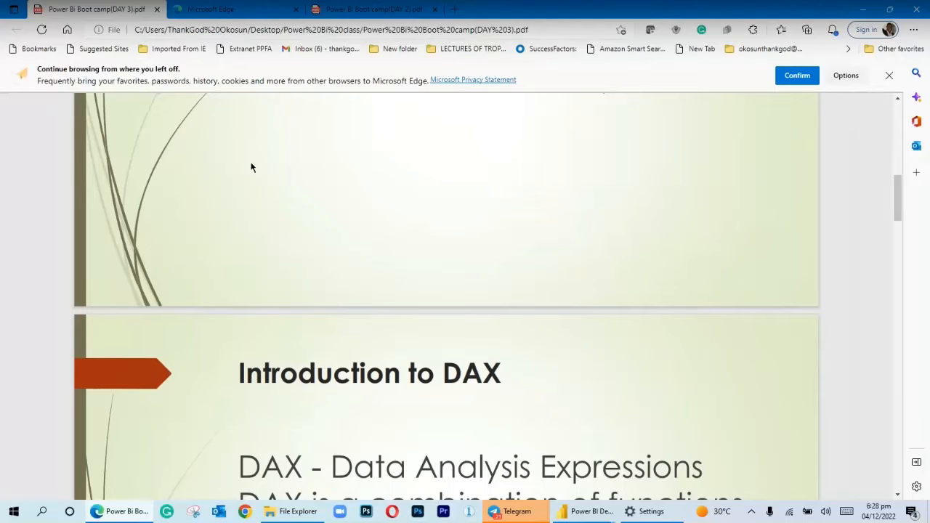
scroll(251, 166, "down", 1)
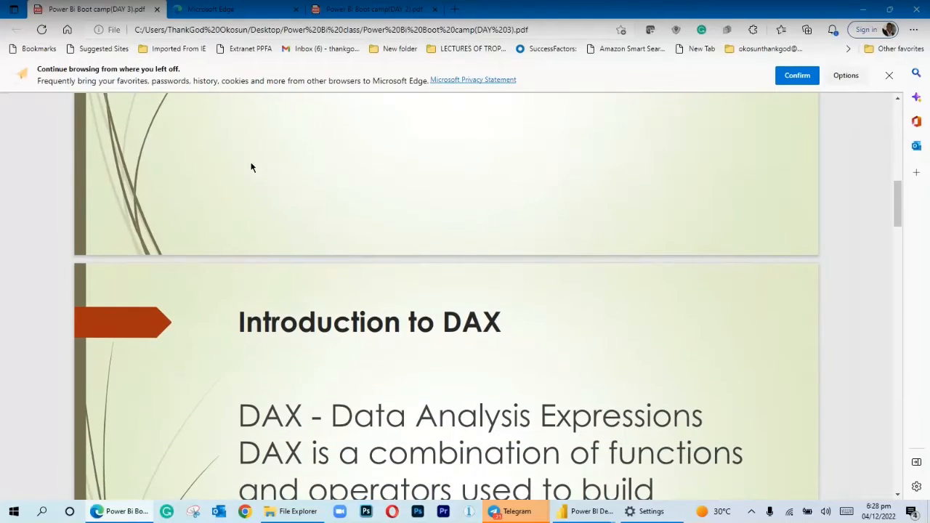
scroll(251, 168, "down", 1)
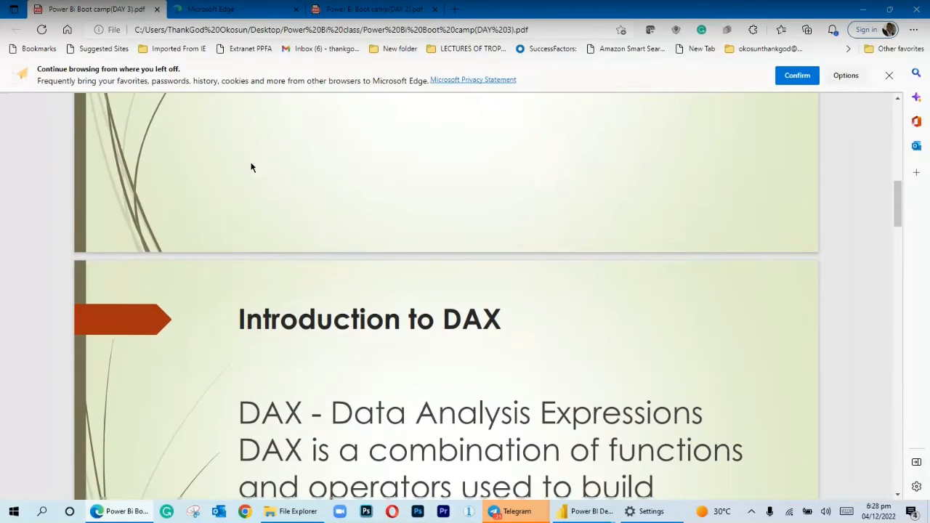
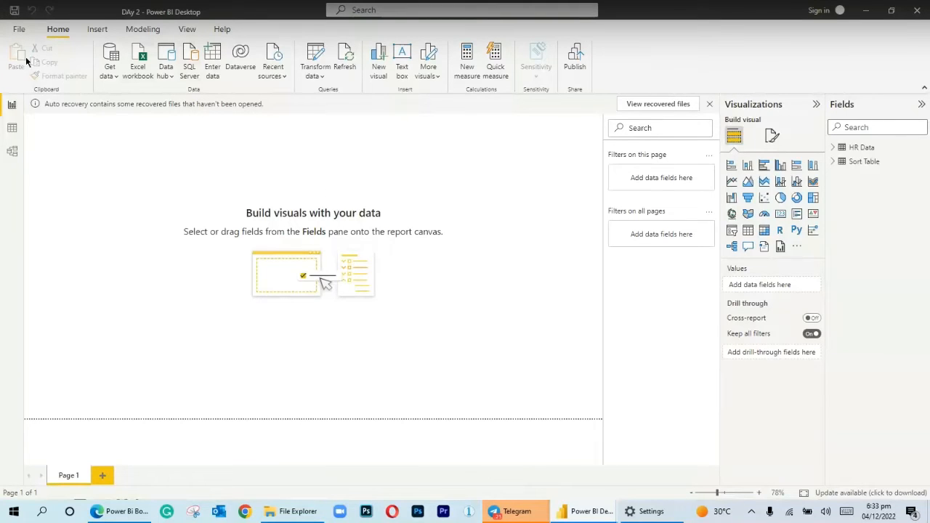
Create a new blank report from the DAy 2 report and dismiss the start screen
left_click(18, 29)
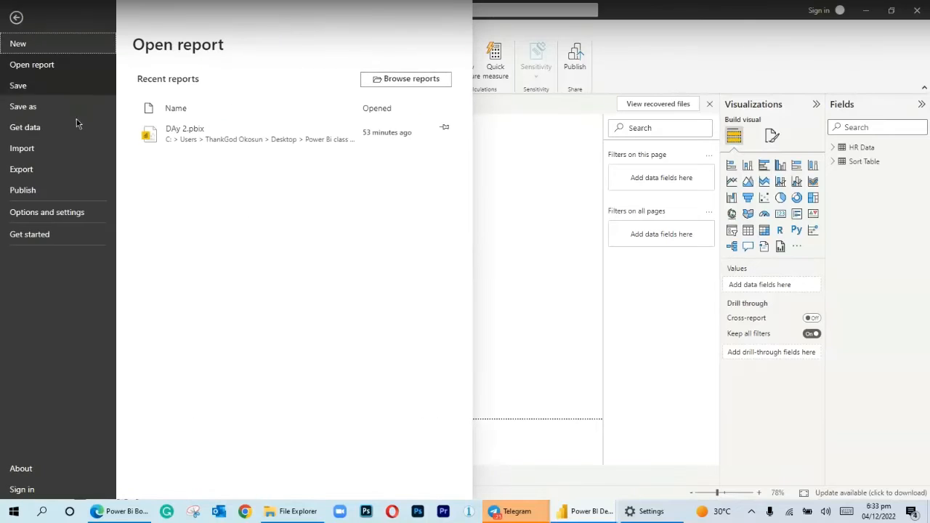
left_click(68, 52)
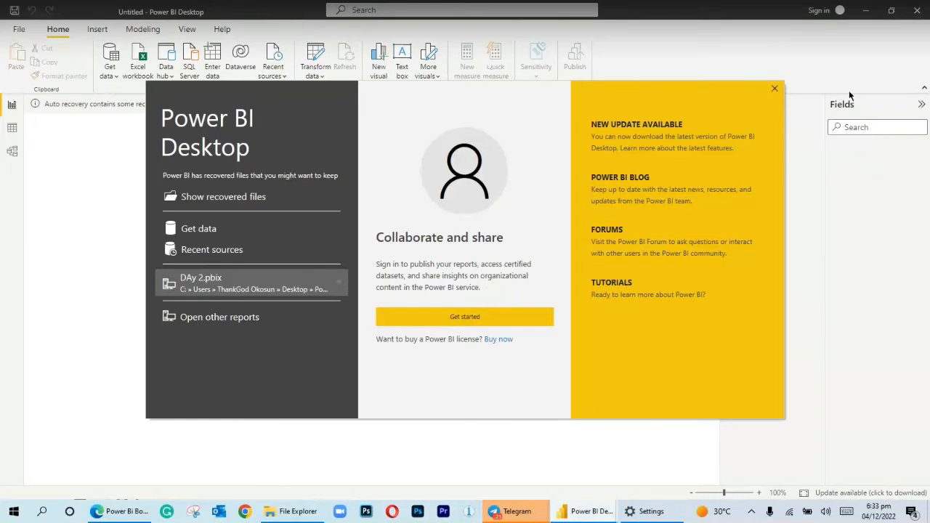
left_click(774, 88)
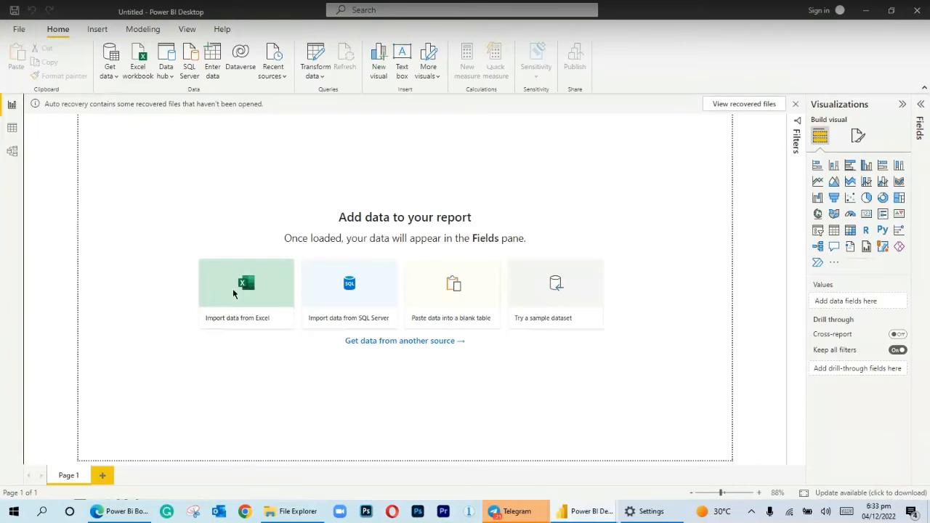
Open 10 Days of Power BI - Orders Data (DAX).xlsx for import, preview its Orders table, and close the preview without loading
left_click(248, 270)
left_click(251, 274)
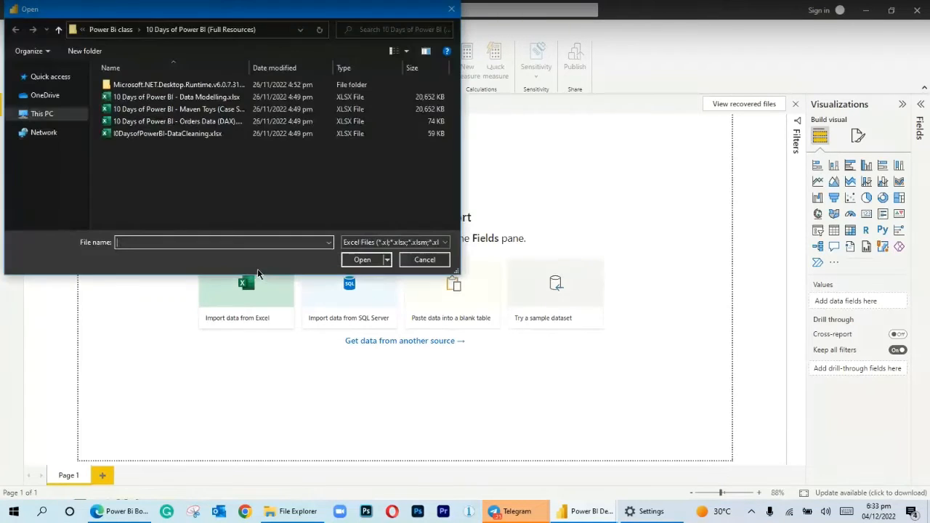
left_click(211, 122)
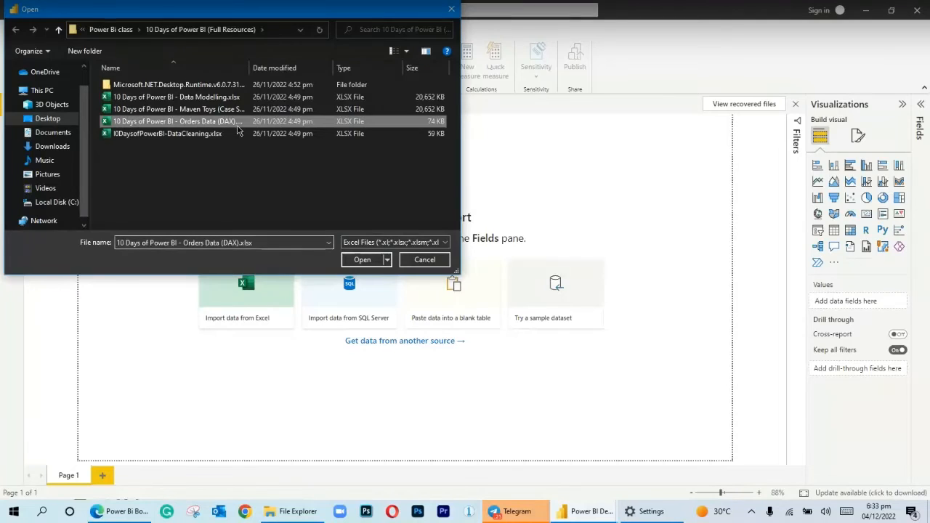
left_click(363, 259)
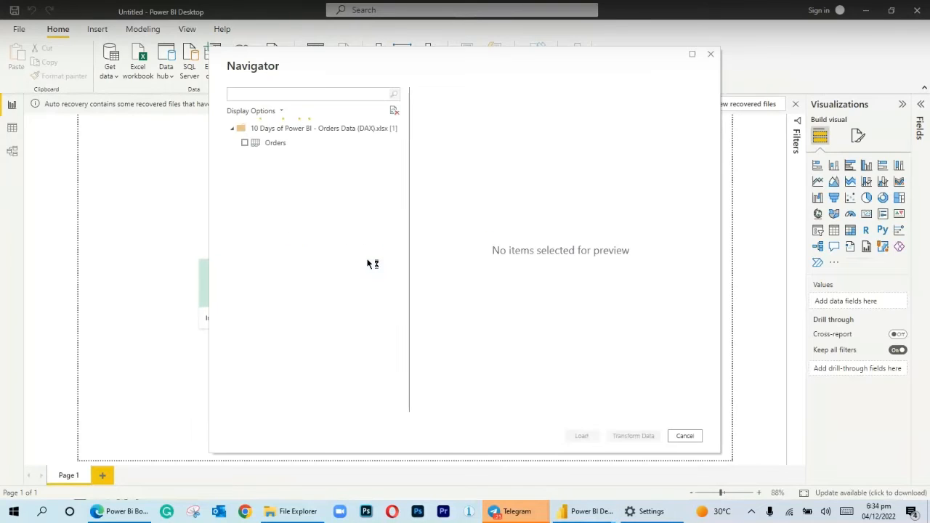
left_click(249, 144)
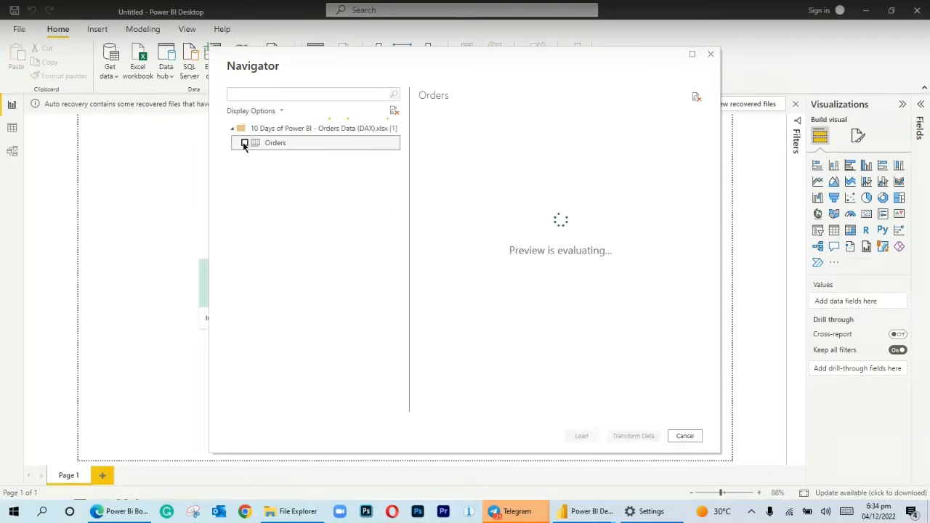
left_click(245, 143)
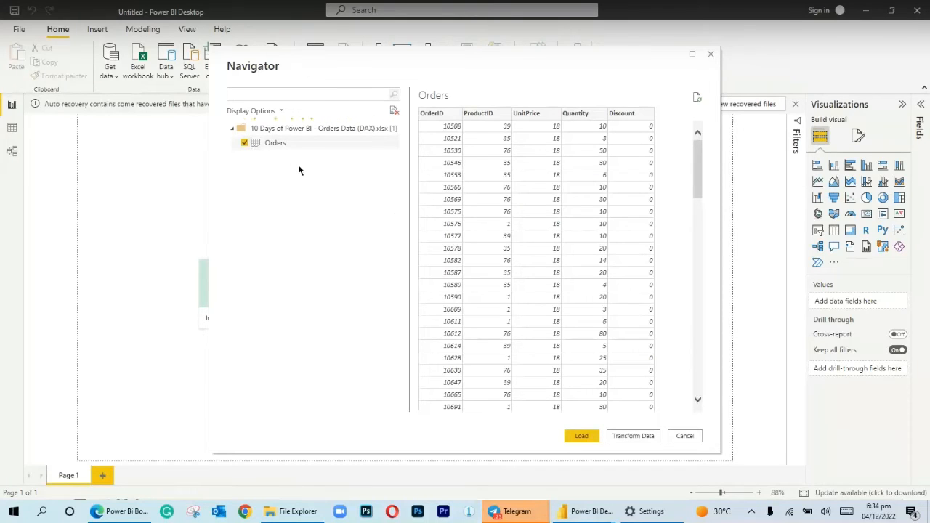
left_click_drag(696, 167, 697, 208)
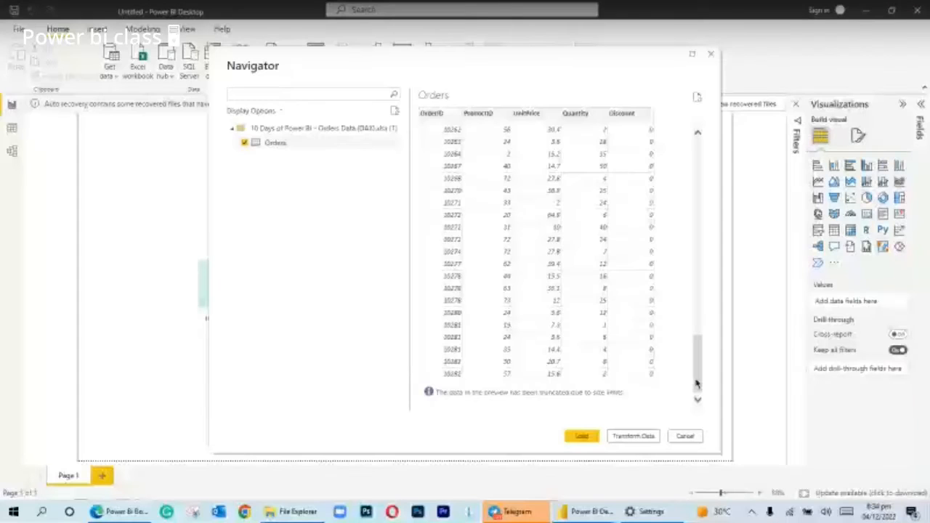
left_click_drag(696, 384, 713, 82)
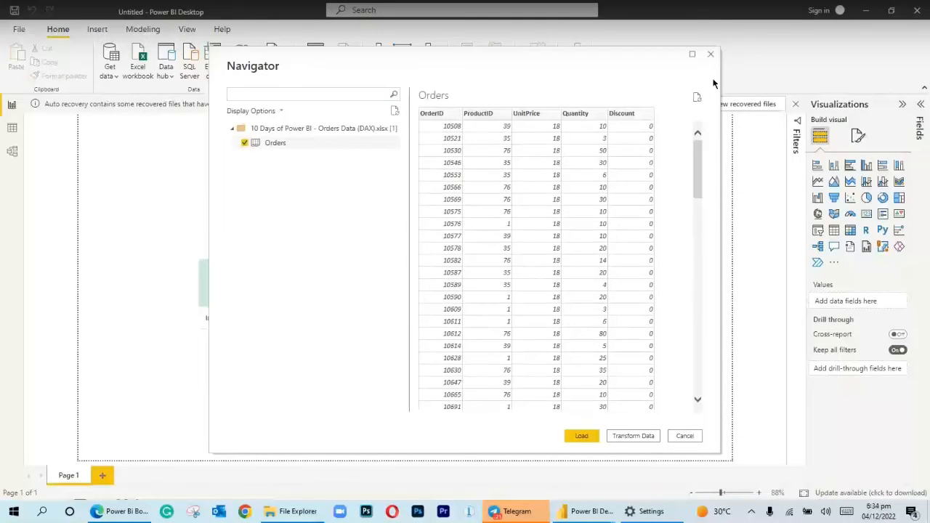
left_click(711, 55)
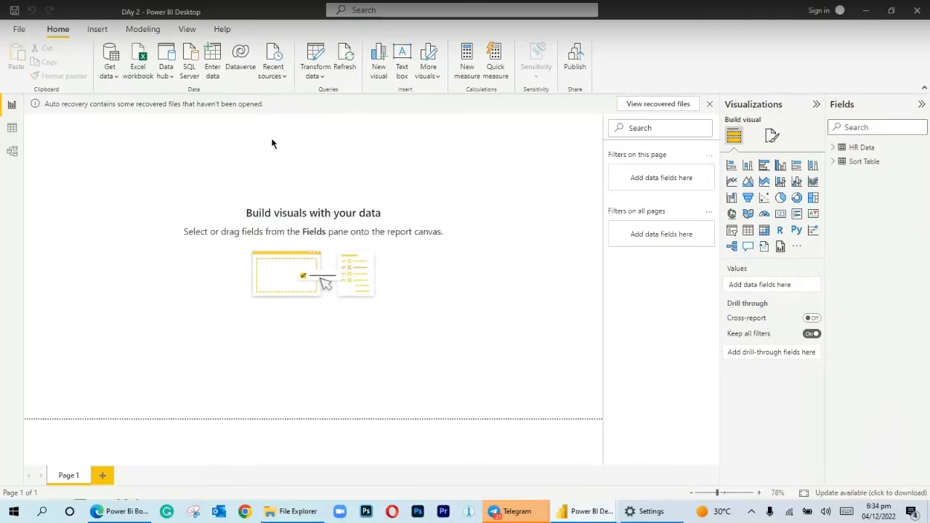
Show the HR Data table of the DAy 2 report in the data view and add a calculated column to it
left_click(10, 128)
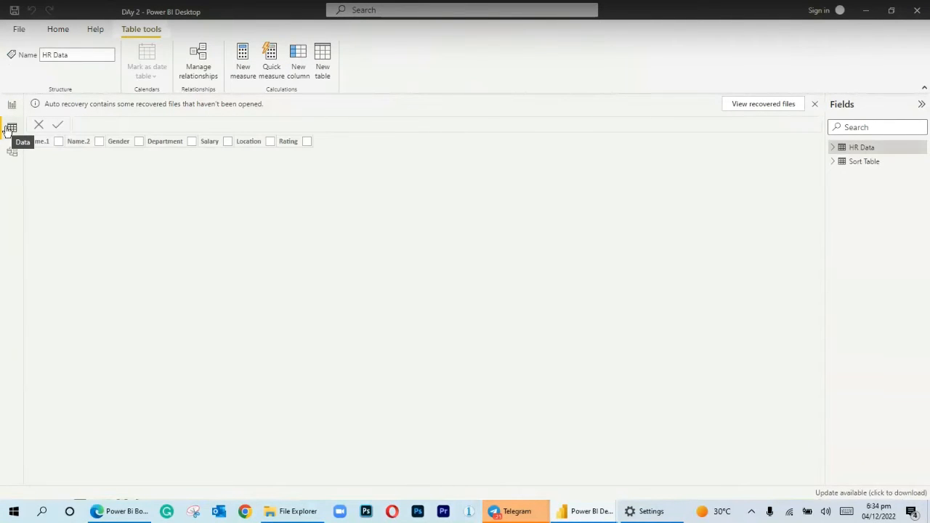
left_click(834, 153)
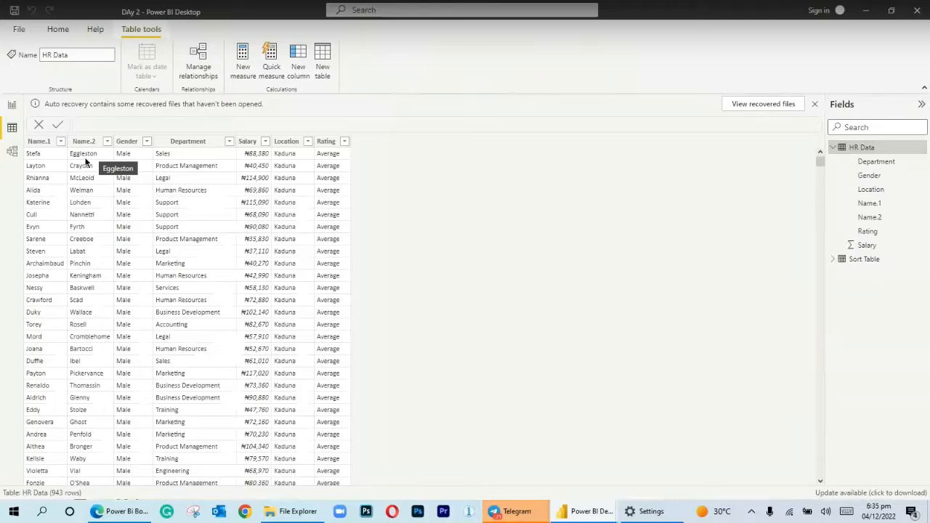
right_click(838, 149)
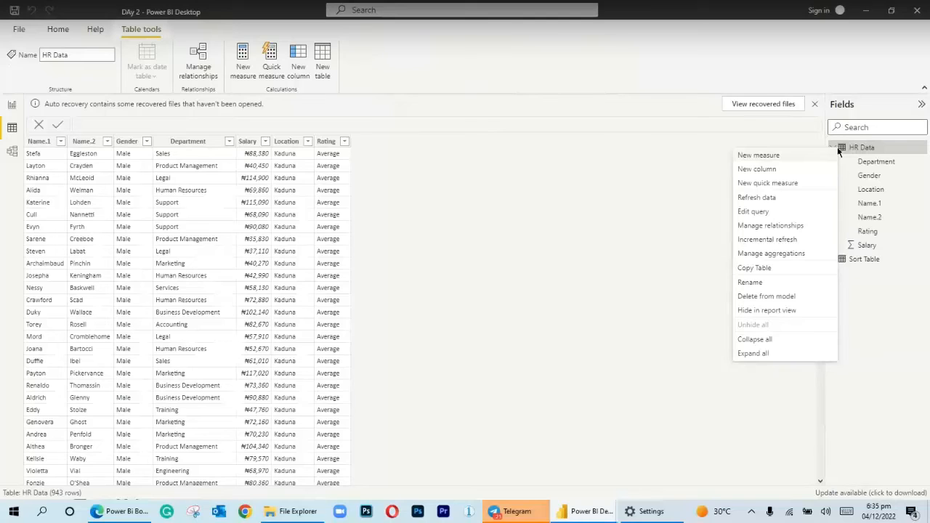
left_click(777, 174)
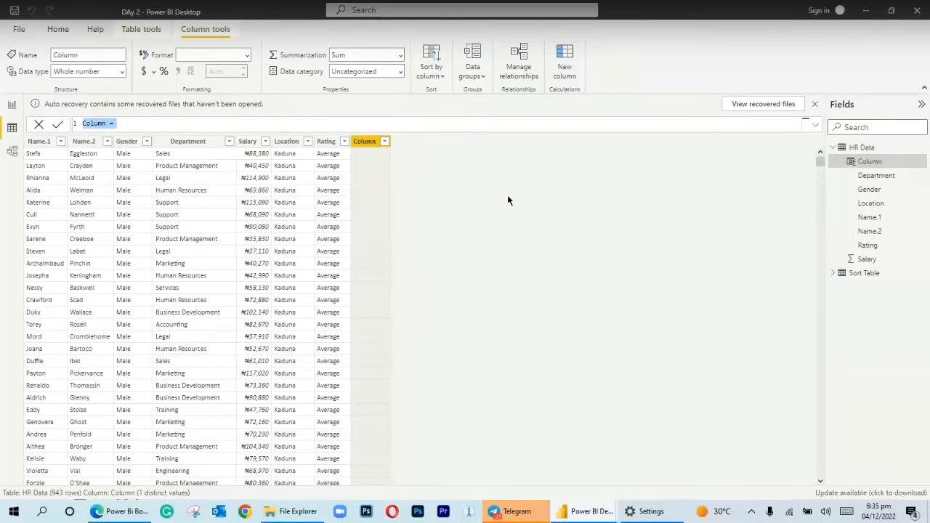
Name the new HR Data column Full Name in its formula
left_click(116, 124)
key("BackSpace")
key("BackSpace")
key("BackSpace")
key("BackSpace")
key("BackSpace")
key("BackSpace")
type("Full Name")
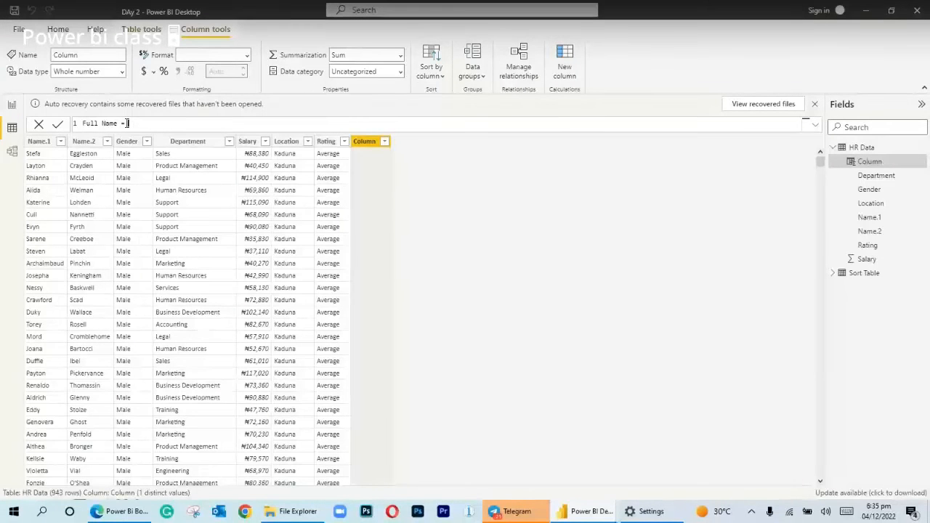
Start the Full Name formula with the CONCATENATE function and 'HR Data'[Name.1] as its first text
type("con")
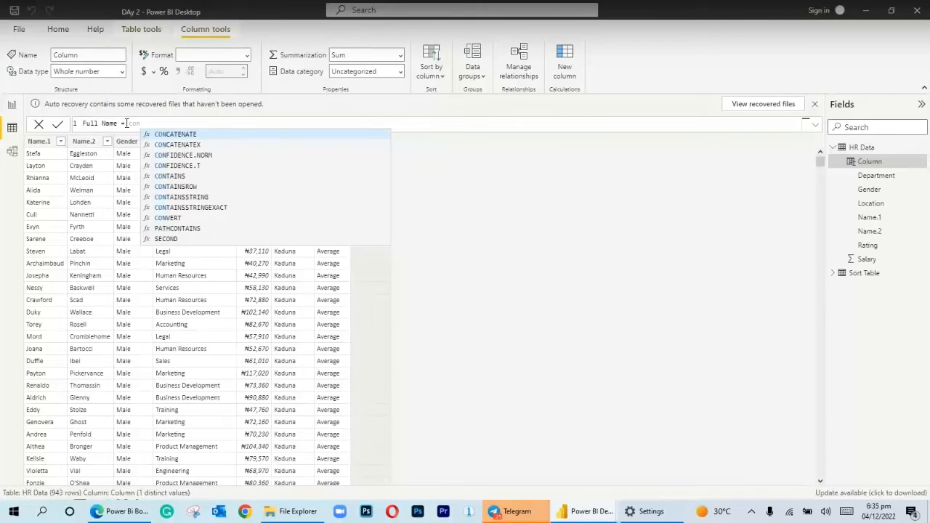
left_click(176, 136)
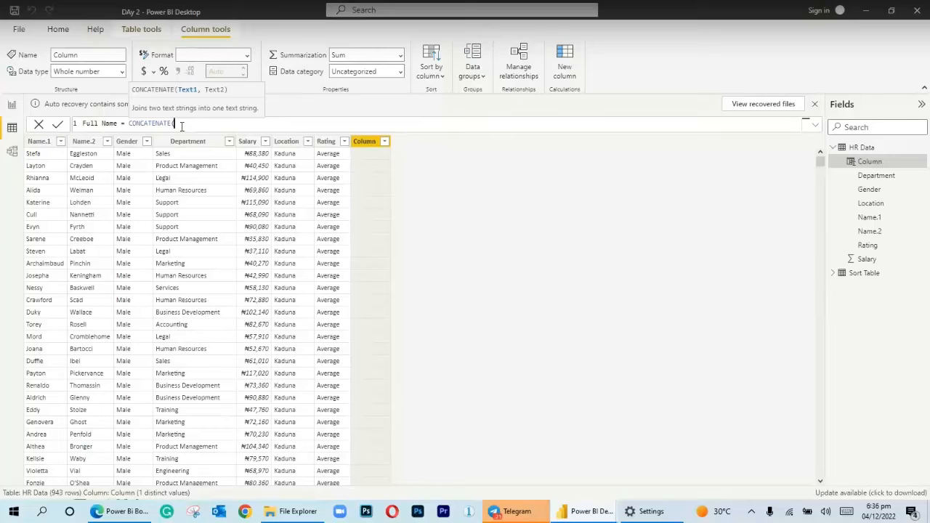
type("na")
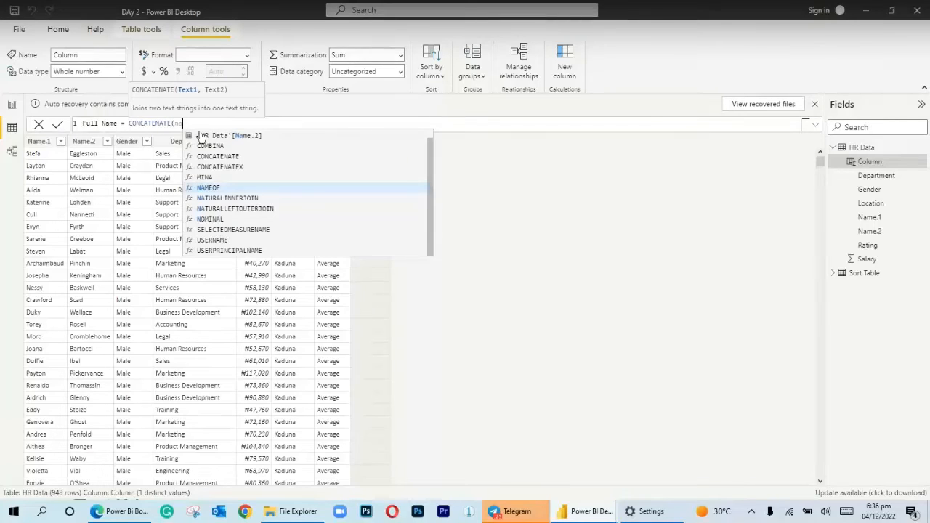
type("m")
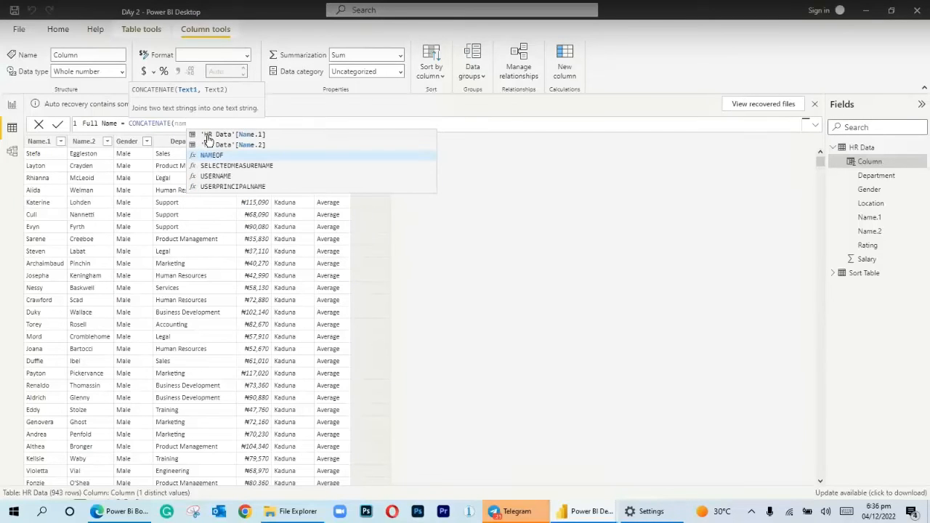
left_click(208, 139)
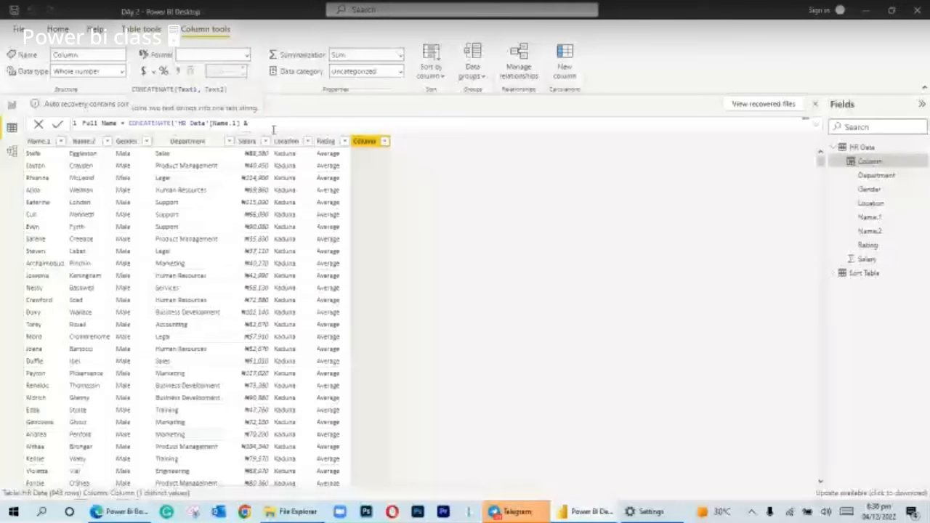
Append & " " to the first text, add 'HR Data'[Name.2] as the second, and close and commit the Full Name formula
type("\"")
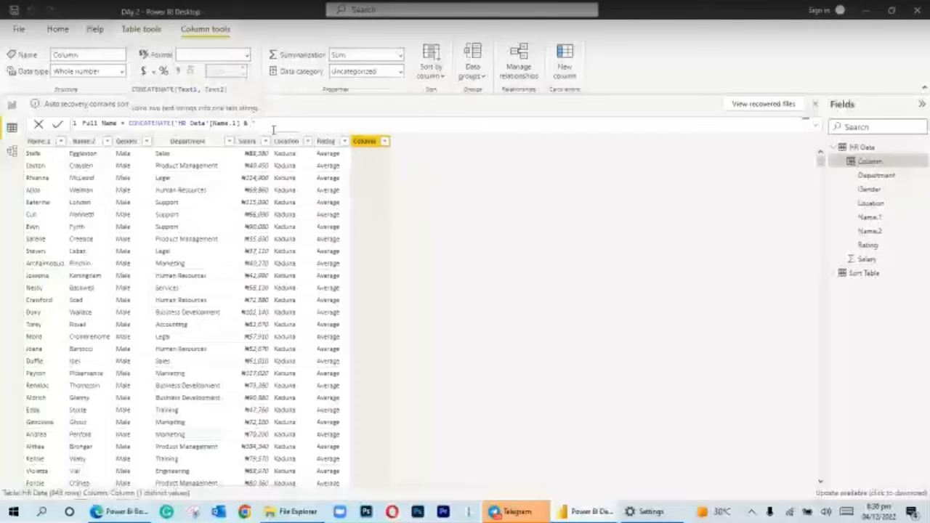
type(" \",")
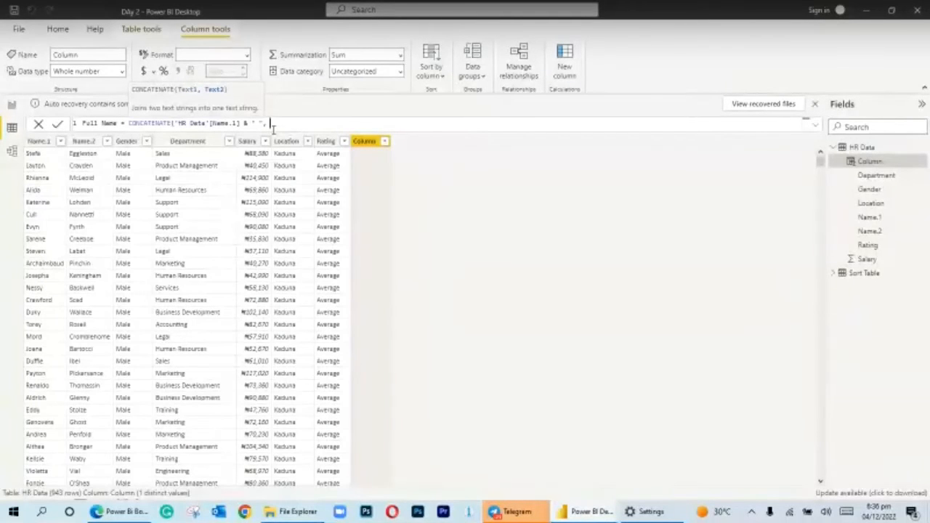
key("BackSpace")
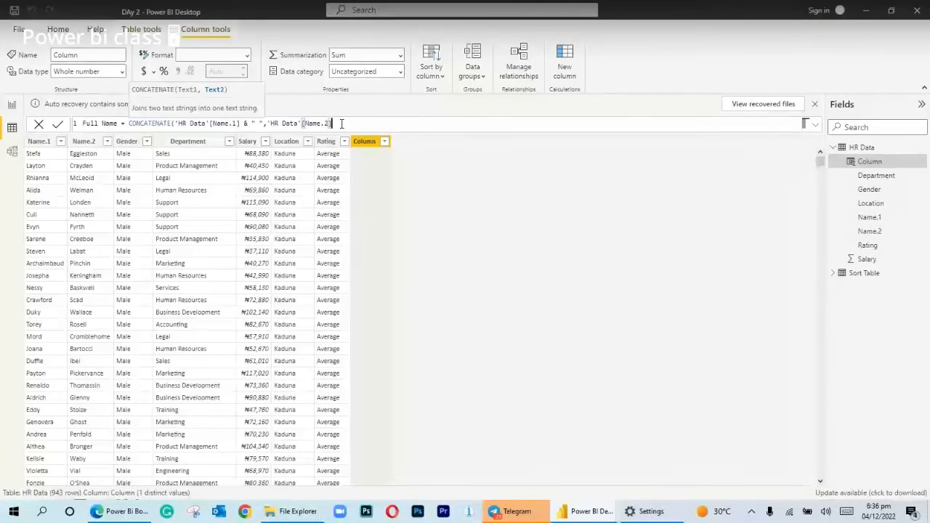
type(")")
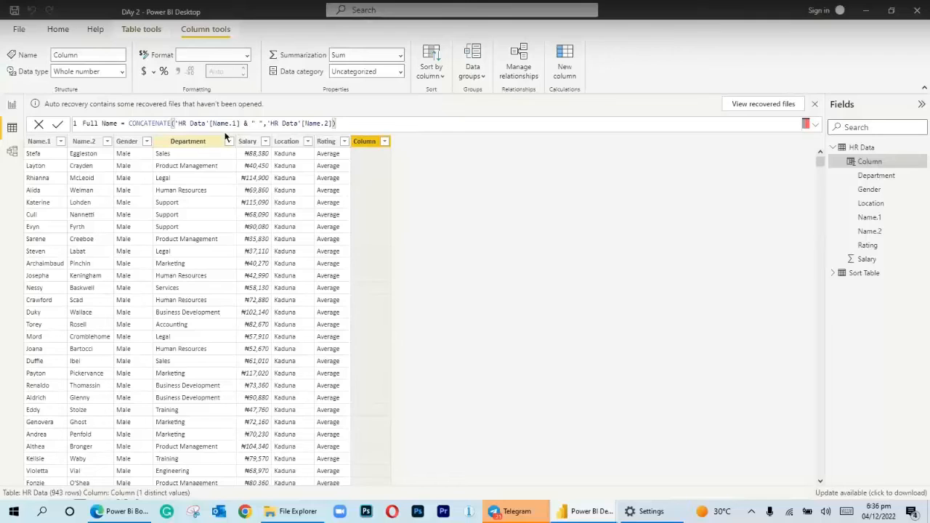
left_click(245, 124)
type("&")
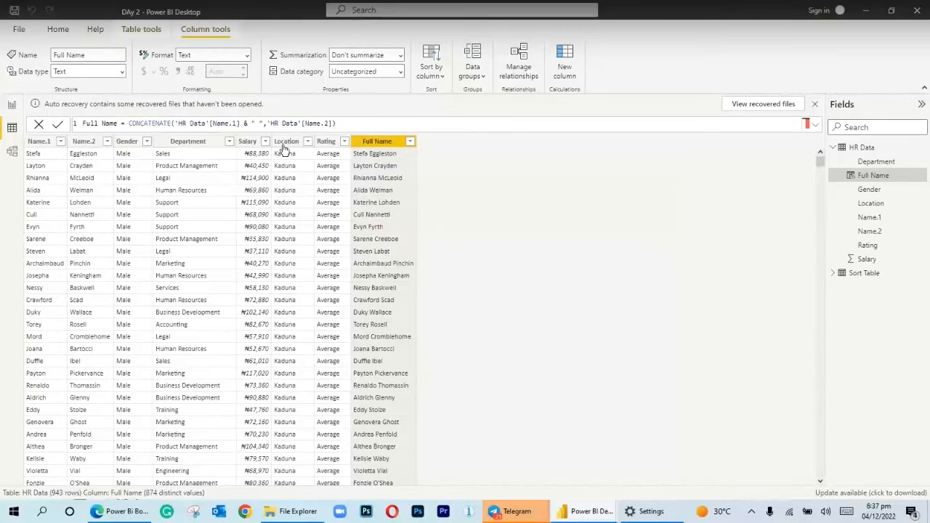
Remove and re-enter the " " separator after Name.1 in the Full Name formula, and commit the formula again
left_click(263, 124)
type(",")
key("BackSpace")
key("BackSpace")
key("BackSpace")
key("BackSpace")
key("BackSpace")
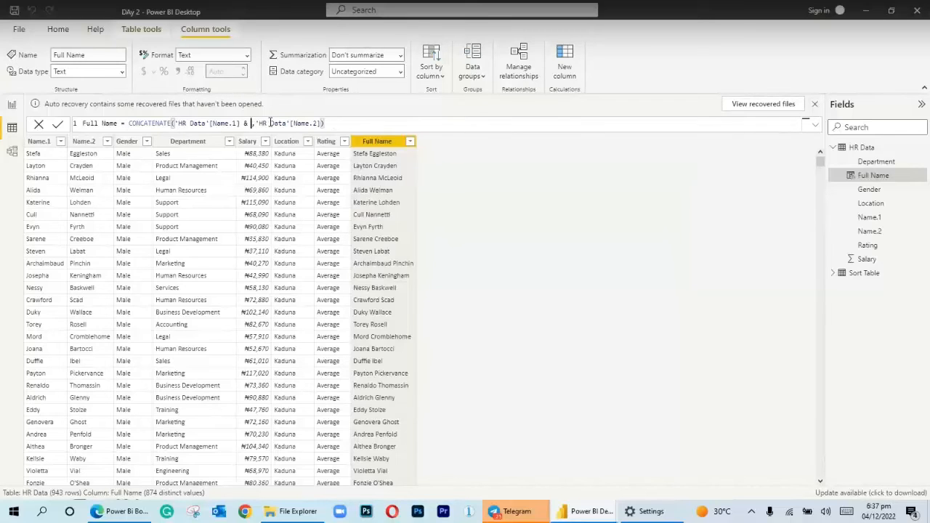
key("BackSpace")
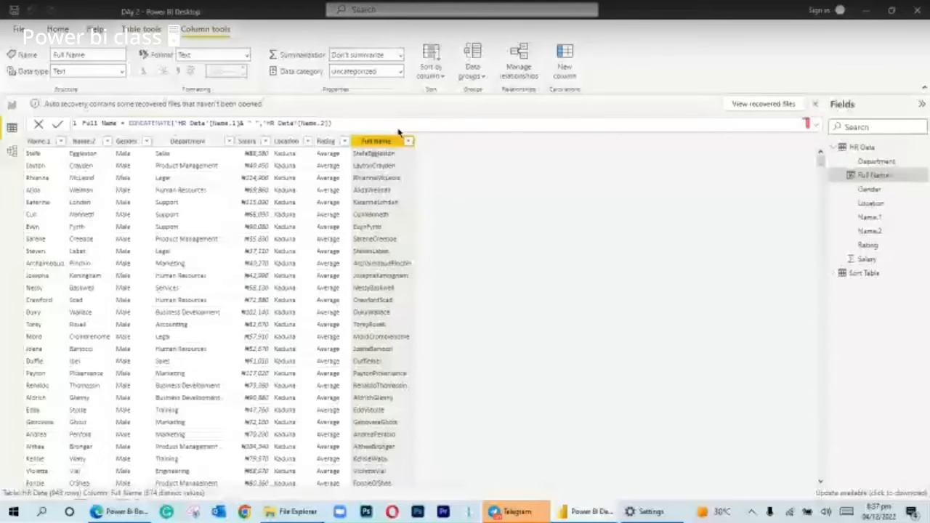
key("Return")
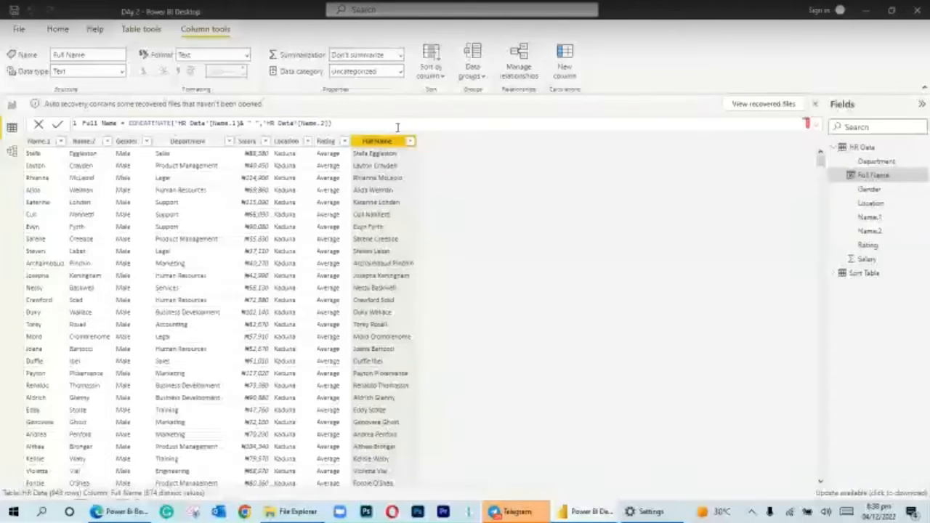
Switch to the blank Untitled report and expand its Fields pane
mouse_move(589, 512)
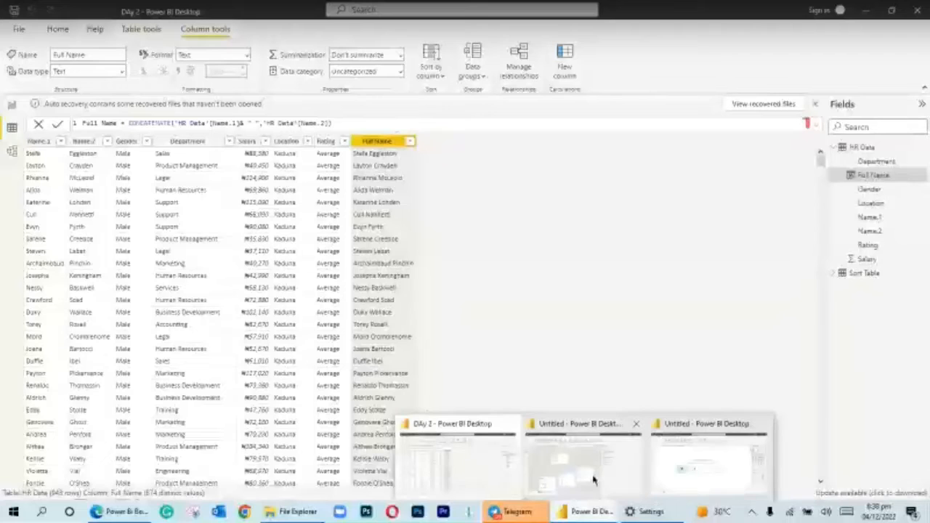
left_click(676, 474)
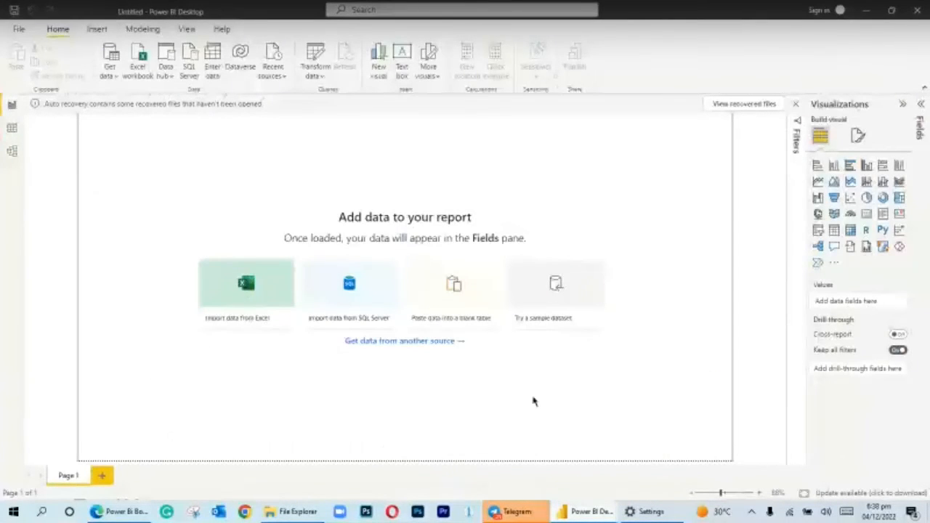
mouse_move(559, 511)
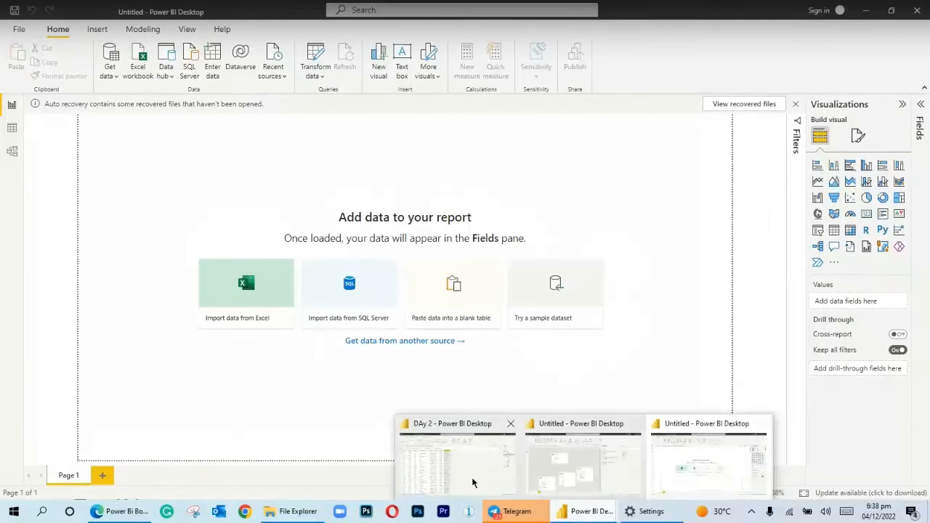
left_click(639, 512)
mouse_move(589, 513)
left_click(581, 458)
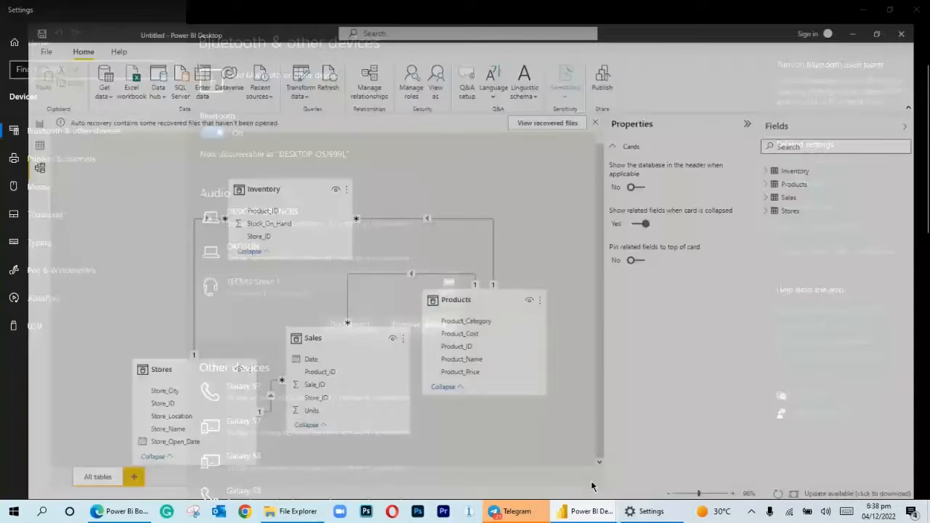
mouse_move(585, 511)
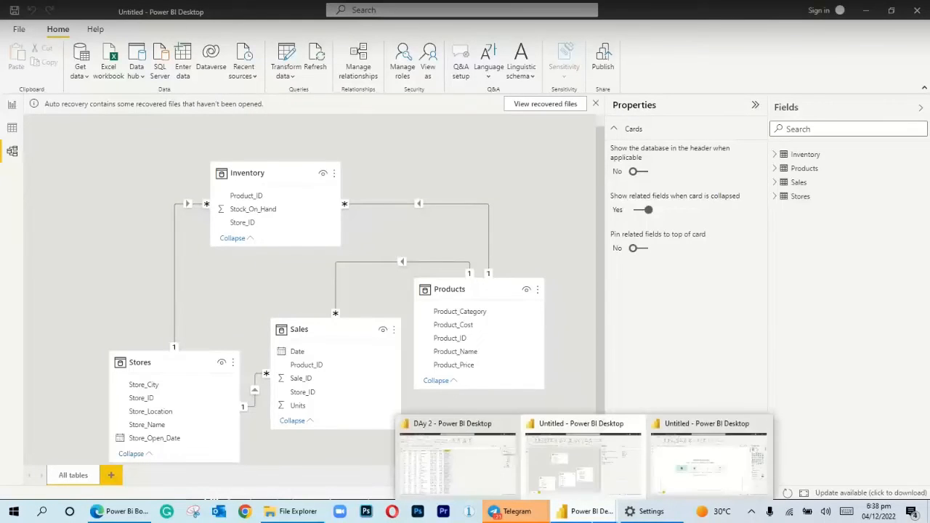
left_click(702, 460)
left_click(921, 111)
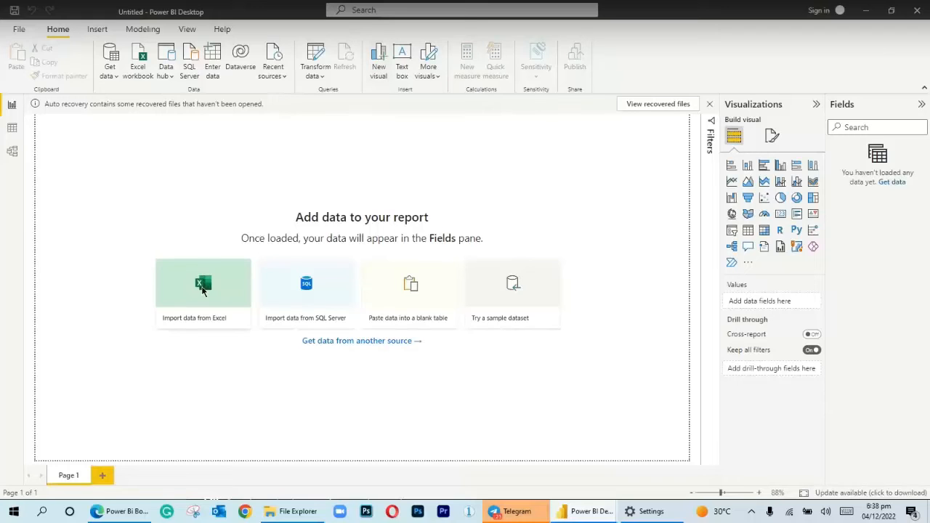
Load the Orders table from the Excel workbook 10 Days of Power BI - Orders Data (DAX).xlsx into the blank report
left_click(203, 289)
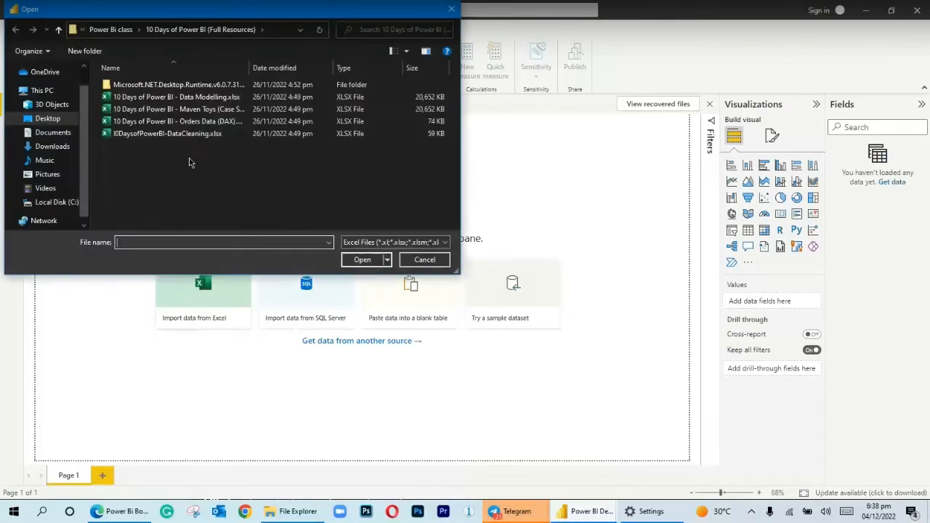
left_click(210, 121)
left_click(356, 262)
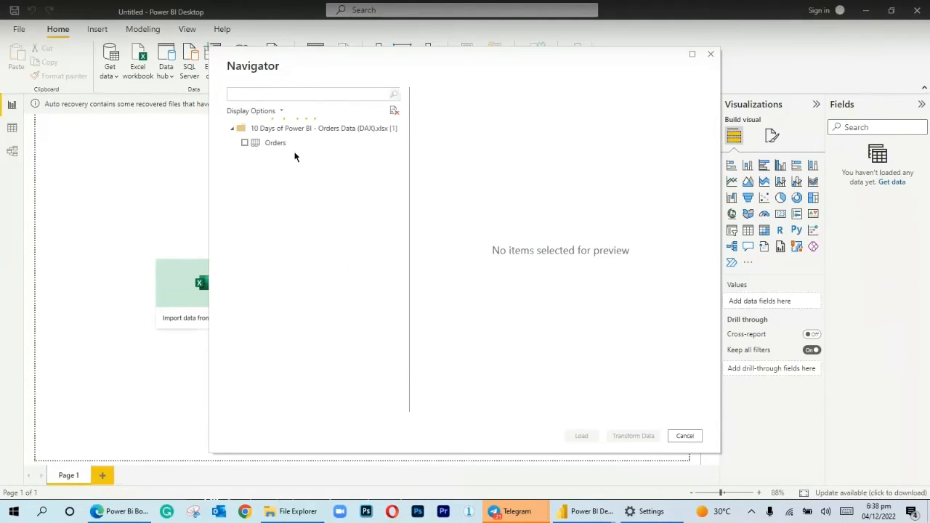
left_click(245, 143)
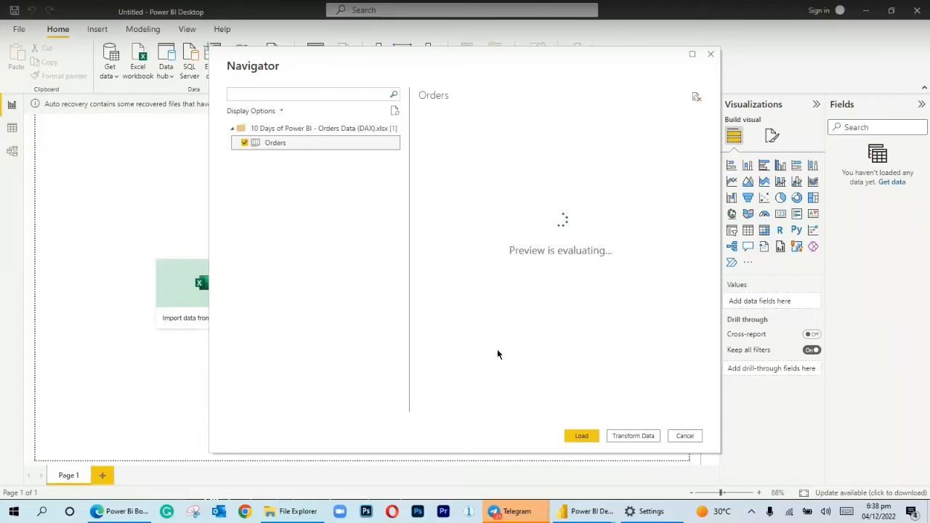
left_click(581, 436)
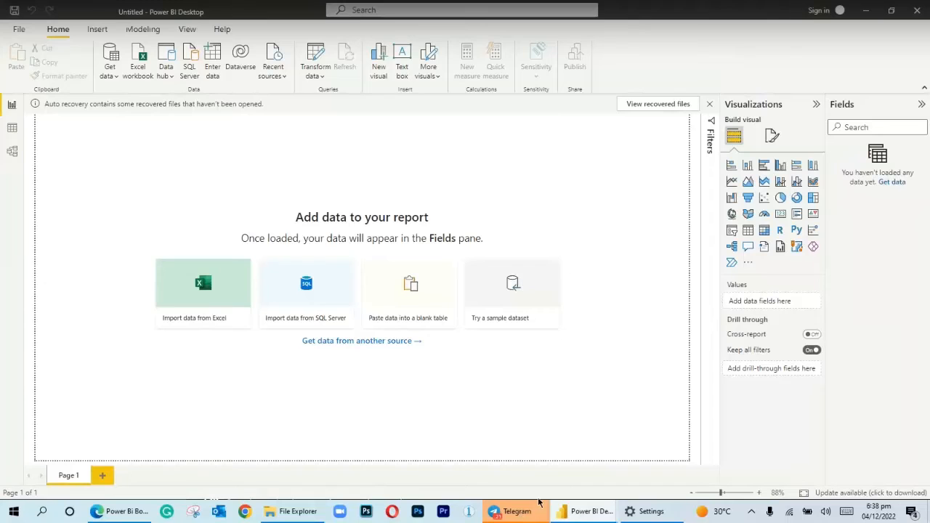
mouse_move(529, 516)
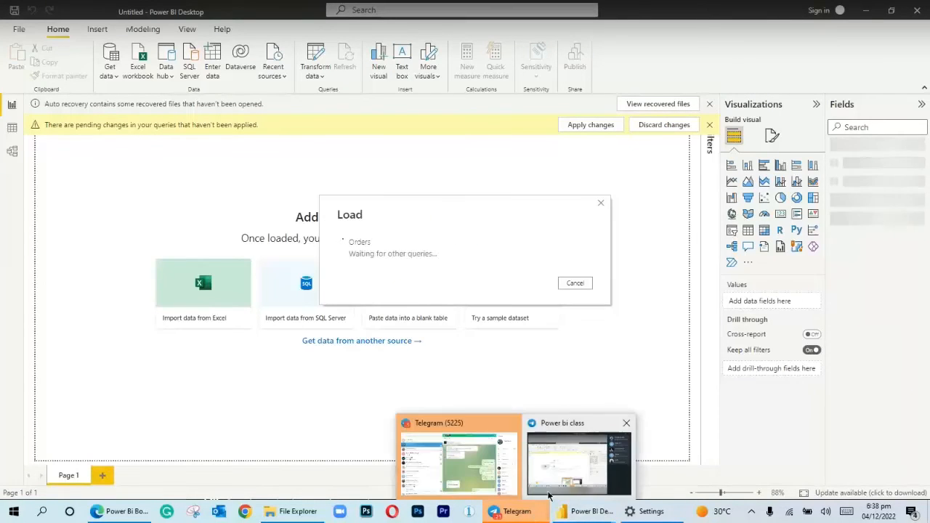
left_click(558, 482)
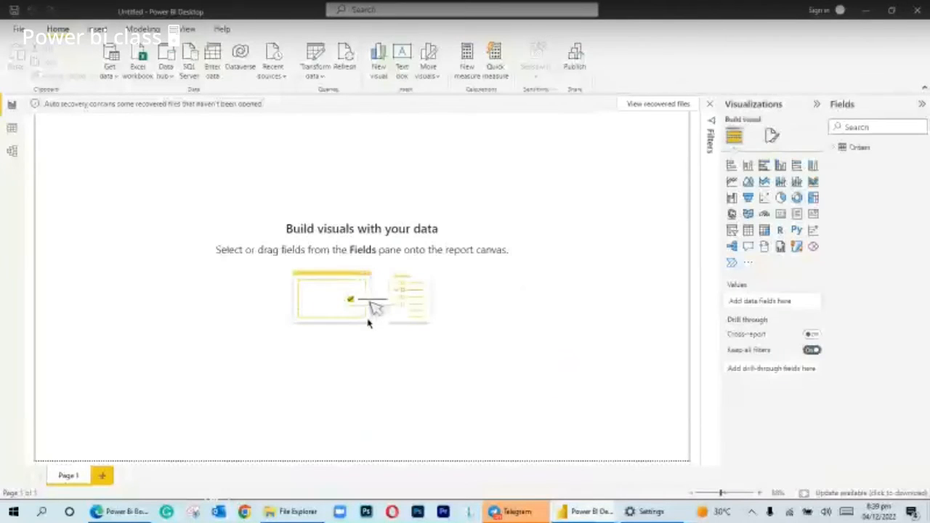
Show the Orders table's data, expand its field list and add a new calculated column to it
left_click(12, 128)
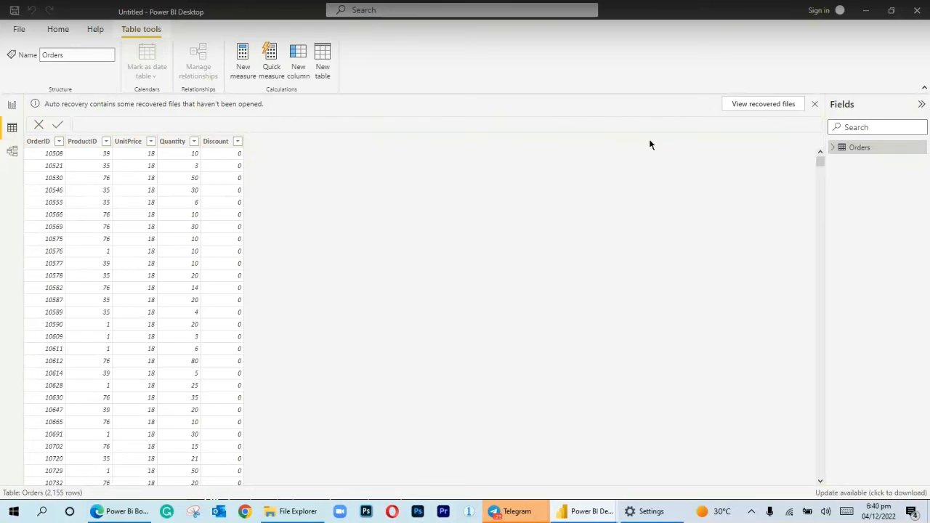
left_click(834, 147)
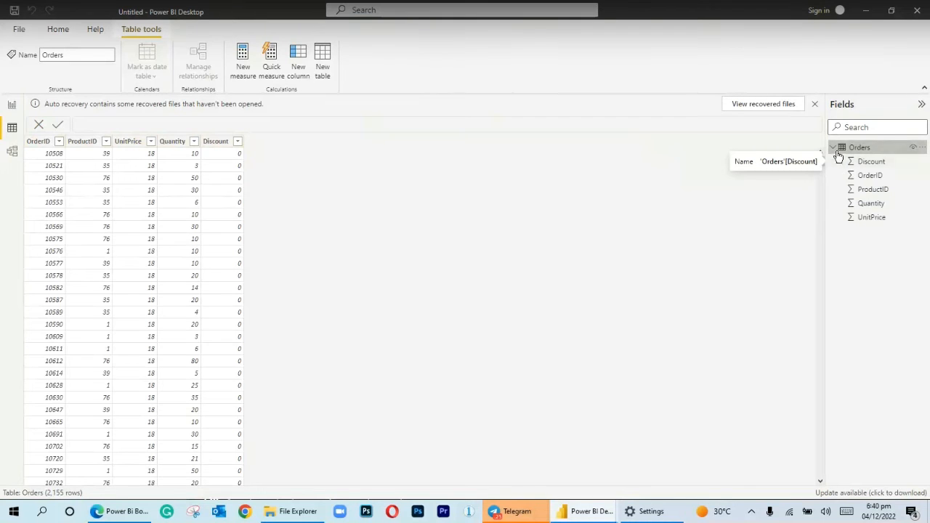
right_click(844, 149)
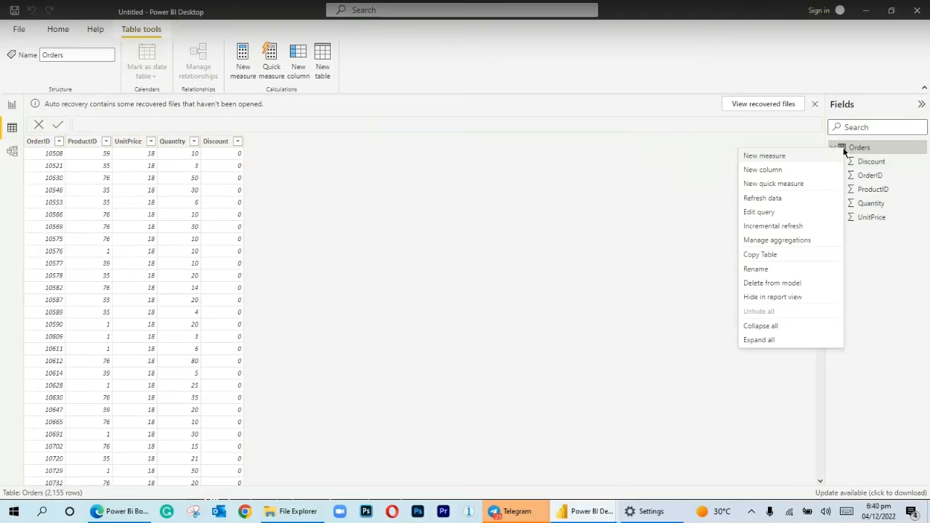
left_click(766, 169)
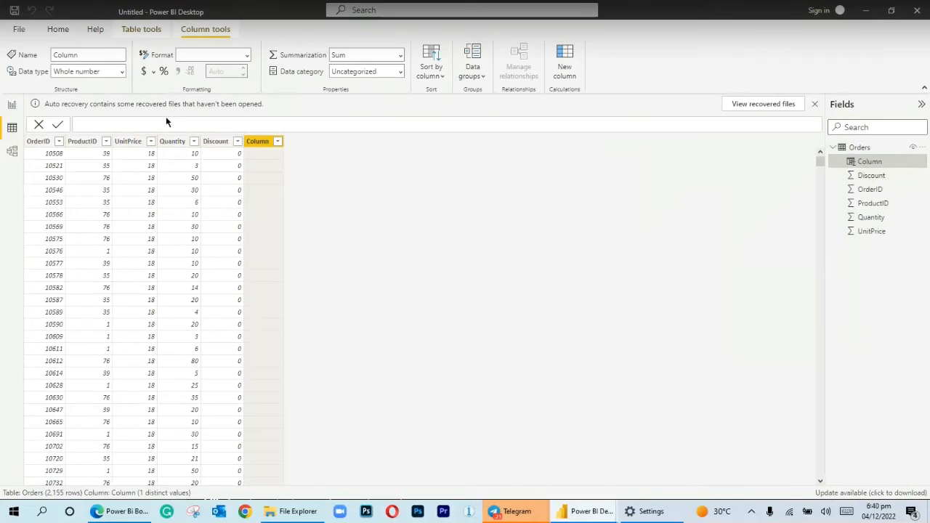
Replace the default name in the new column's formula with Total Sales, followed by an equals sign
left_click(111, 123)
key("BackSpace")
key("BackSpace")
key("BackSpace")
key("BackSpace")
key("BackSpace")
key("BackSpace")
key("BackSpace")
key("BackSpace")
type("Total Sales =")
key("Left")
Define Total Sales as (Orders[UnitPrice] * Orders[Quantity]) and commit the column formula
key("BackSpace")
left_click(111, 123)
key("BackSpace")
type("S")
type("un")
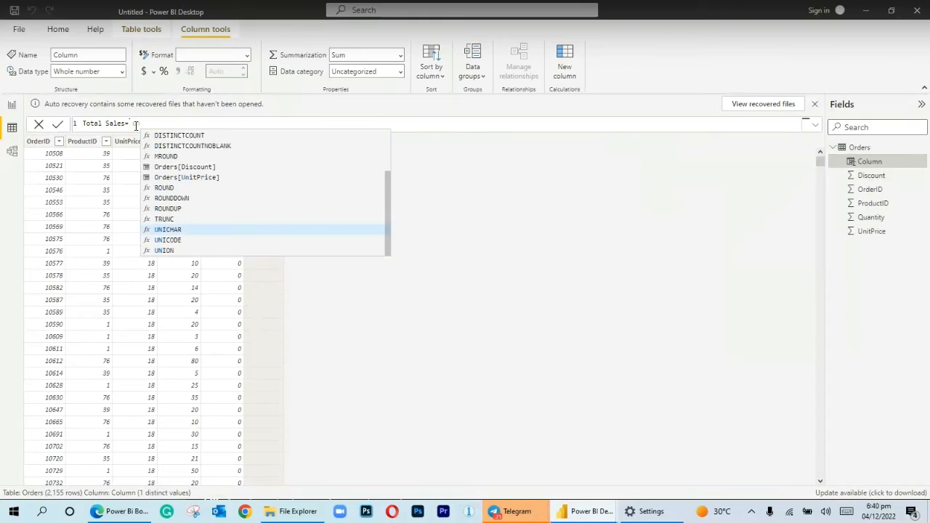
left_click(162, 178)
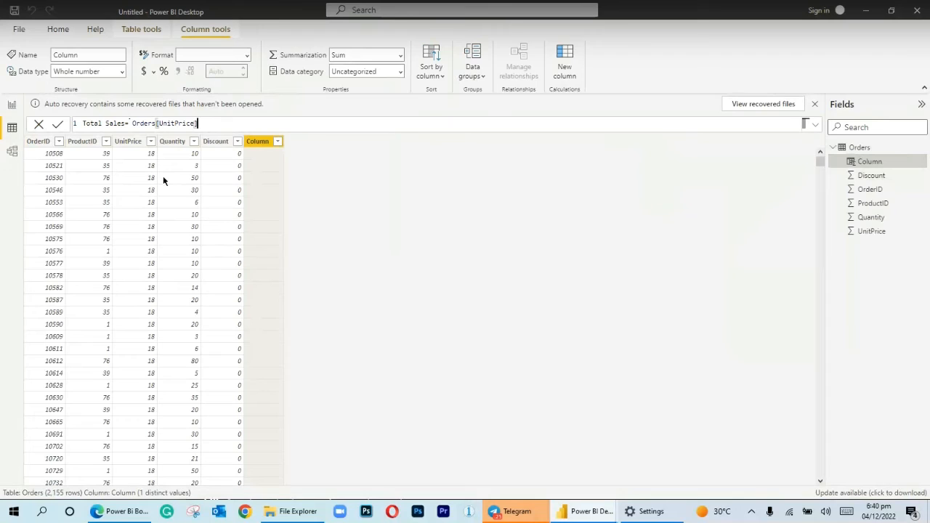
type("*")
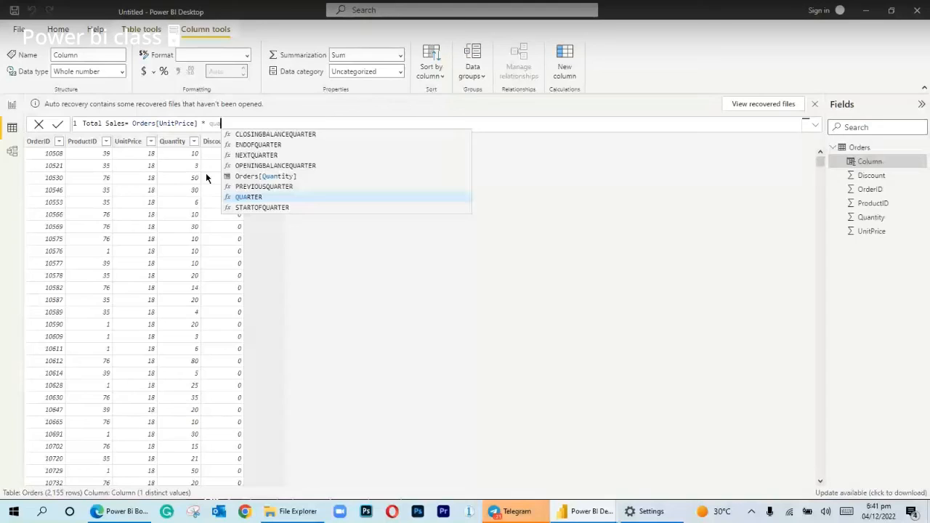
type("uantity])")
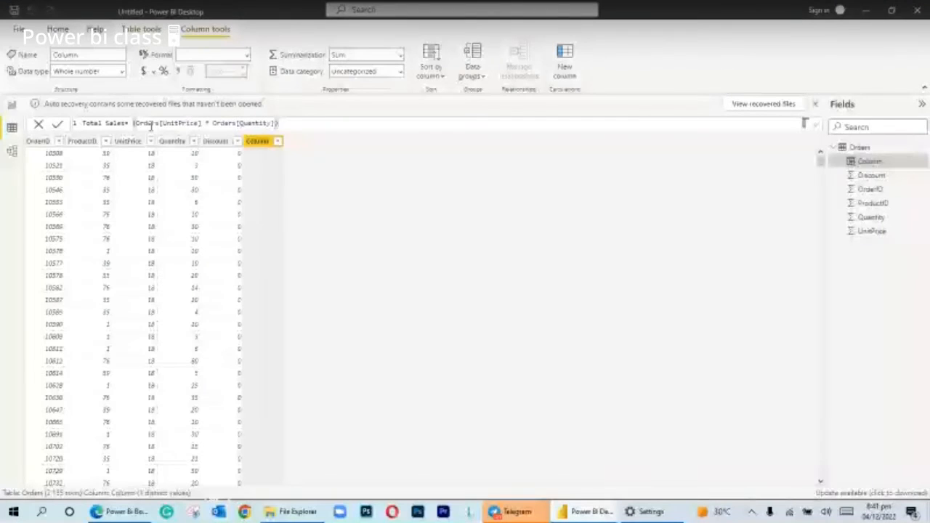
key("Return")
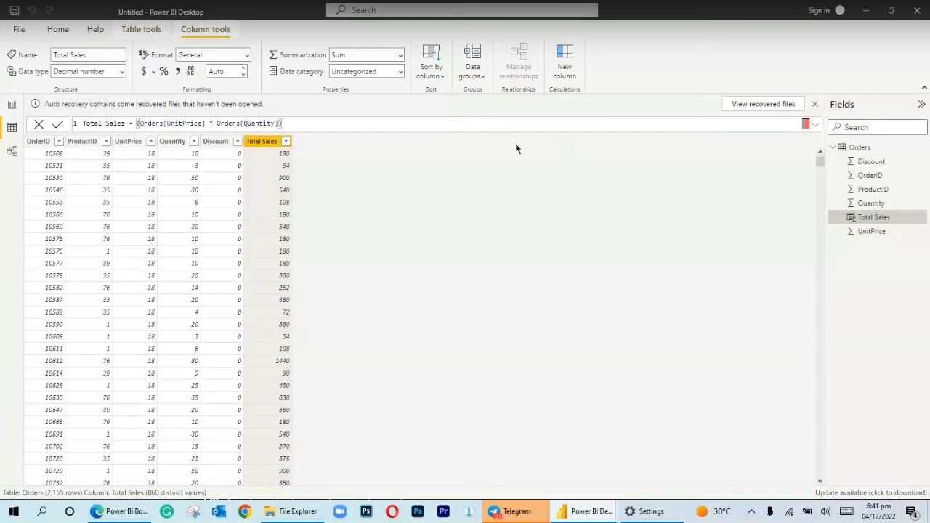
Create a new measure in the Orders table and name it Transactions in its formula
right_click(850, 148)
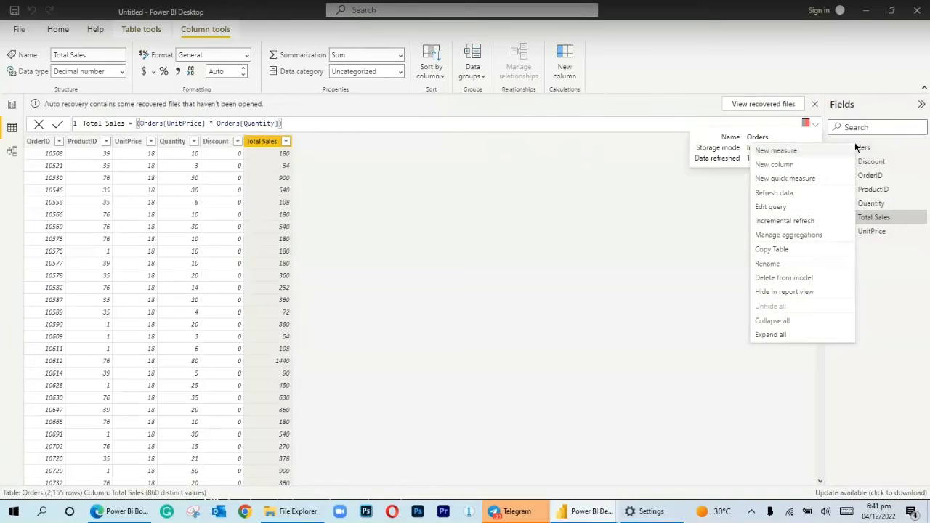
left_click(800, 151)
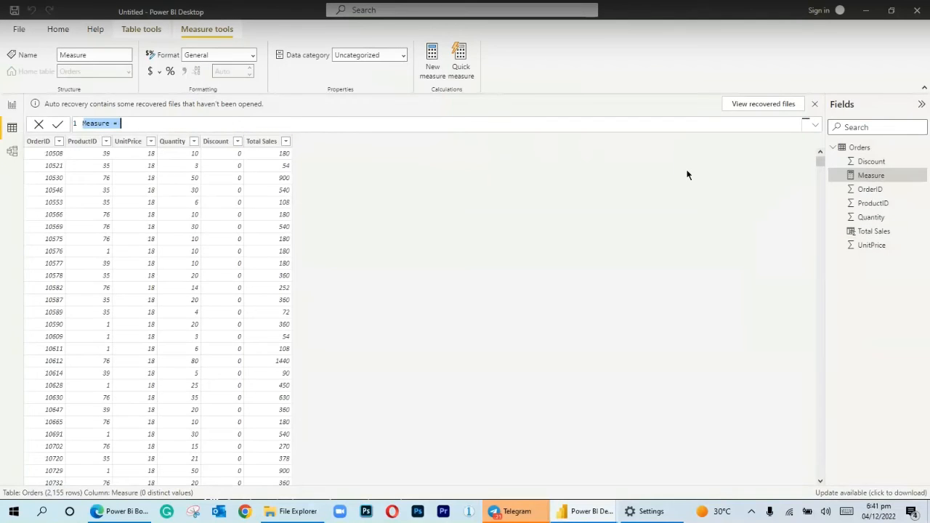
left_click(113, 125)
key("BackSpace")
key("BackSpace")
key("BackSpace")
key("BackSpace")
key("BackSpace")
key("BackSpace")
key("BackSpace")
key("BackSpace")
type("Transactions =")
Define the Transactions measure as COUNT(Orders[OrderID]) and commit it
type("s")
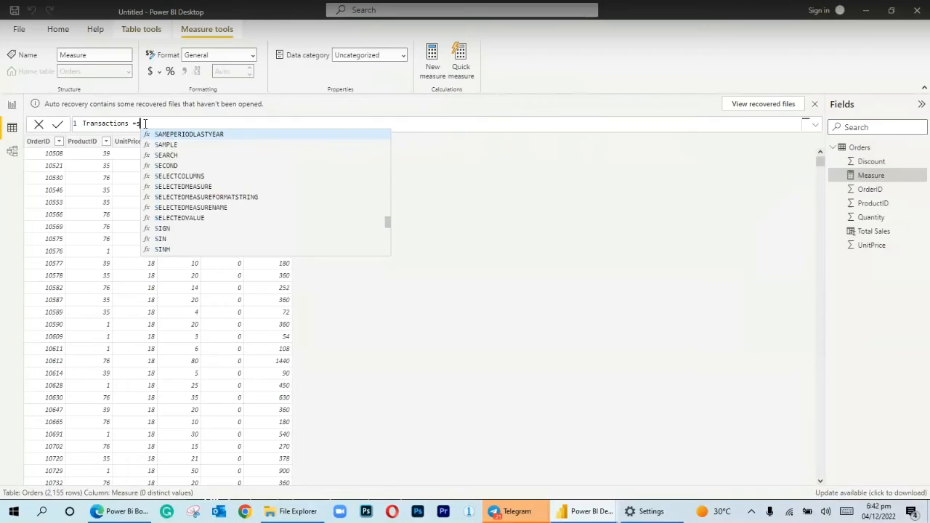
key("BackSpace")
type("co")
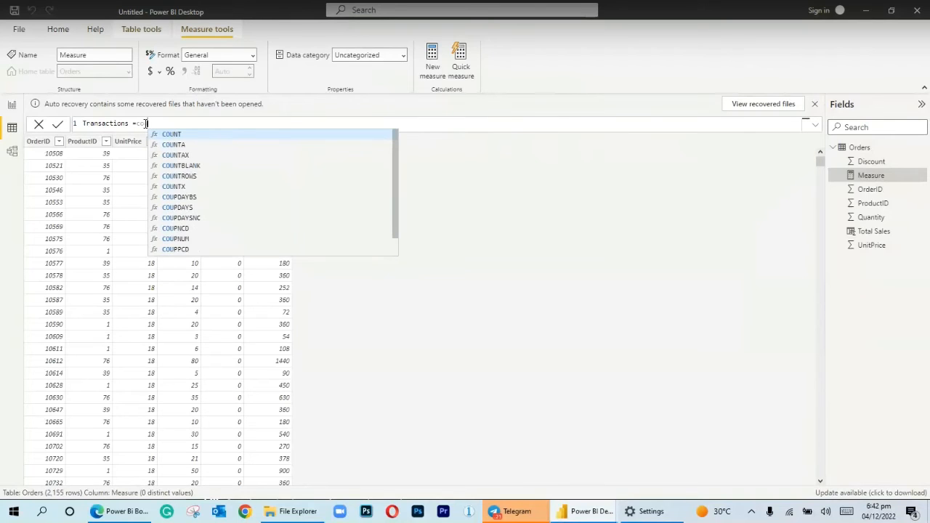
left_click(161, 135)
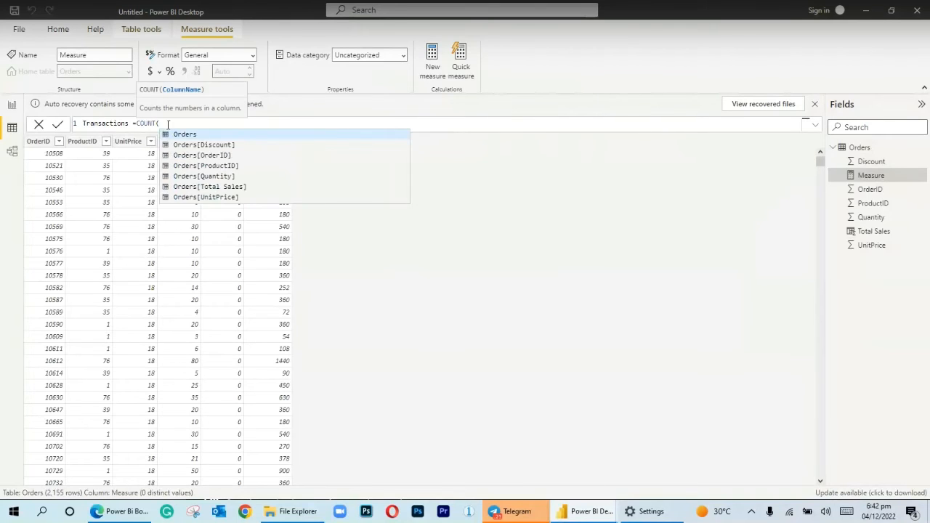
left_click(193, 157)
type(")")
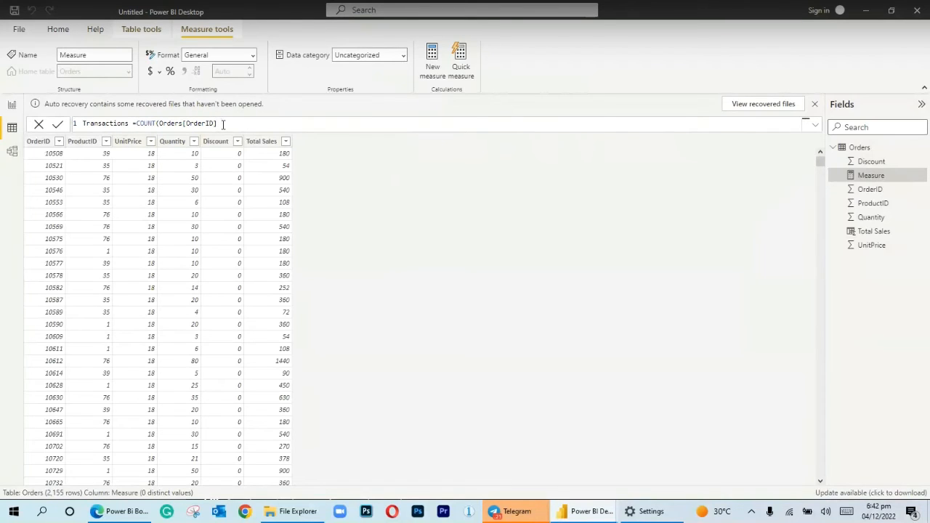
left_click(222, 124)
key("BackSpace")
key("Return")
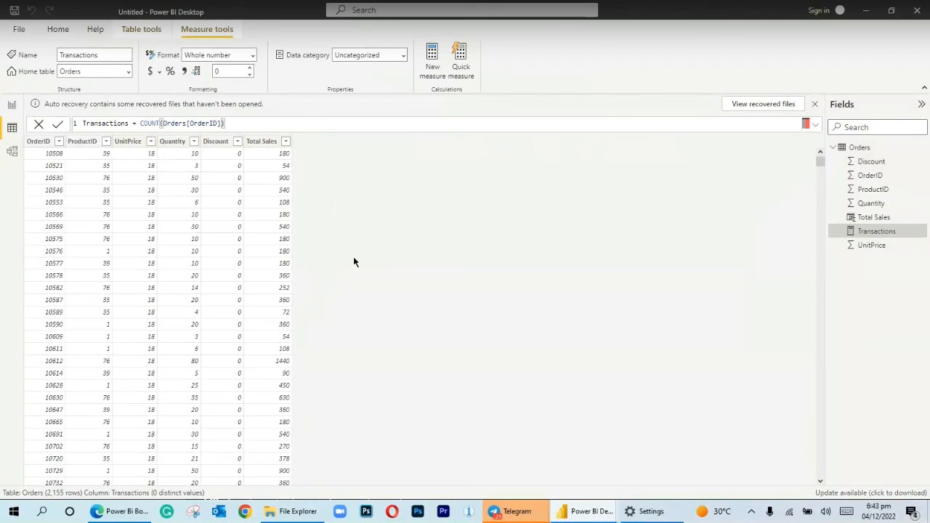
Add a card visual showing the Transactions measure to the report page and move it away from the page corner
left_click(9, 106)
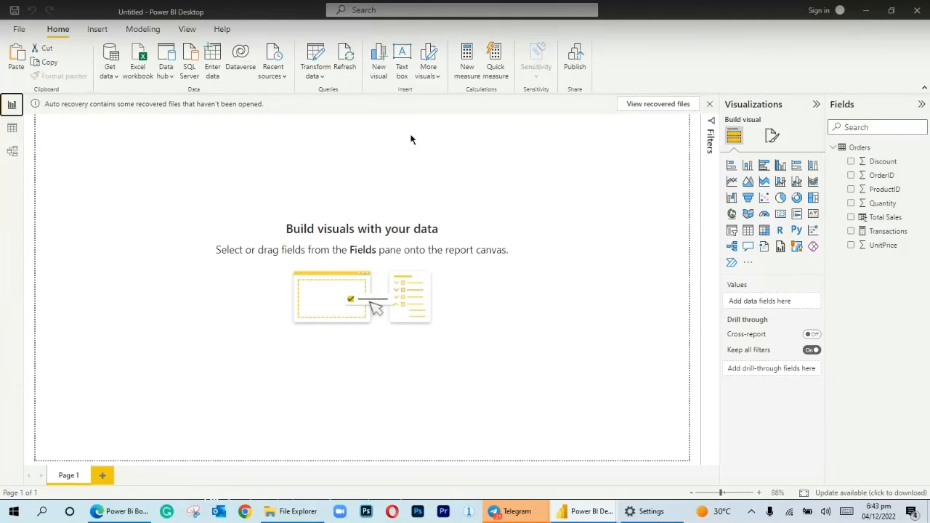
left_click(777, 215)
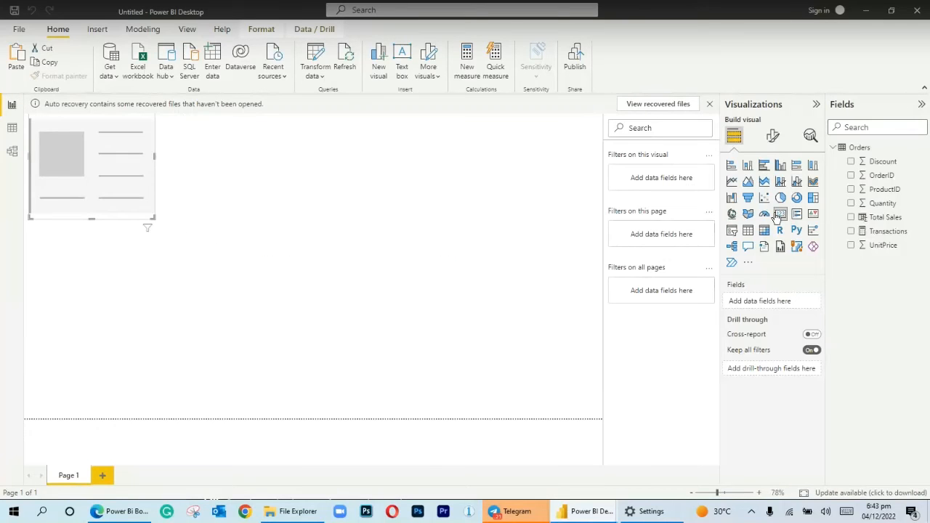
left_click_drag(872, 232, 773, 298)
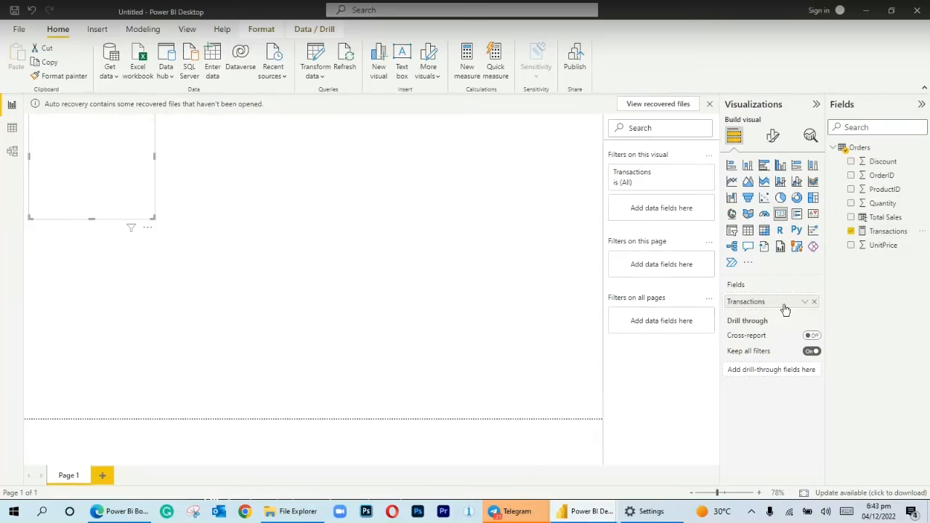
left_click_drag(146, 208, 255, 237)
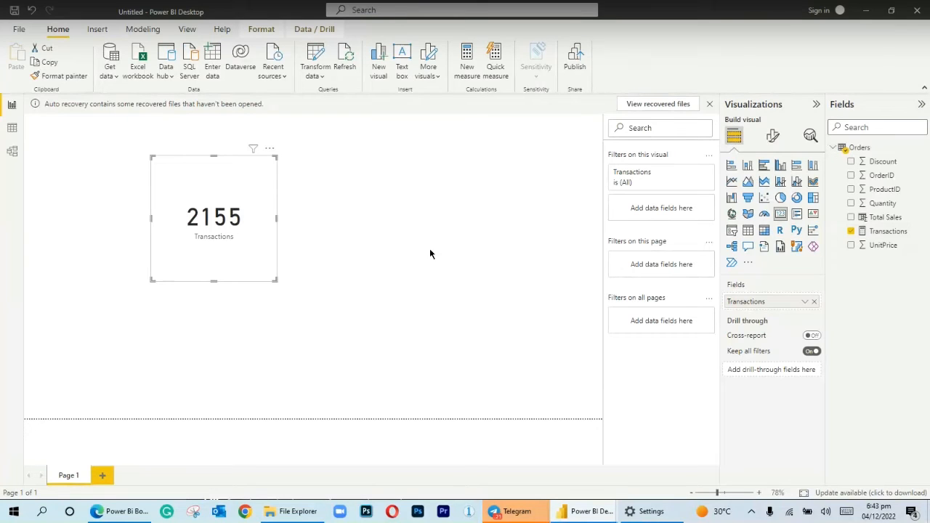
Return to the Orders table's data, create another measure and name it Total Quantity Sold in its formula
left_click(10, 127)
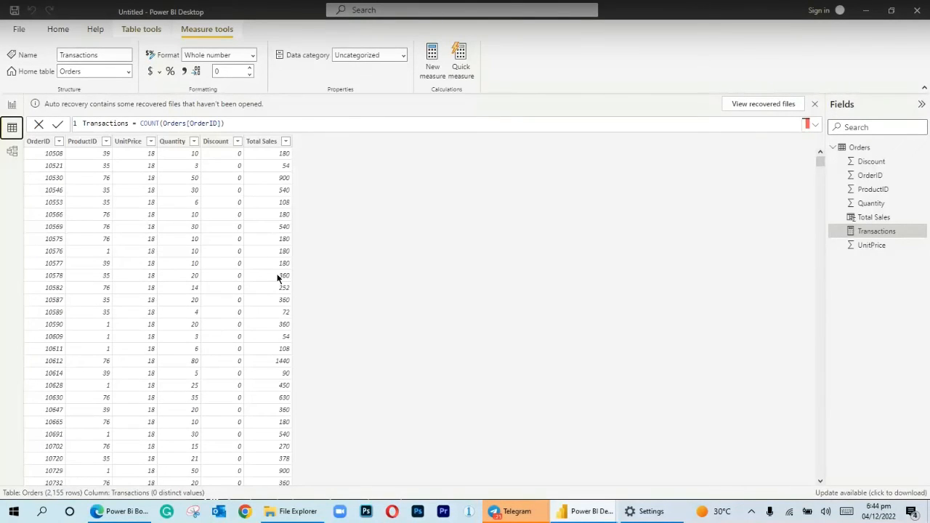
left_click(858, 149)
right_click(849, 151)
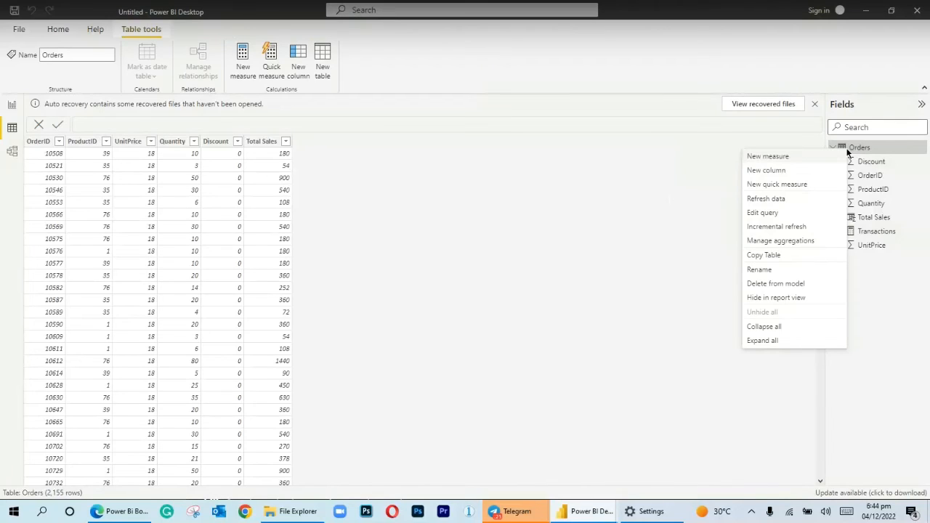
left_click(770, 158)
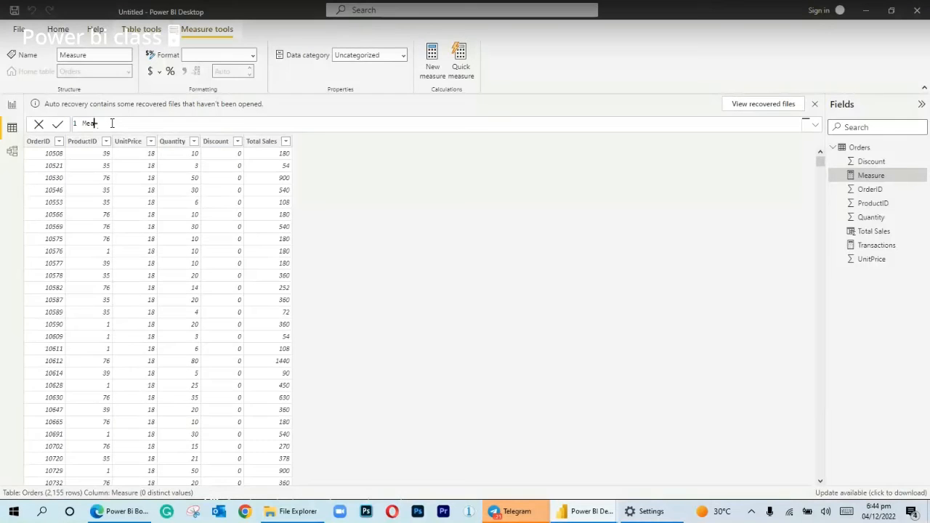
type("otal Quan")
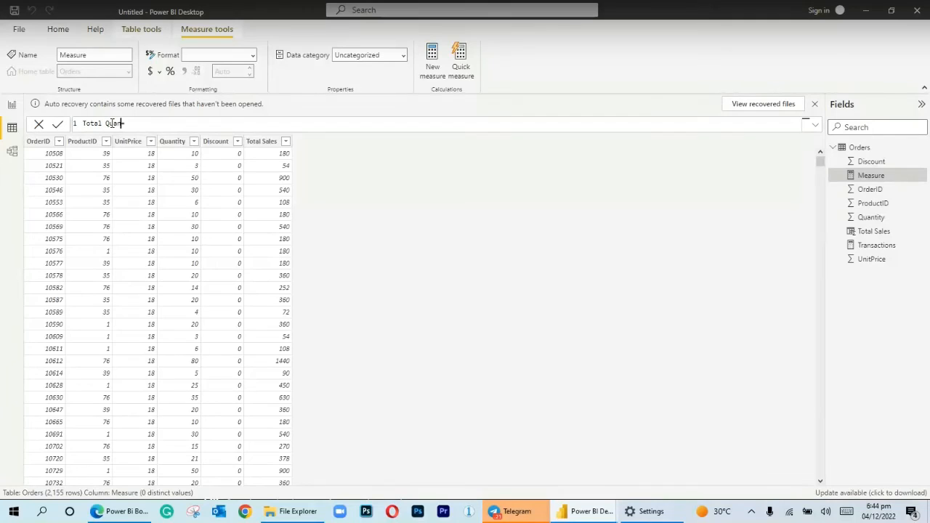
type("tity Sold")
type("c")
Define the Total Quantity Sold measure as sum(Orders[Quantity]) and commit it
key("BackSpace")
type("sum")
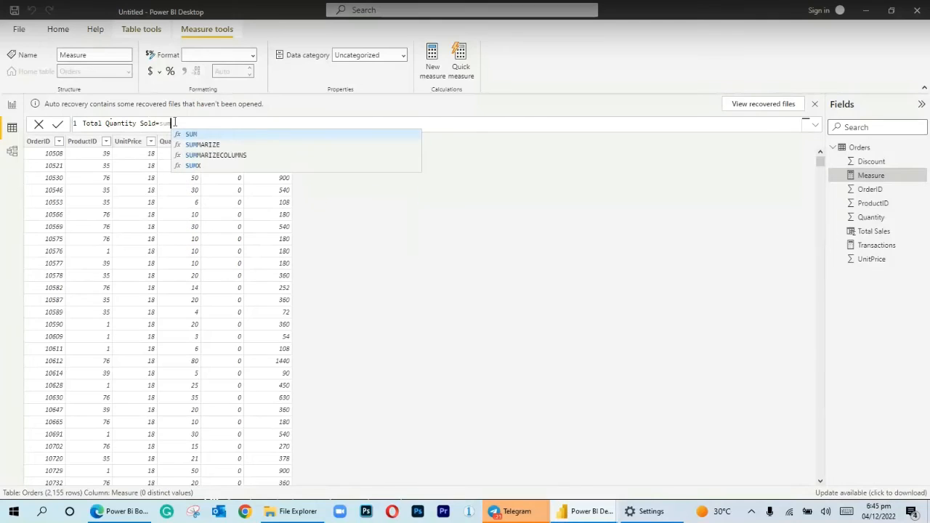
type("(")
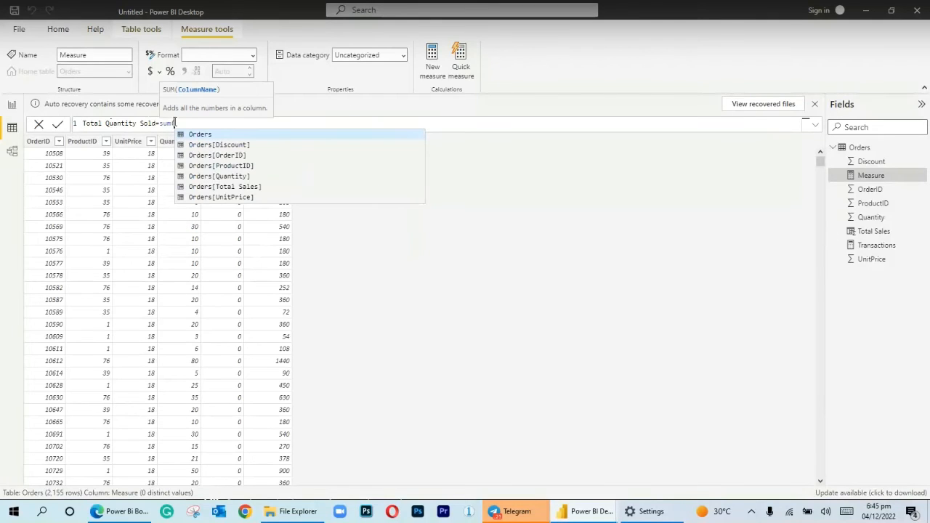
left_click(220, 179)
type(")")
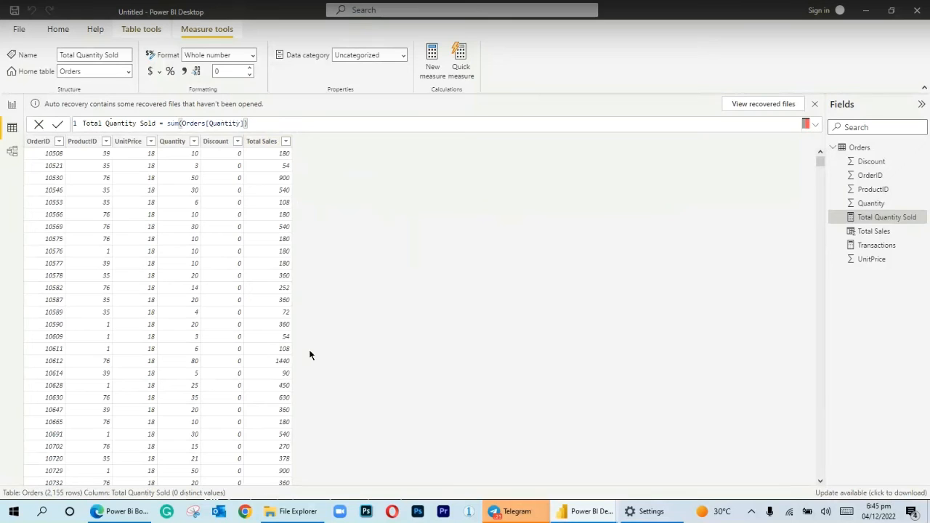
Return to the report page
left_click(18, 117)
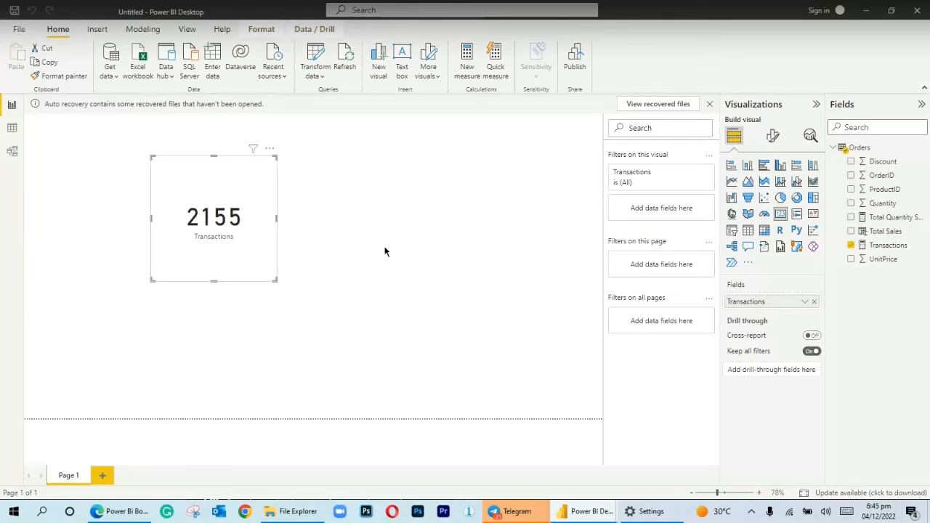
double_click(384, 249)
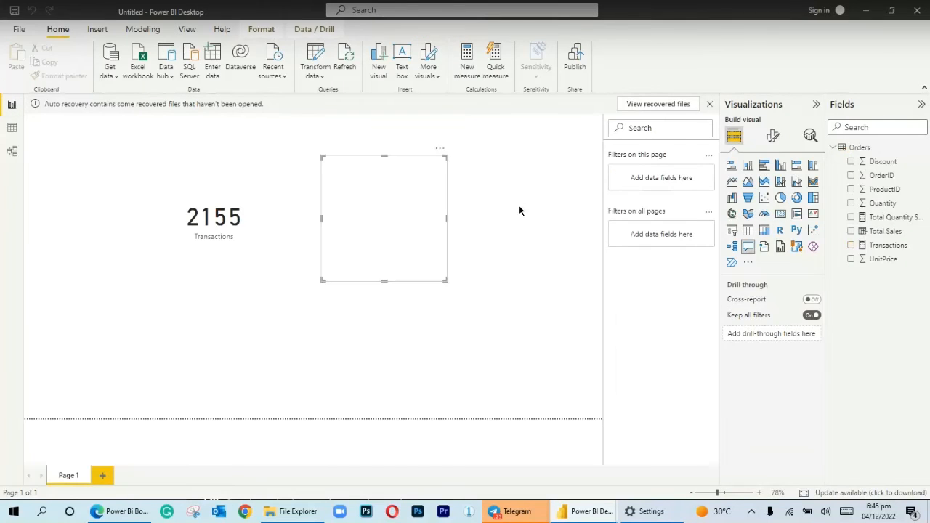
left_click(780, 214)
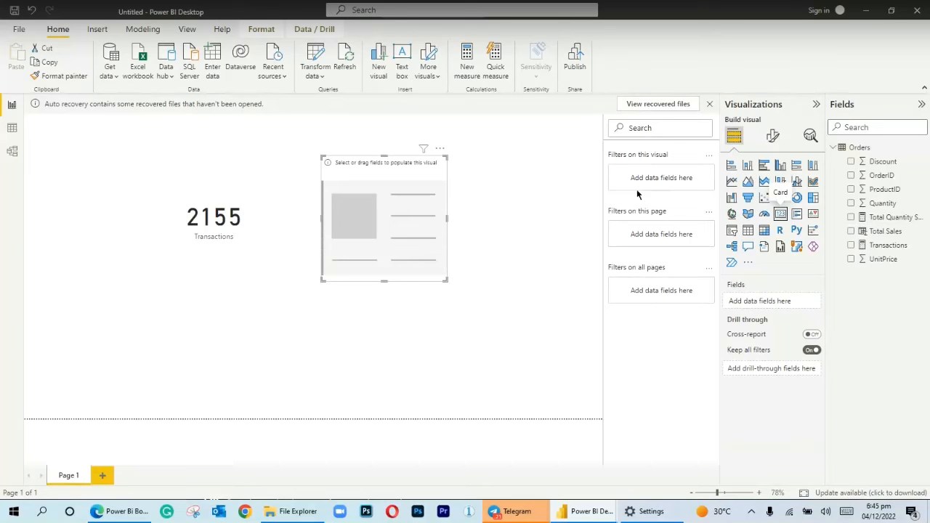
left_click(440, 148)
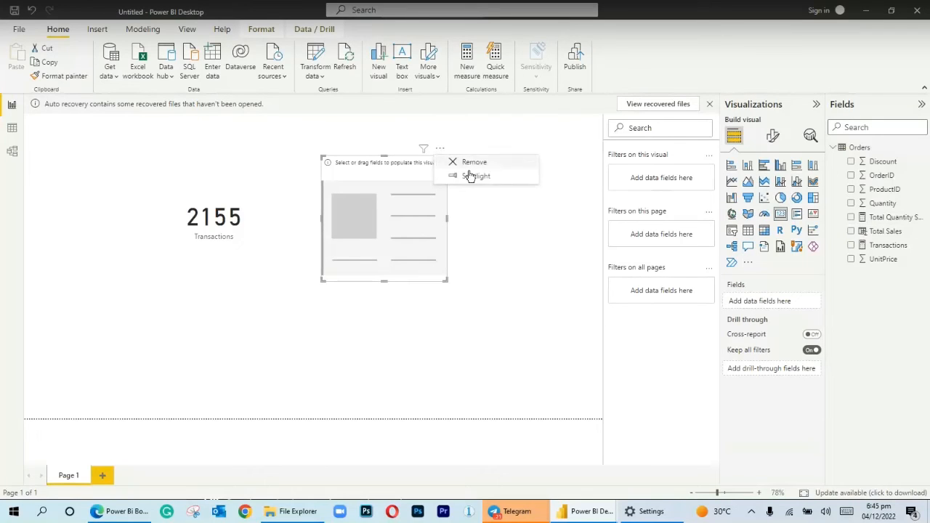
left_click(470, 165)
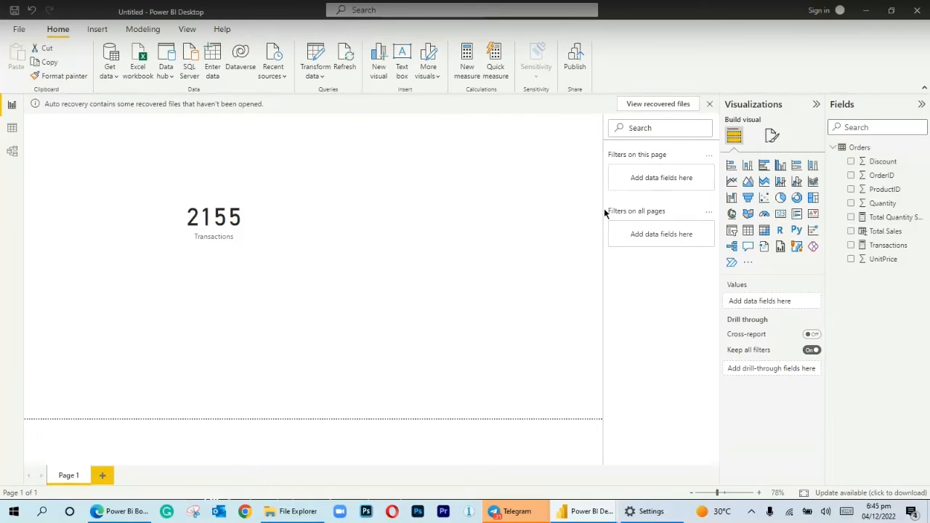
Add a card visual beside the Transactions card on the report page and show the Total Quantity Sold measure in it
left_click(779, 215)
left_click_drag(158, 345, 365, 233)
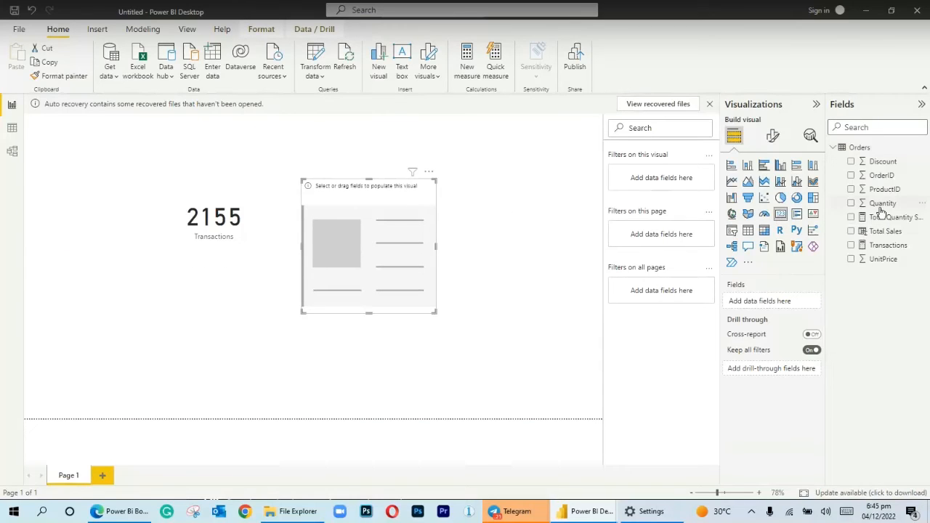
left_click_drag(877, 218, 782, 304)
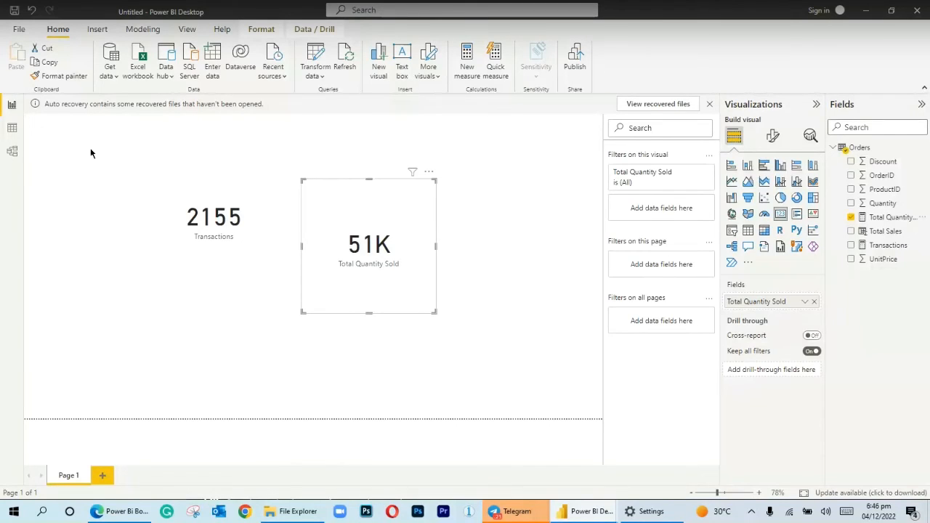
Return to the Orders table's data, create another measure and name it Totsale in its formula
left_click(11, 137)
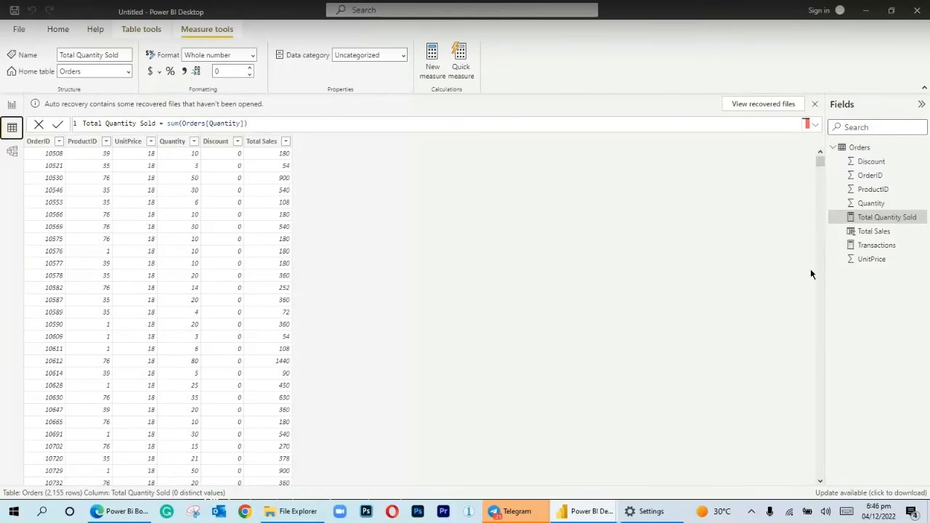
left_click(883, 232)
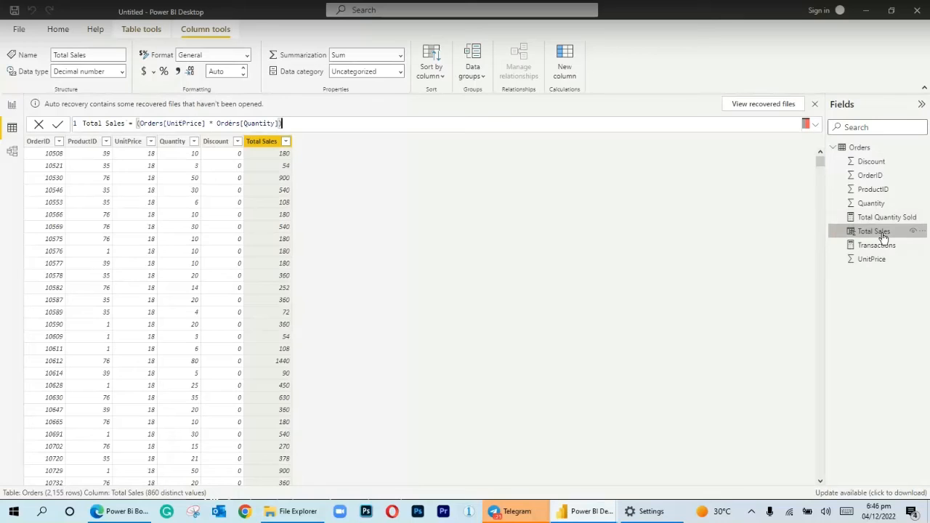
left_click(859, 149)
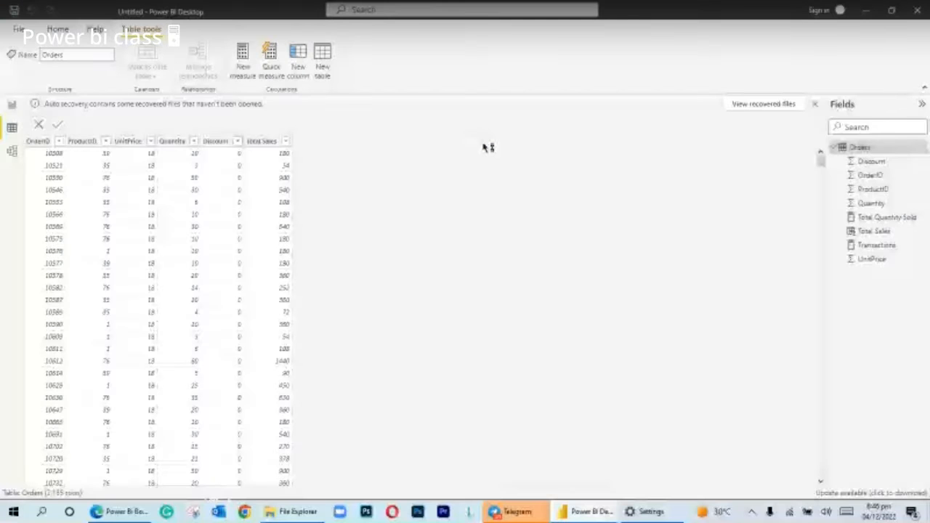
left_click(111, 124)
key("BackSpace")
key("BackSpace")
key("BackSpace")
key("BackSpace")
key("BackSpace")
key("BackSpace")
key("BackSpace")
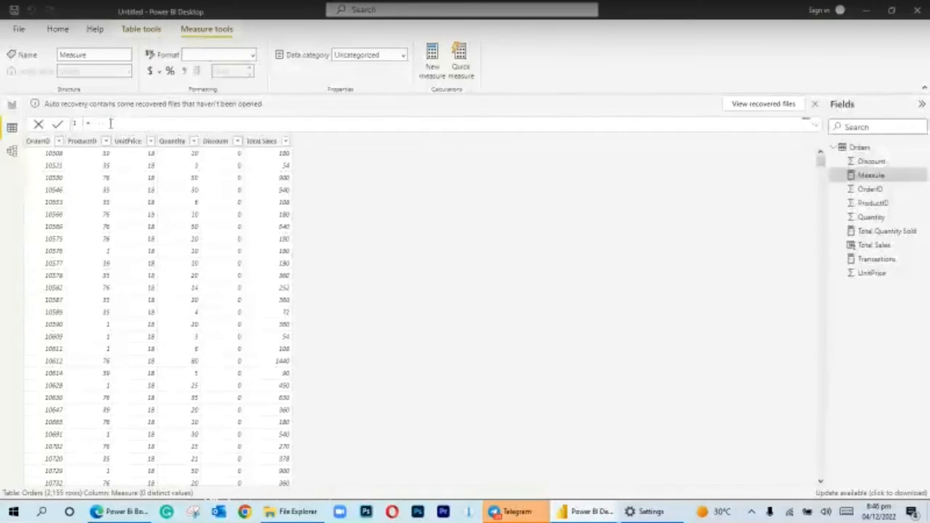
type("Te")
type("talsal")
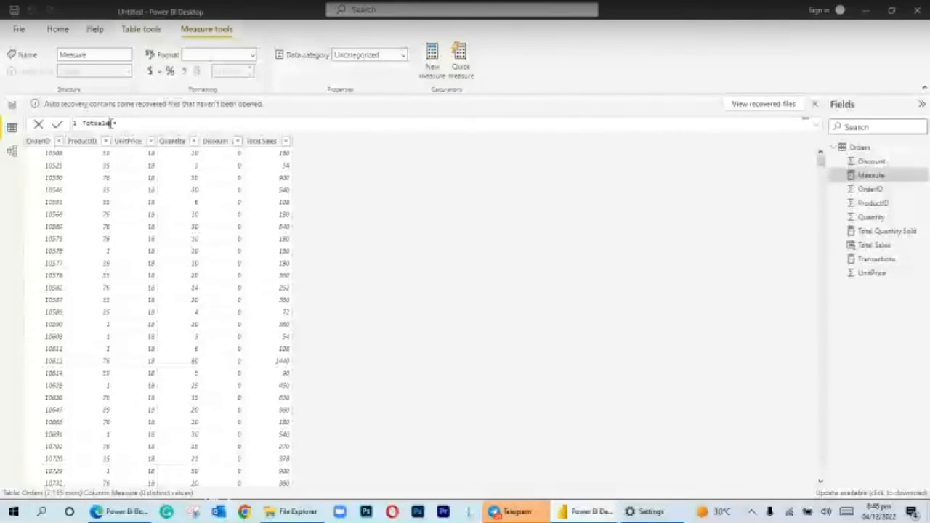
Begin the Totsale formula with the Sumx function, giving the Orders table as its first argument
left_click(122, 123)
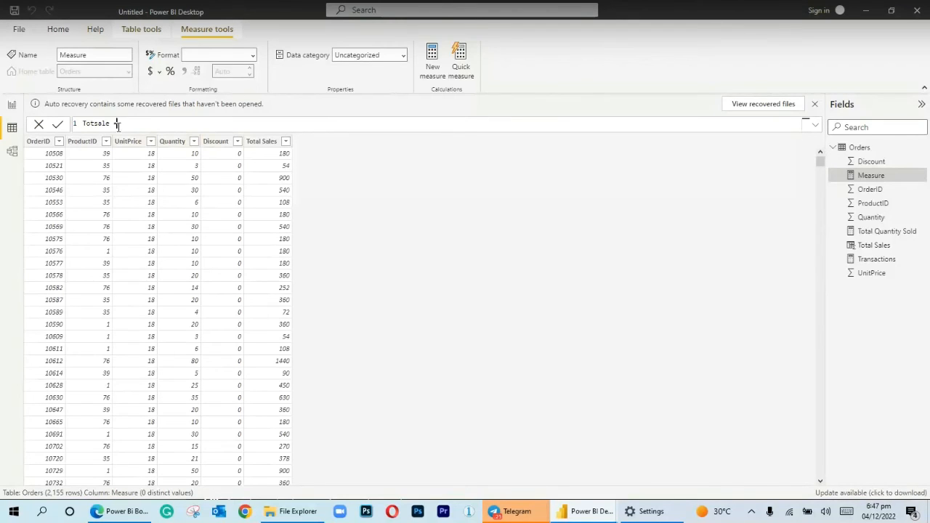
type("sum")
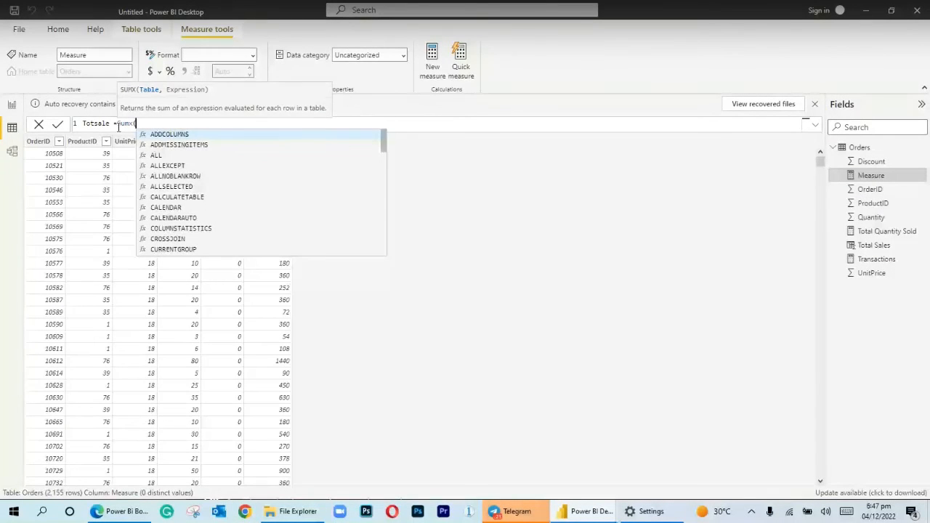
type("Orders")
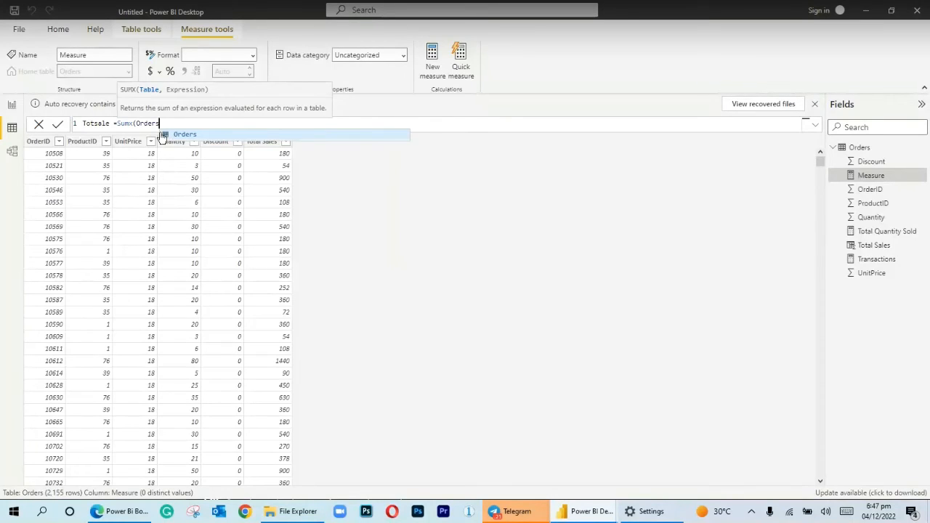
type(",")
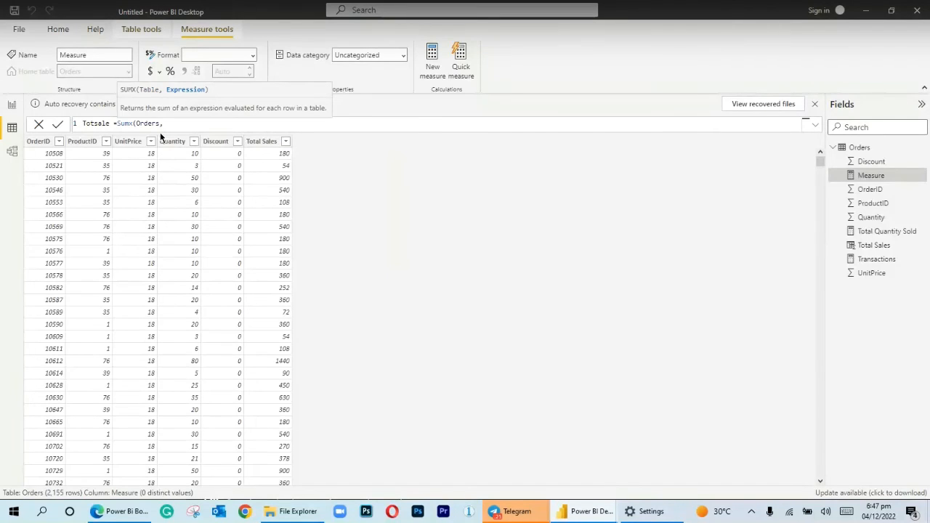
type("u")
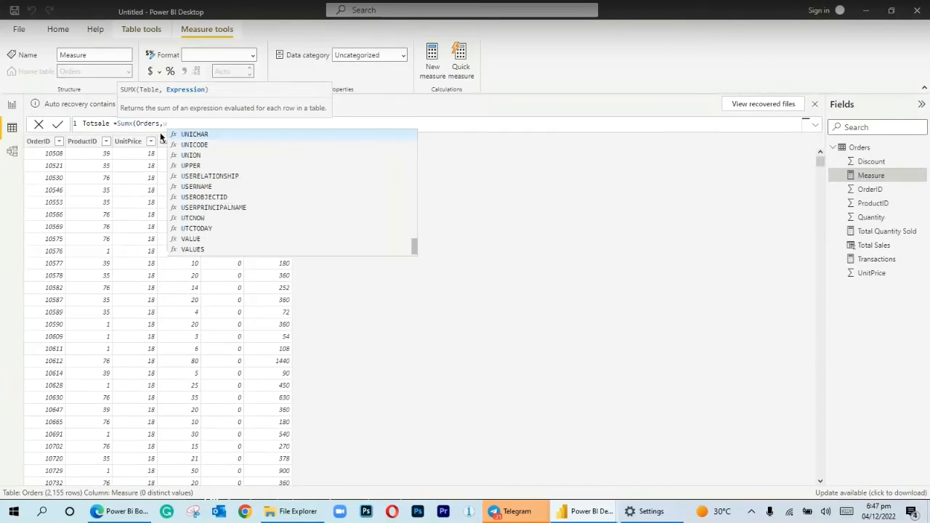
type("n")
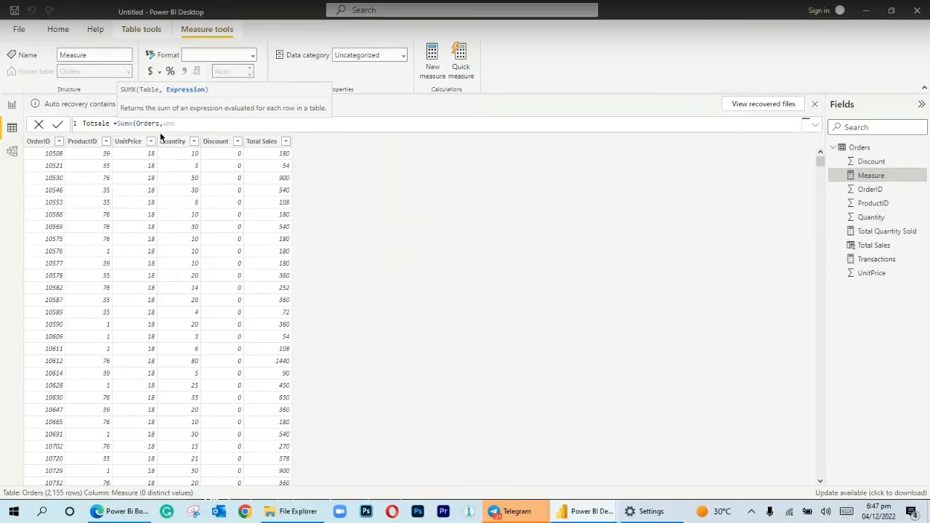
type("i")
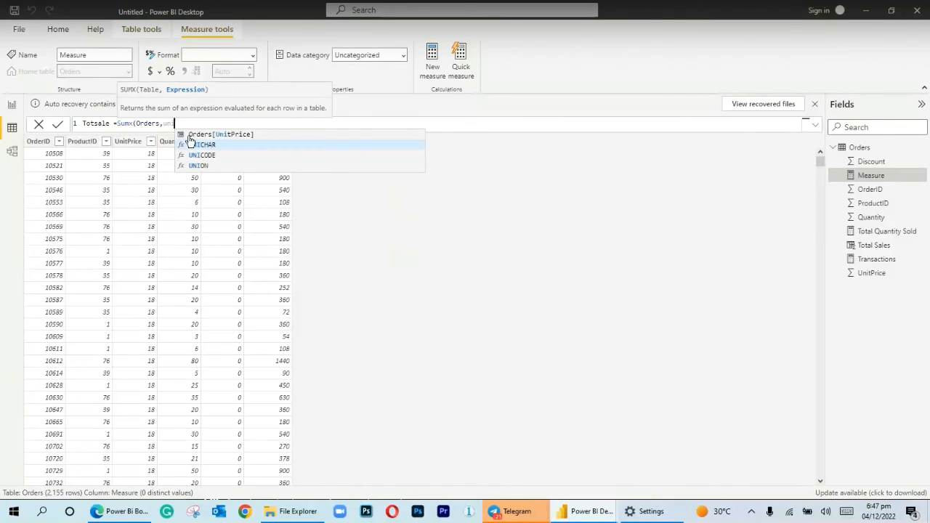
Complete the Totsale formula with the expression Orders[UnitPrice]*Orders[Quantity] and commit the measure
left_click(191, 140)
type(")")
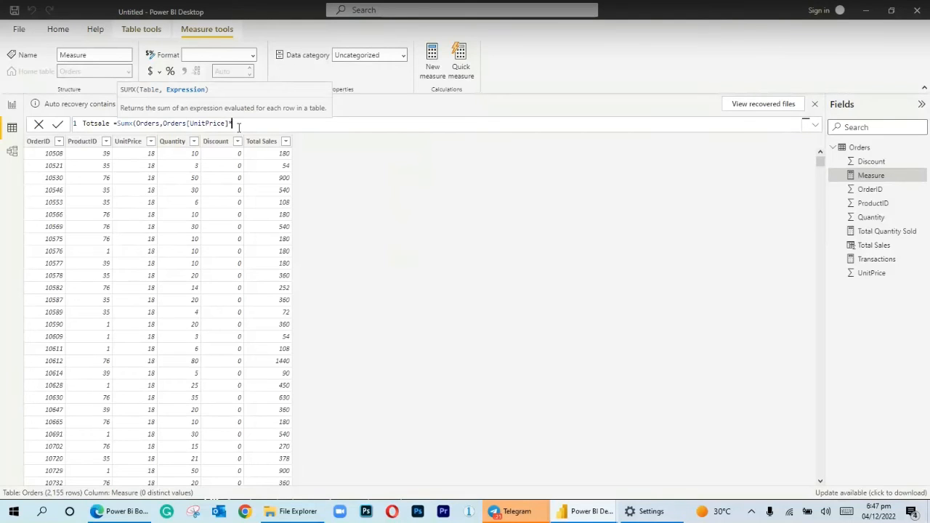
type("qu")
type("n")
key("BackSpace")
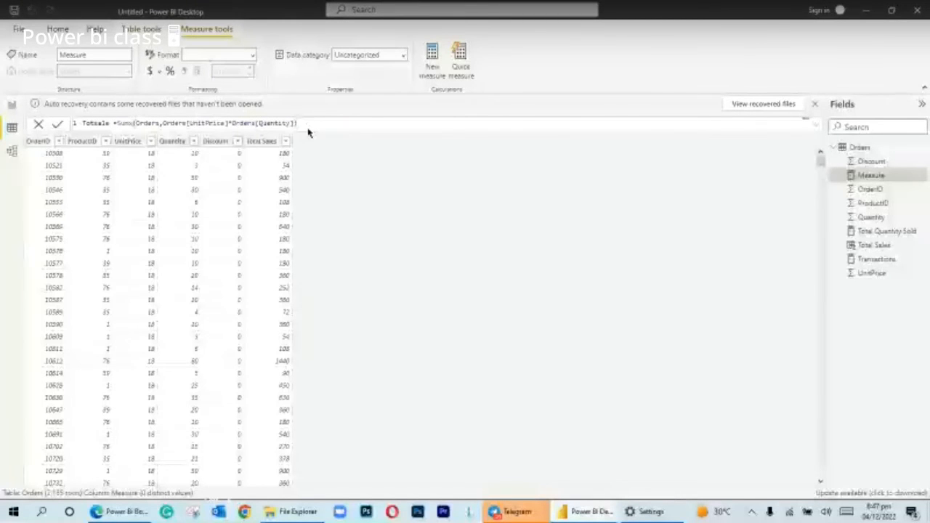
key("Return")
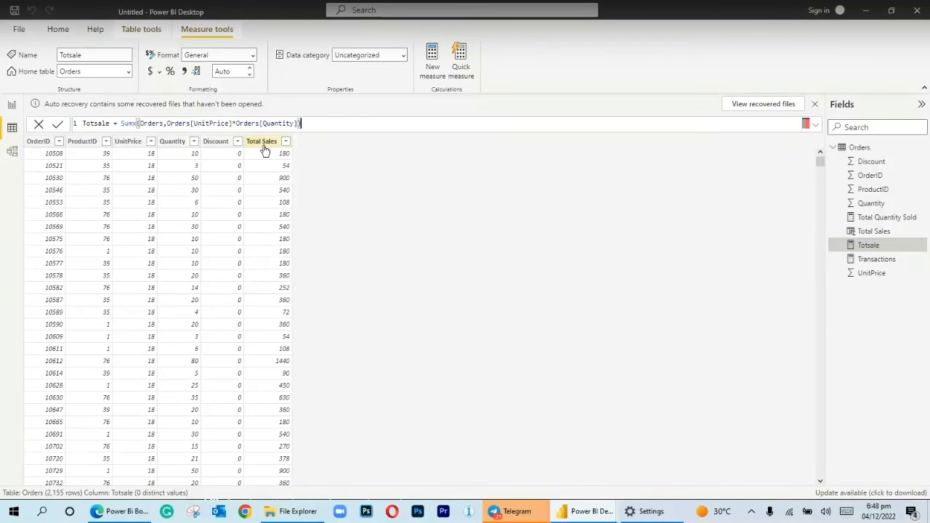
Return to the report page and move the Total Quantity Sold and Transactions cards up to the page's upper edge
left_click(11, 109)
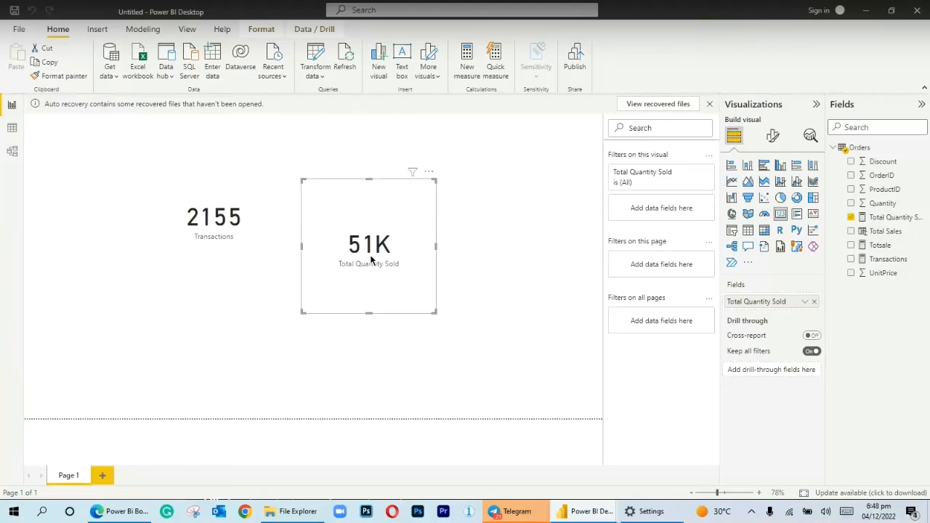
left_click_drag(370, 256, 388, 181)
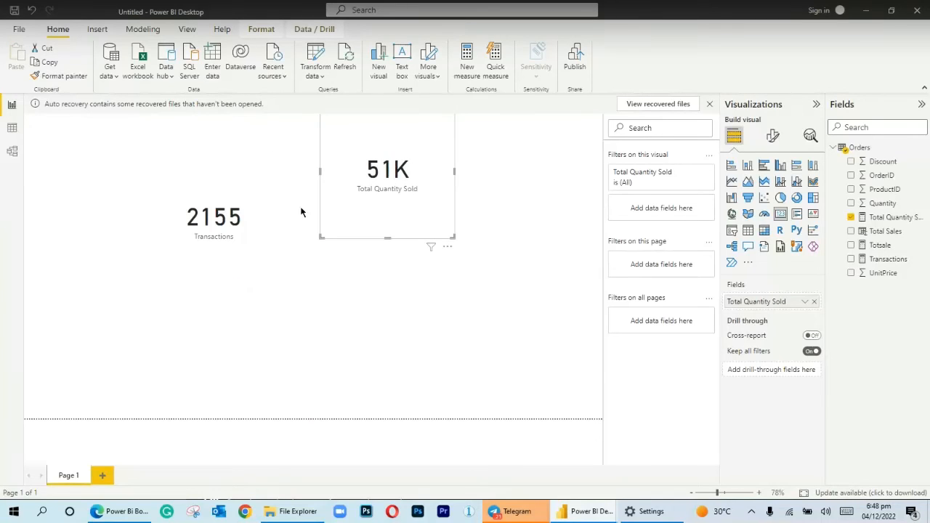
left_click(267, 211)
left_click_drag(267, 209, 272, 166)
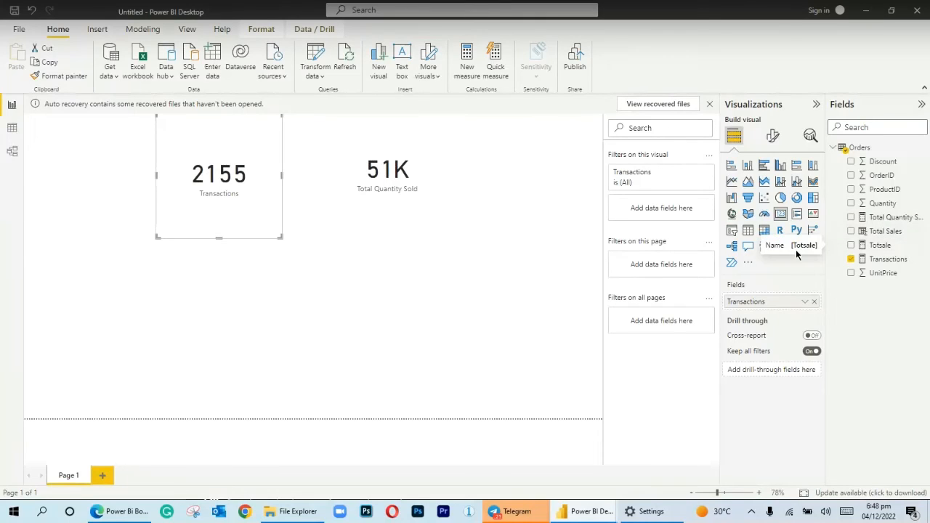
Add two card visuals below the existing ones, showing the Total Sales column under Transactions and the Totsale measure under Total Quantity Sold
left_click(479, 319)
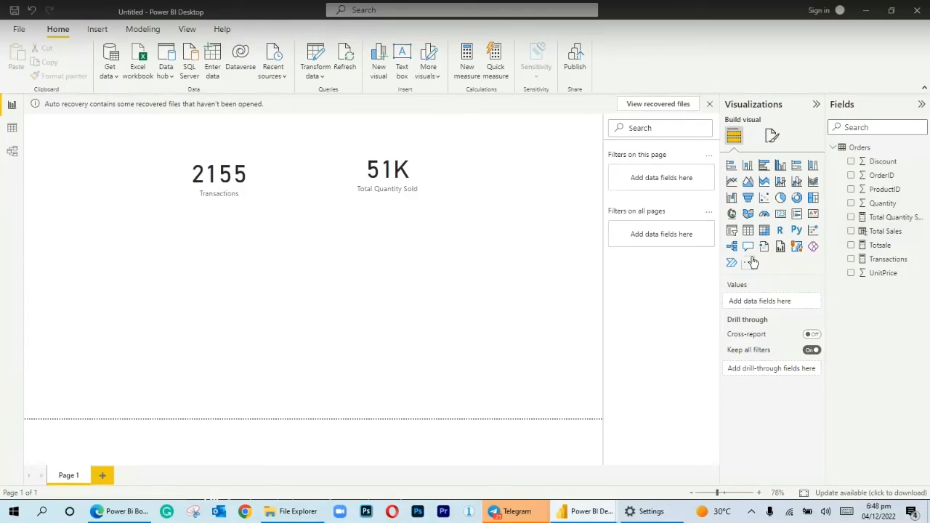
left_click(780, 213)
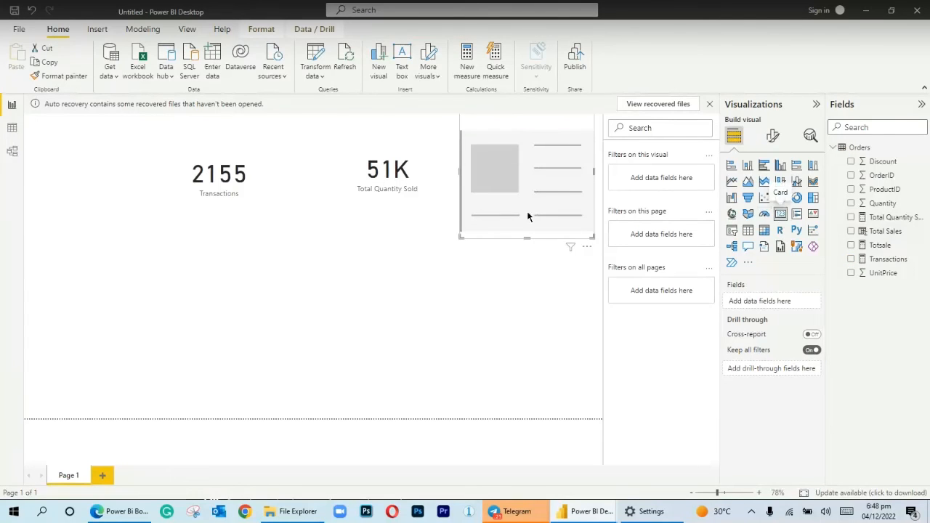
left_click_drag(511, 211, 313, 298)
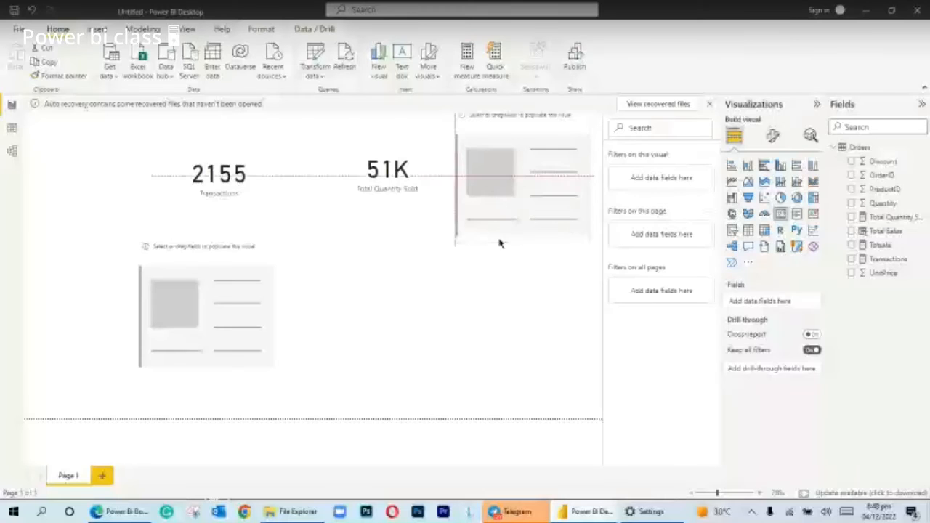
left_click_drag(498, 240, 381, 345)
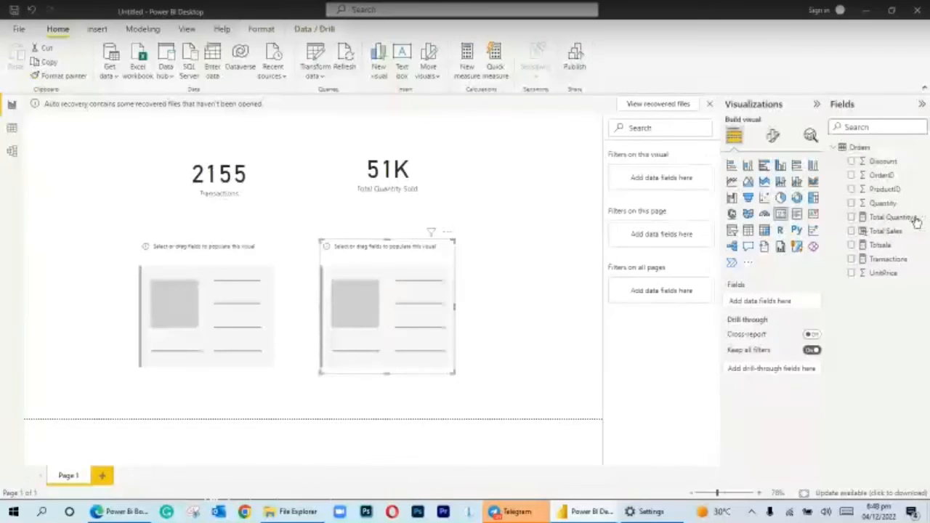
left_click_drag(885, 230, 244, 299)
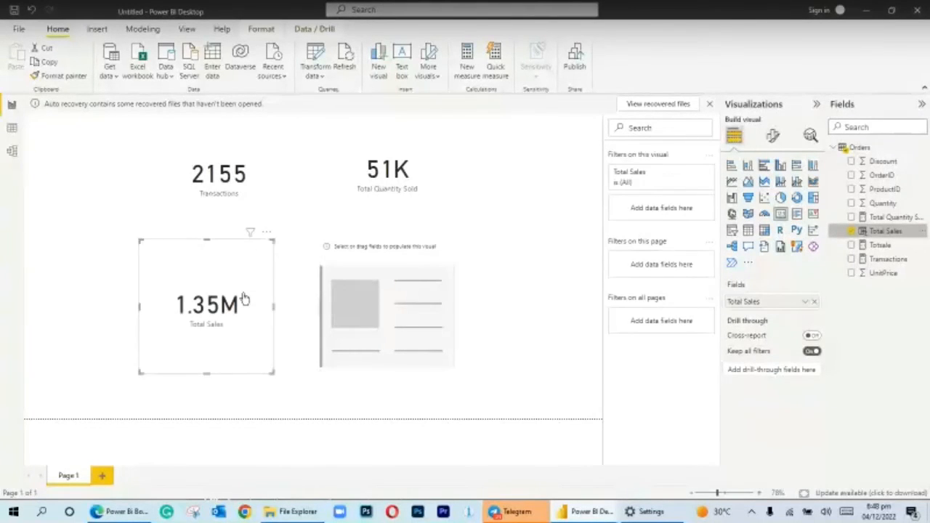
left_click_drag(864, 245, 369, 301)
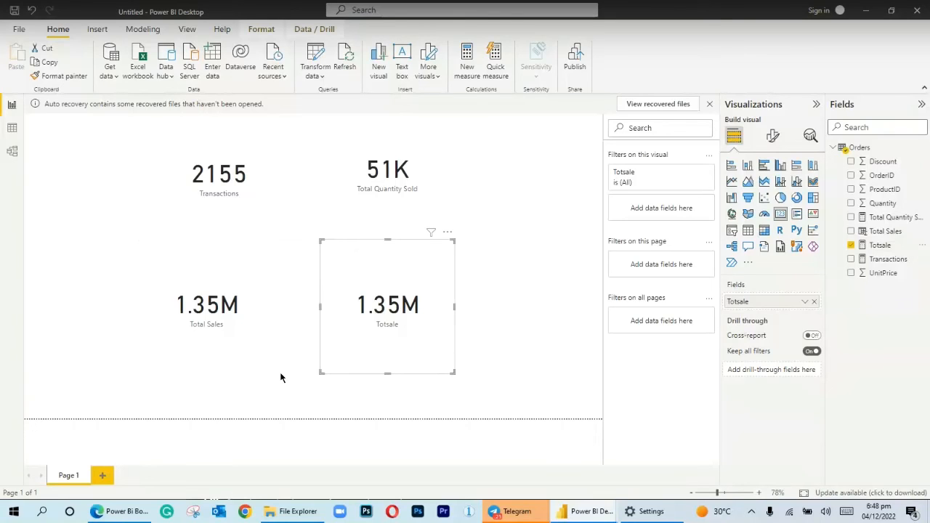
In the data view, try rewriting the Totsale measure as Sum(Orders[UnitPrice]*Orders[Quantity]) without the table argument and commit it
left_click(11, 127)
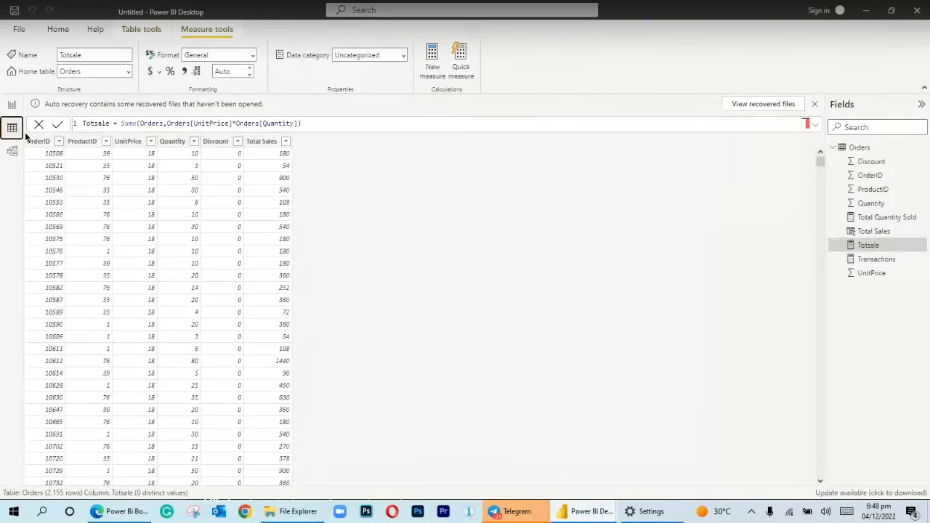
double_click(127, 123)
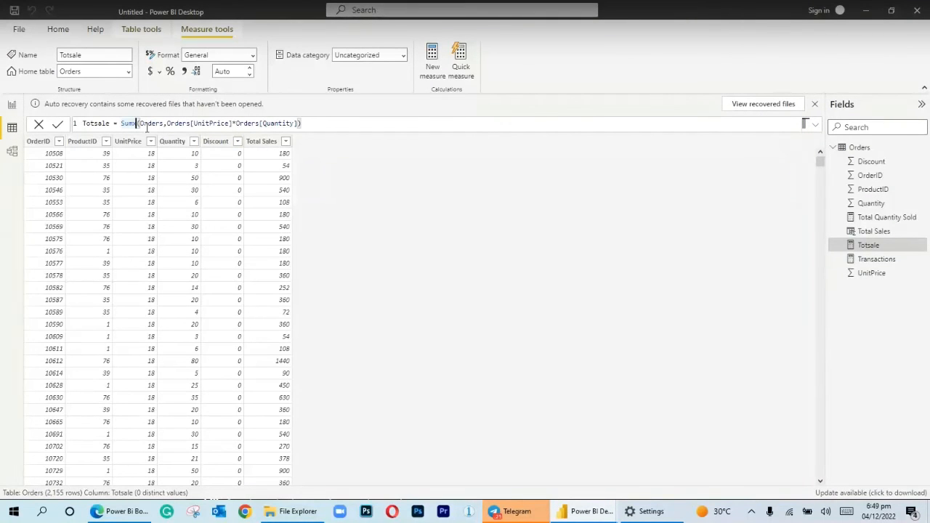
key("BackSpace")
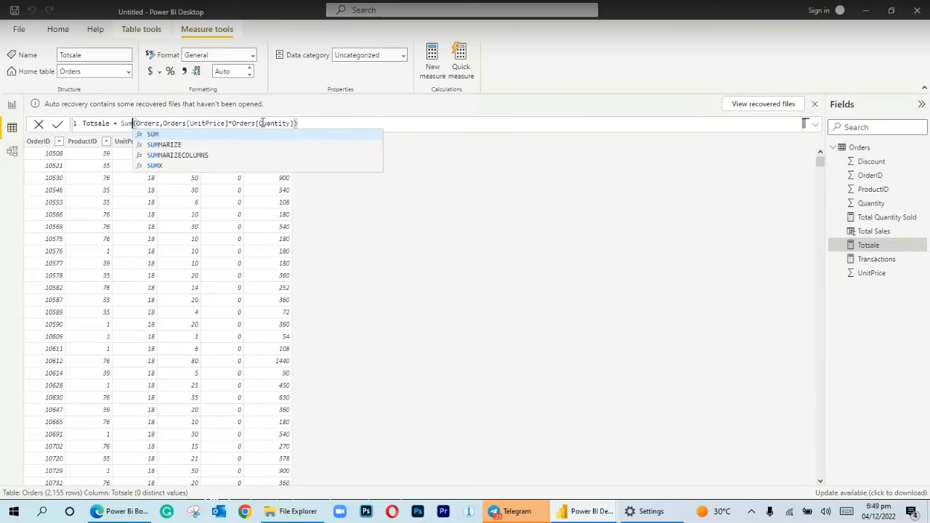
left_click(332, 128)
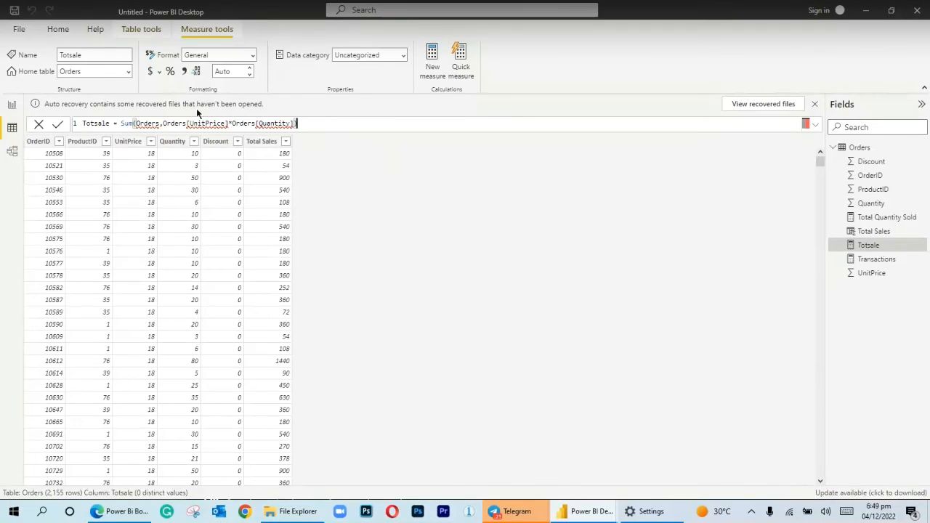
left_click(162, 124)
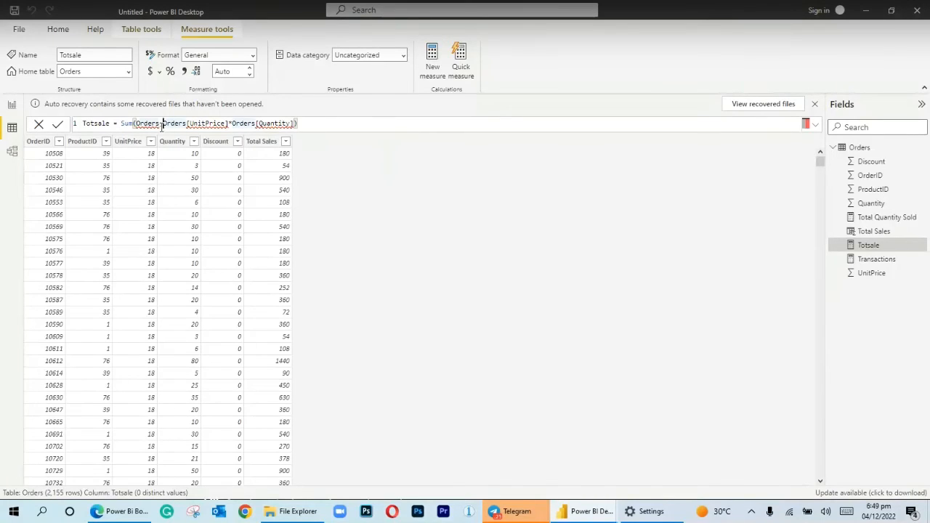
key("BackSpace")
key("BackSpace")
key("BackSpace")
key("BackSpace")
key("BackSpace")
key("BackSpace")
key("BackSpace")
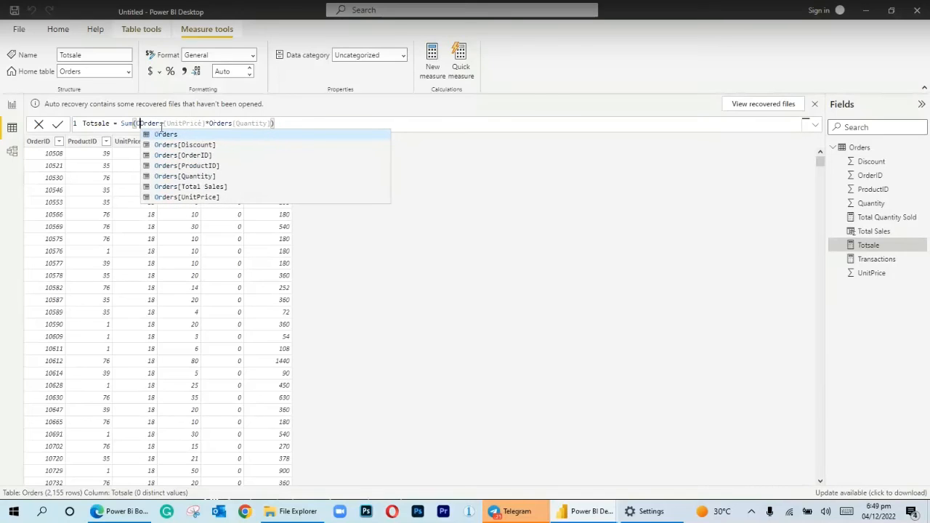
left_click(280, 123)
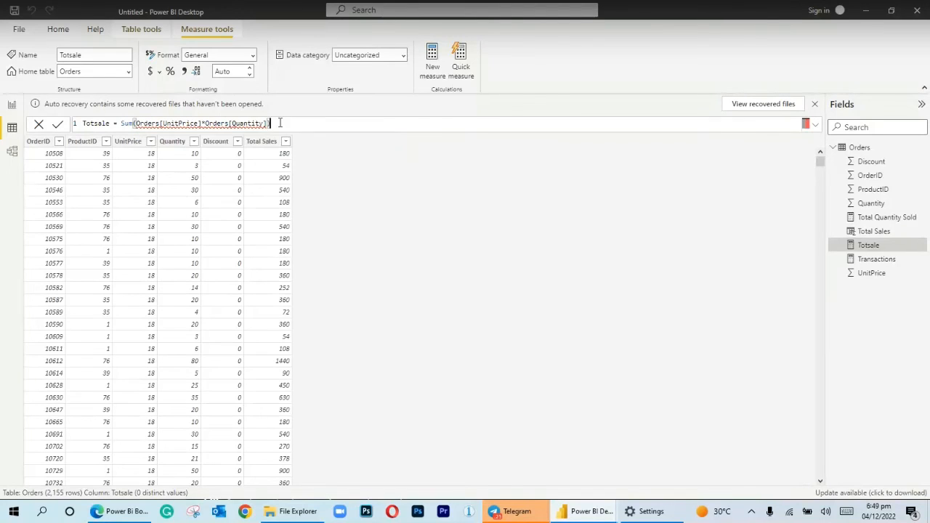
key("Return")
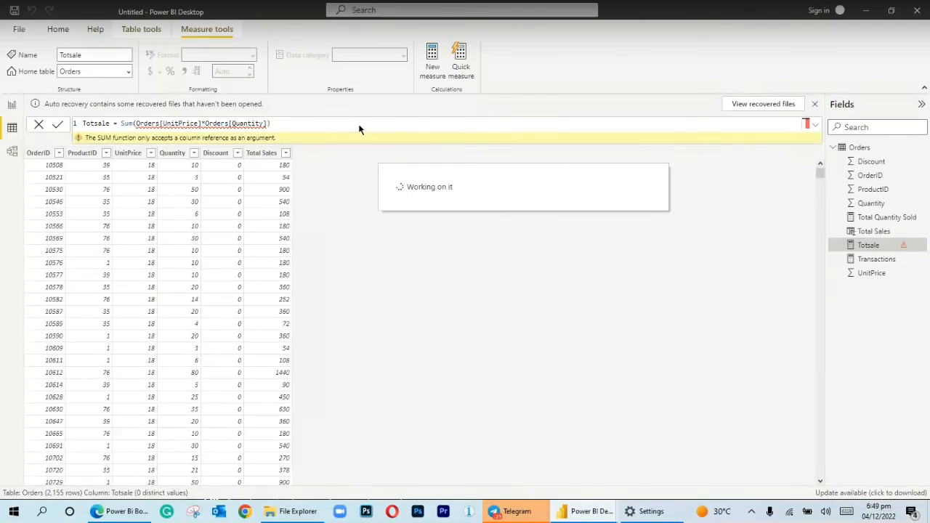
Try to rework the Totsale formula by multiplying the unit price by a separately entered quantity reference
left_click(298, 123)
key("BackSpace")
key("BackSpace")
key("BackSpace")
key("BackSpace")
key("BackSpace")
key("BackSpace")
key("BackSpace")
key("BackSpace")
key("BackSpace")
key("BackSpace")
key("BackSpace")
key("BackSpace")
key("BackSpace")
key("BackSpace")
key("BackSpace")
key("BackSpace")
key("BackSpace")
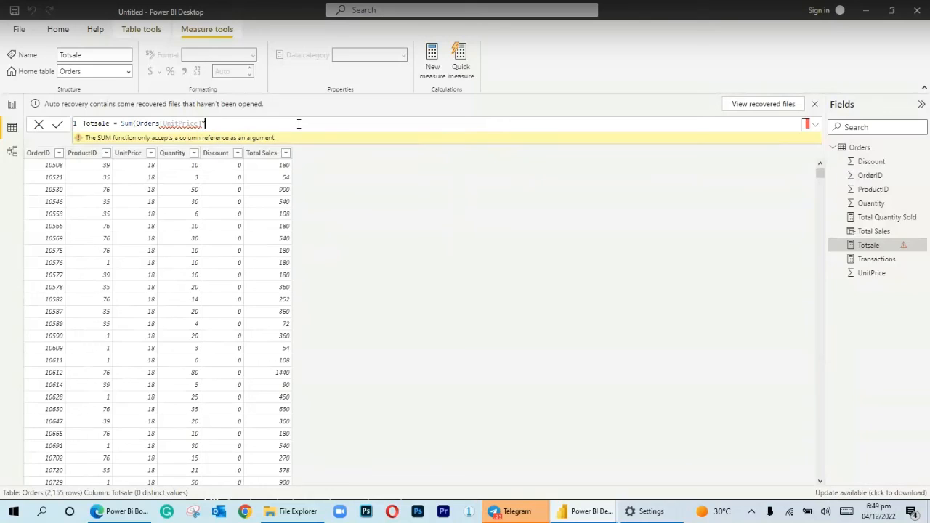
key("BackSpace")
type(") * quan")
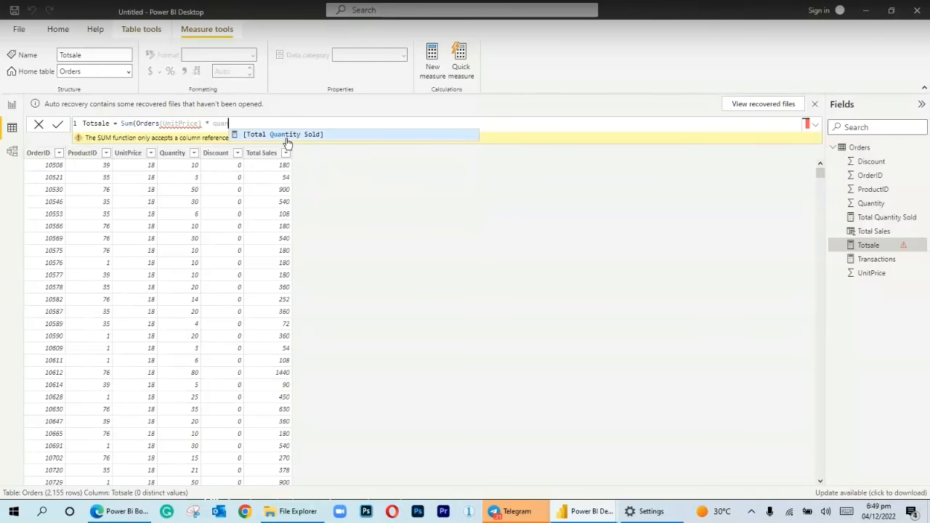
left_click(267, 119)
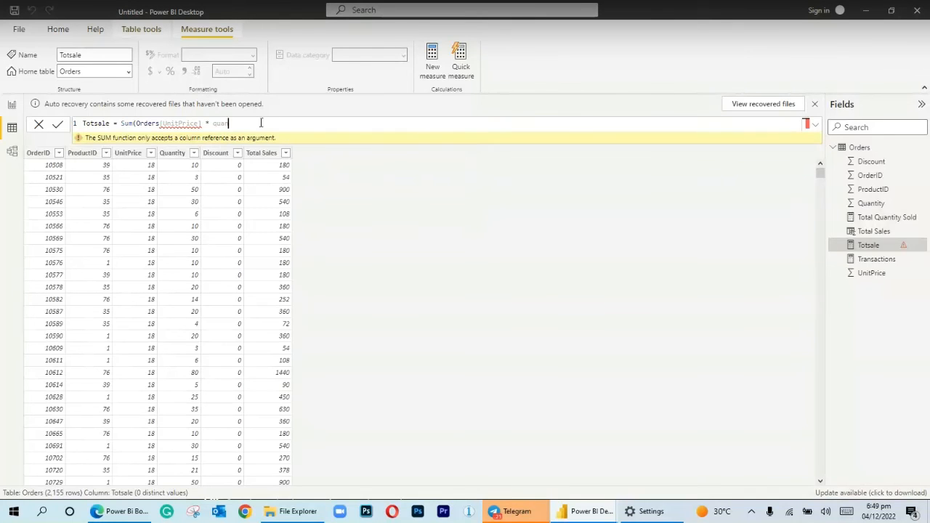
key("BackSpace")
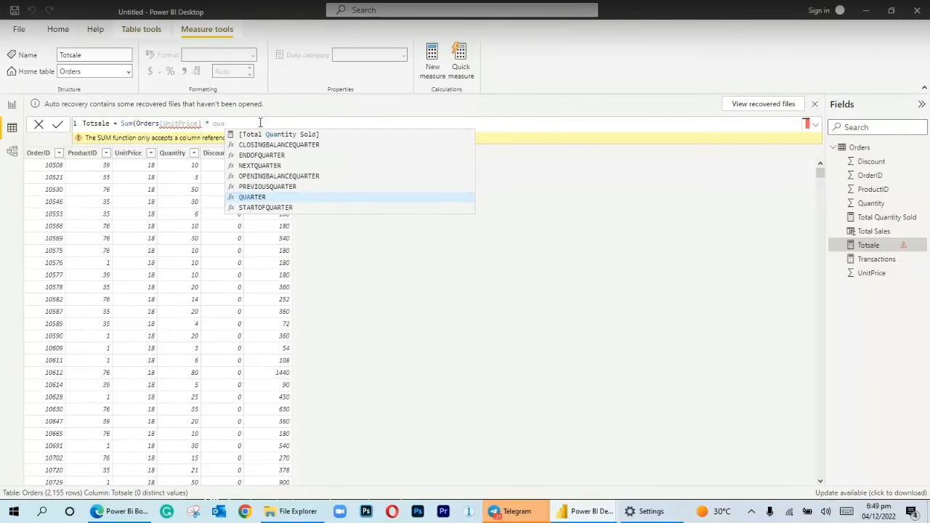
key("BackSpace")
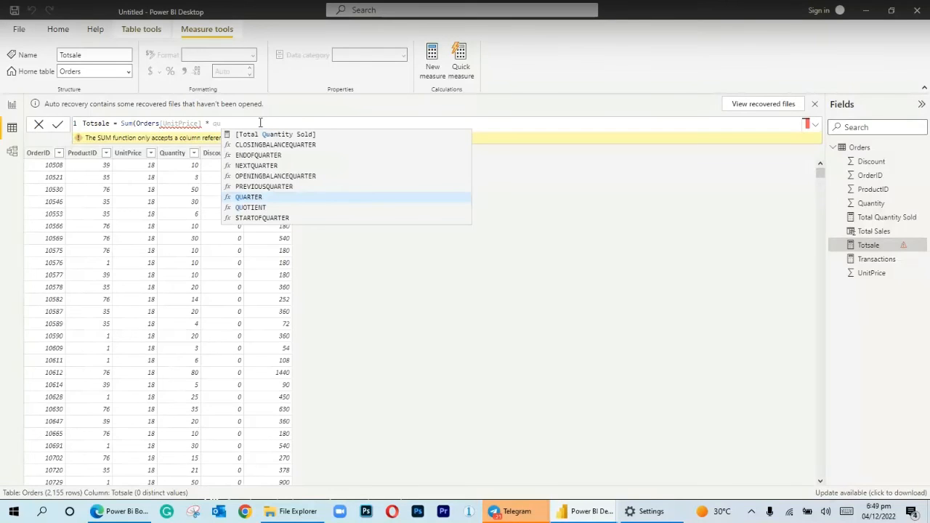
key("BackSpace")
key("BackSpace")
key("BackSpace")
key("BackSpace")
key("BackSpace")
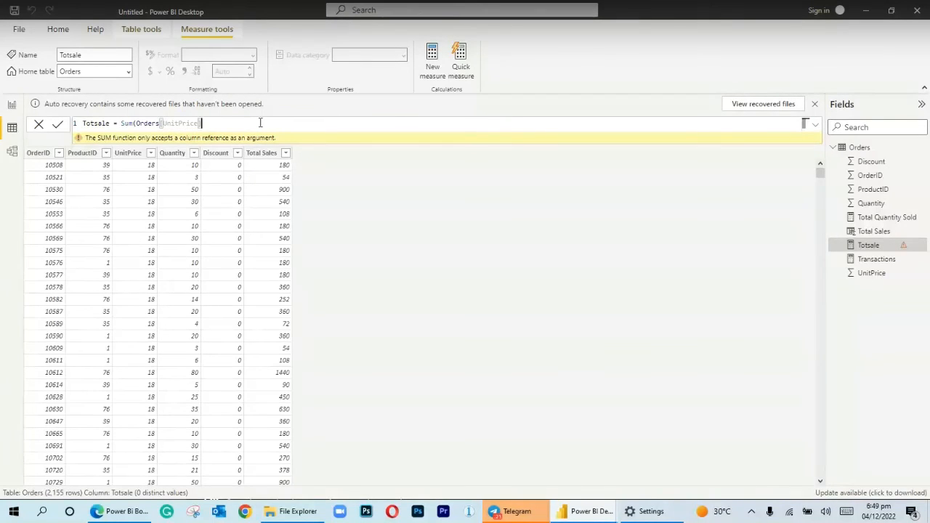
Clear the arguments from the Totsale formula, leaving only the Sum function name
type(")(")
type("qua")
key("BackSpace")
key("BackSpace")
key("BackSpace")
key("BackSpace")
key("BackSpace")
type("*")
key("BackSpace")
key("BackSpace")
key("BackSpace")
key("BackSpace")
key("BackSpace")
key("BackSpace")
key("BackSpace")
key("BackSpace")
key("BackSpace")
key("BackSpace")
key("BackSpace")
key("BackSpace")
key("BackSpace")
key("BackSpace")
key("BackSpace")
key("BackSpace")
key("BackSpace")
key("BackSpace")
key("BackSpace")
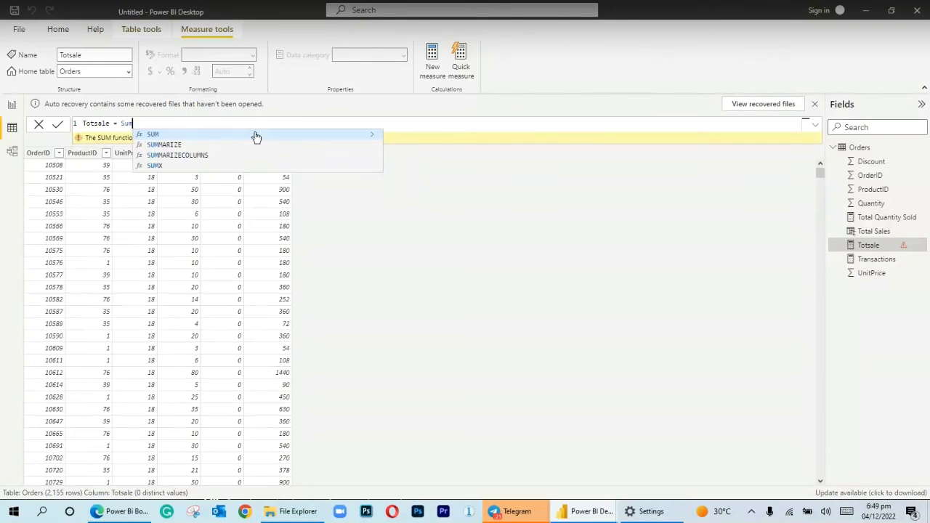
Enter SUM(Orders[UnitPrice]) as the first part of the Totsale formula
left_click(254, 136)
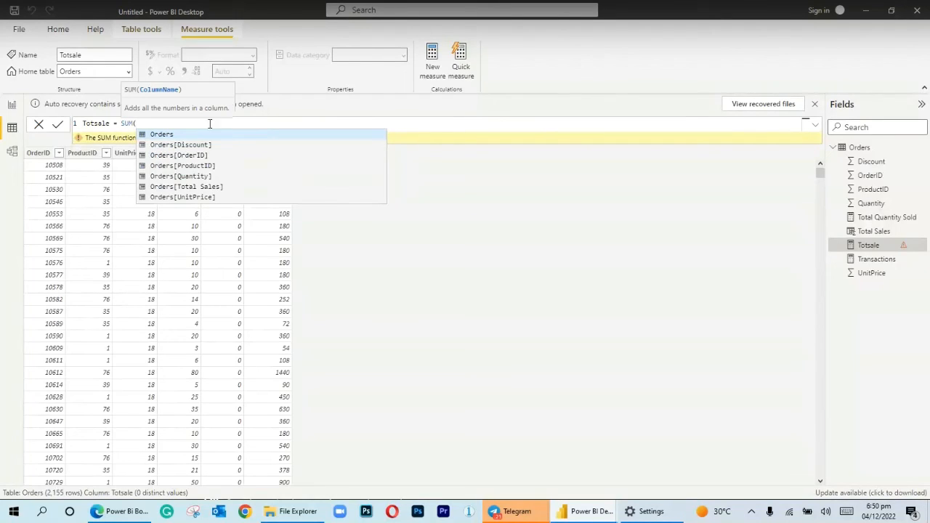
left_click(186, 135)
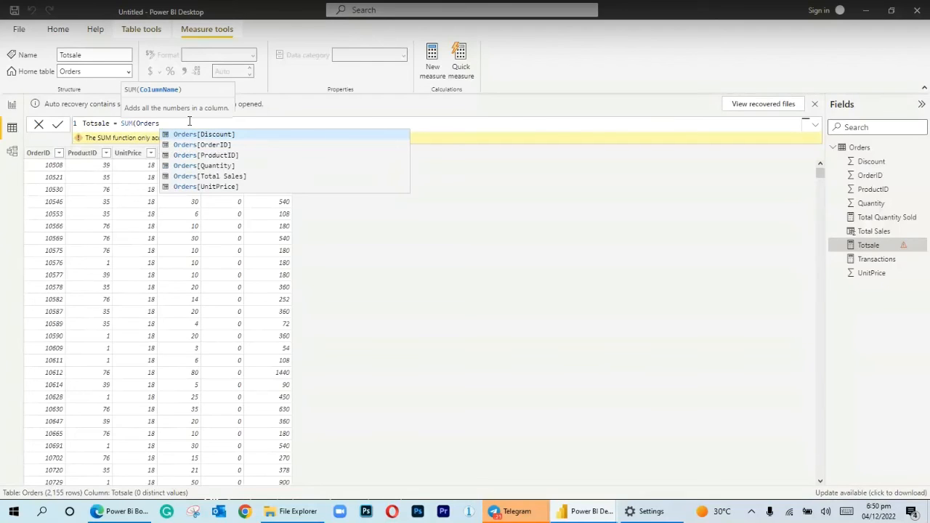
key("BackSpace")
key("BackSpace")
key("BackSpace")
key("BackSpace")
key("BackSpace")
key("BackSpace")
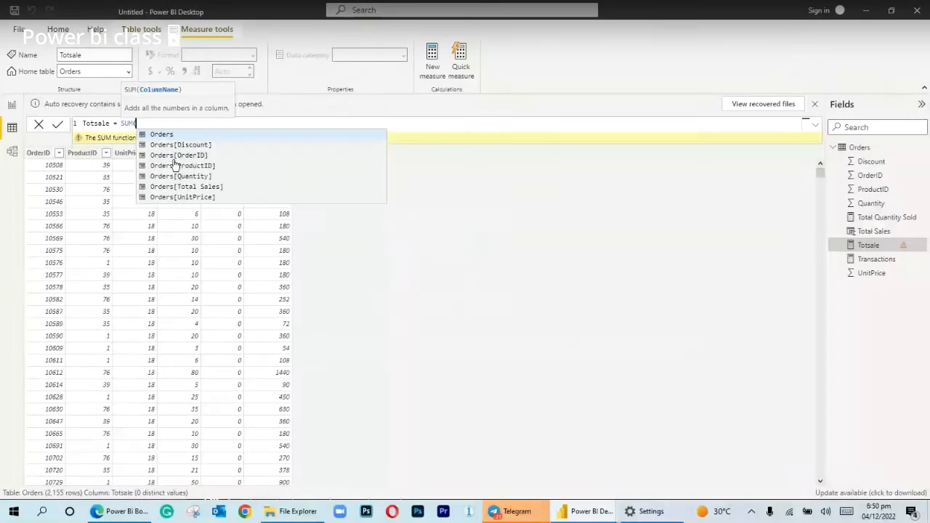
left_click(182, 197)
type(")")
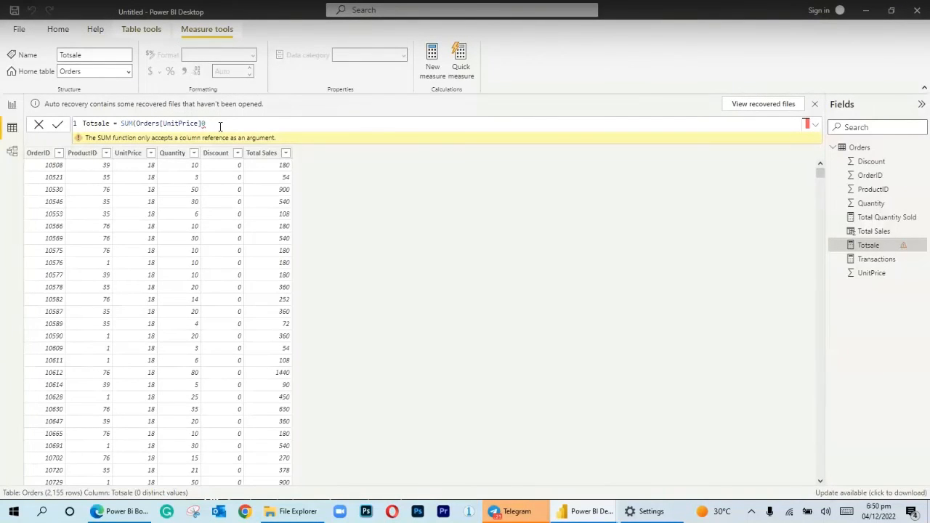
type(")")
type(" *")
type("um")
Multiply the Totsale formula by SUM(Orders[Quantity]), commit it, and view the Totsale card on the report page
key("BackSpace")
key("BackSpace")
key("BackSpace")
key("BackSpace")
key("BackSpace")
type("* Sum")
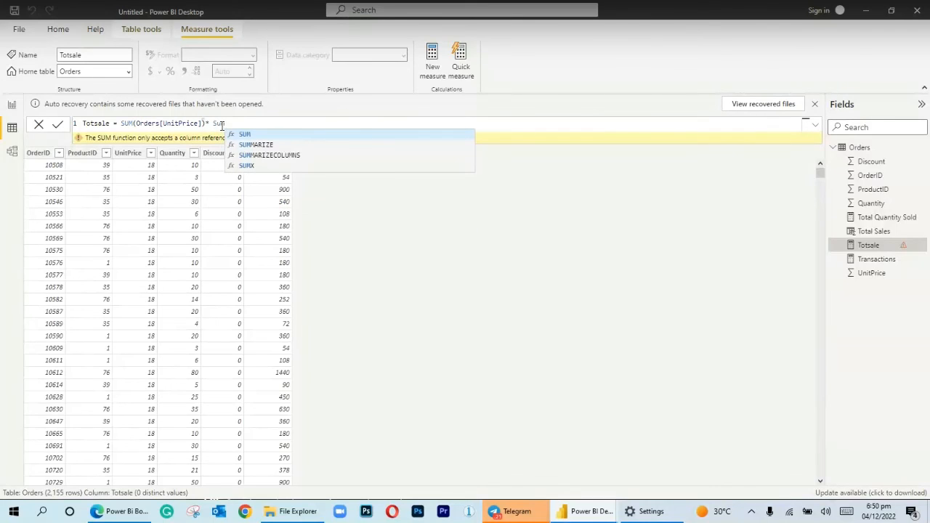
left_click(245, 134)
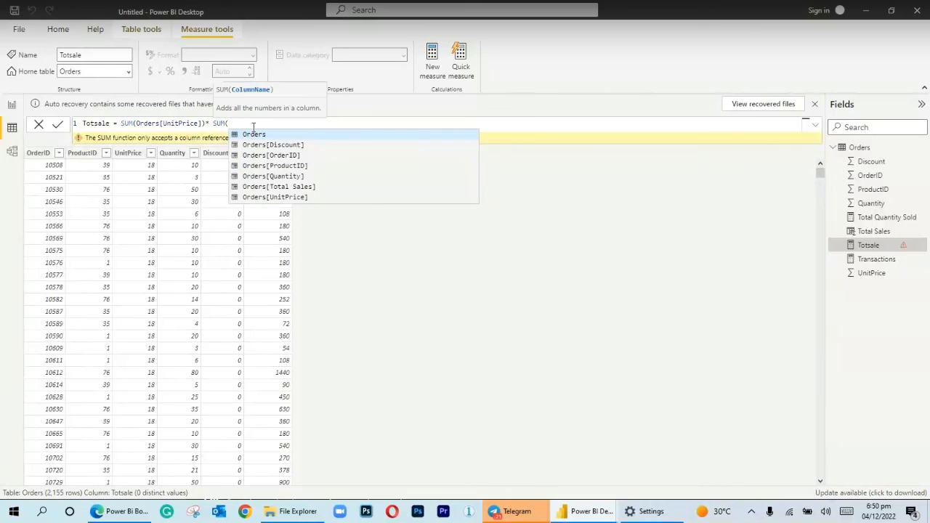
type("Orders[Quantity]")
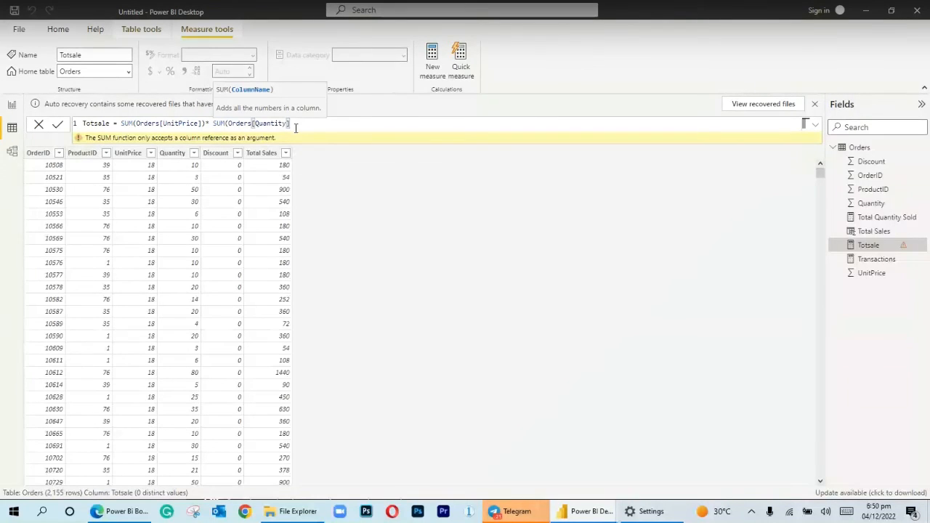
type(")")
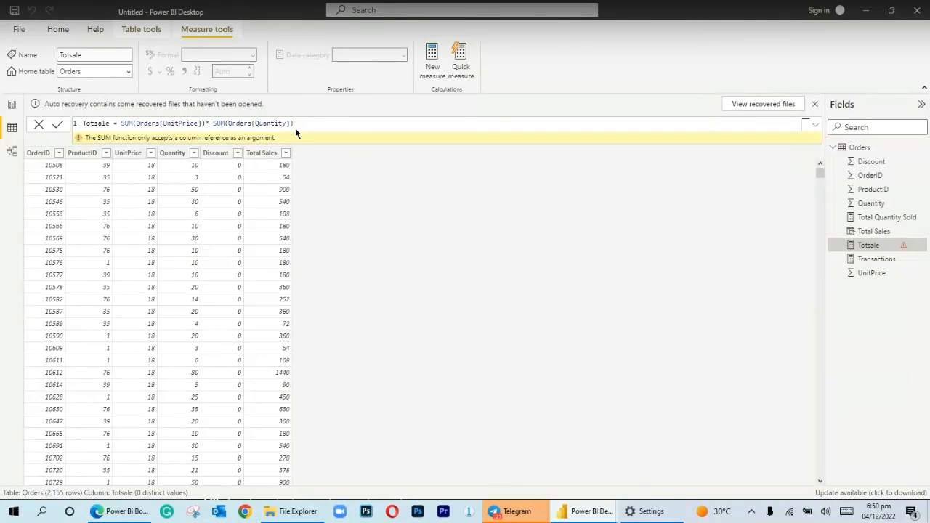
key("Return")
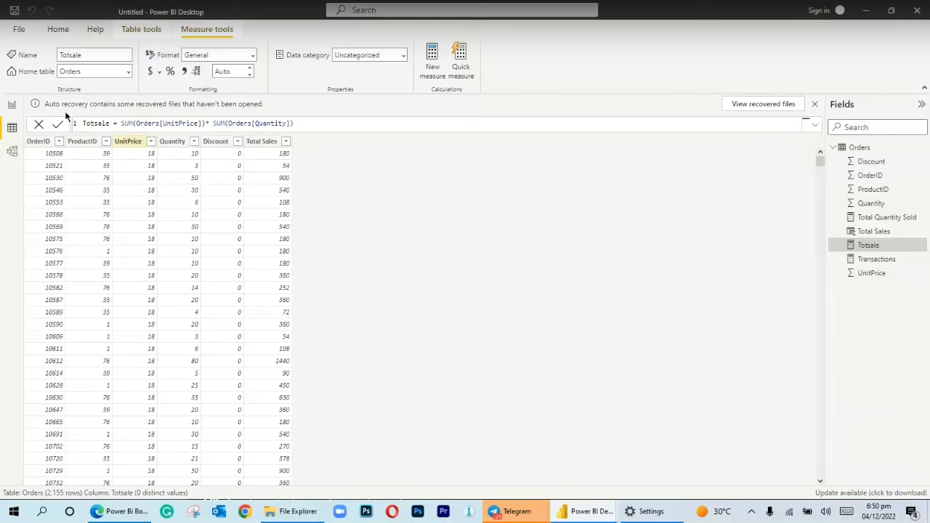
left_click(11, 105)
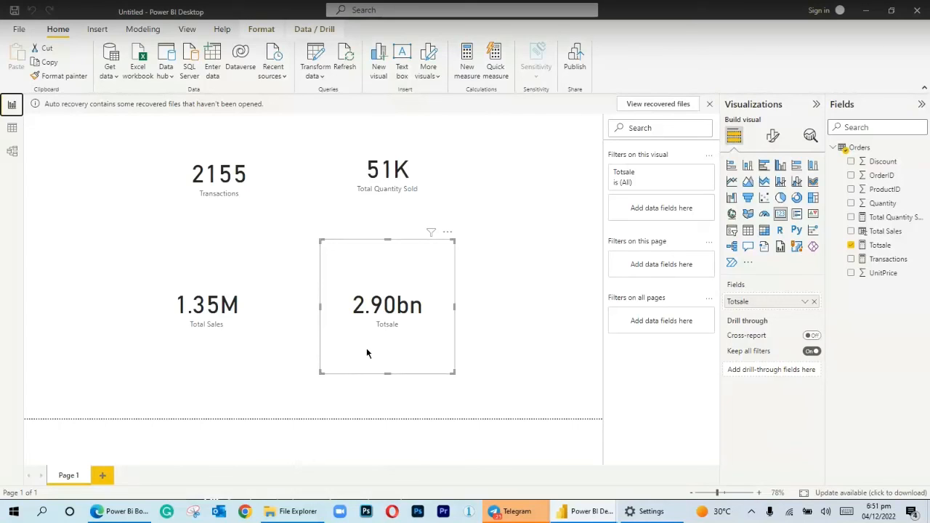
Back in the data view, replace the Totsale formula's expression with SUMX, giving the Orders table as its first argument
left_click(12, 129)
key("BackSpace")
key("BackSpace")
key("BackSpace")
key("BackSpace")
key("BackSpace")
key("BackSpace")
key("BackSpace")
key("BackSpace")
key("BackSpace")
key("BackSpace")
key("BackSpace")
key("BackSpace")
key("BackSpace")
key("BackSpace")
key("BackSpace")
key("BackSpace")
key("BackSpace")
key("BackSpace")
key("BackSpace")
key("BackSpace")
key("BackSpace")
key("BackSpace")
key("BackSpace")
key("BackSpace")
key("BackSpace")
key("BackSpace")
key("BackSpace")
key("BackSpace")
key("BackSpace")
key("BackSpace")
key("BackSpace")
key("BackSpace")
key("BackSpace")
key("BackSpace")
left_click(299, 166)
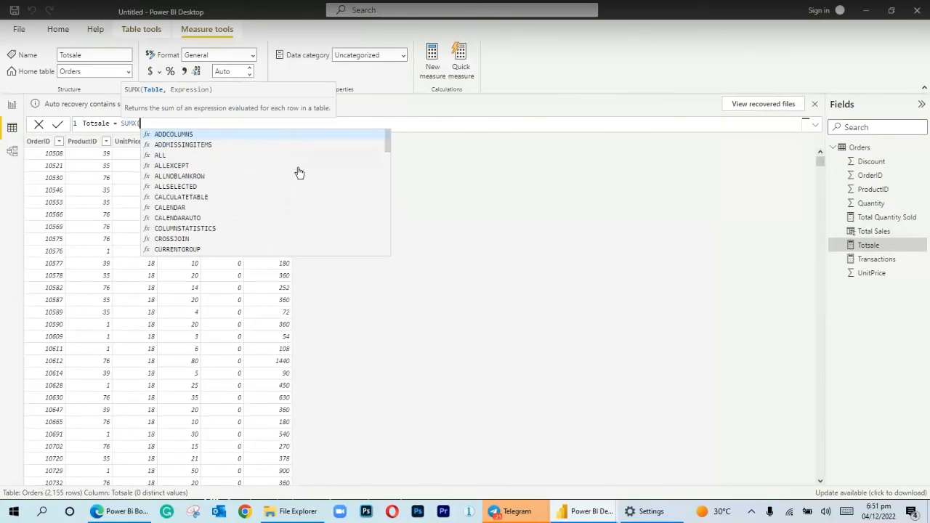
type("Orders")
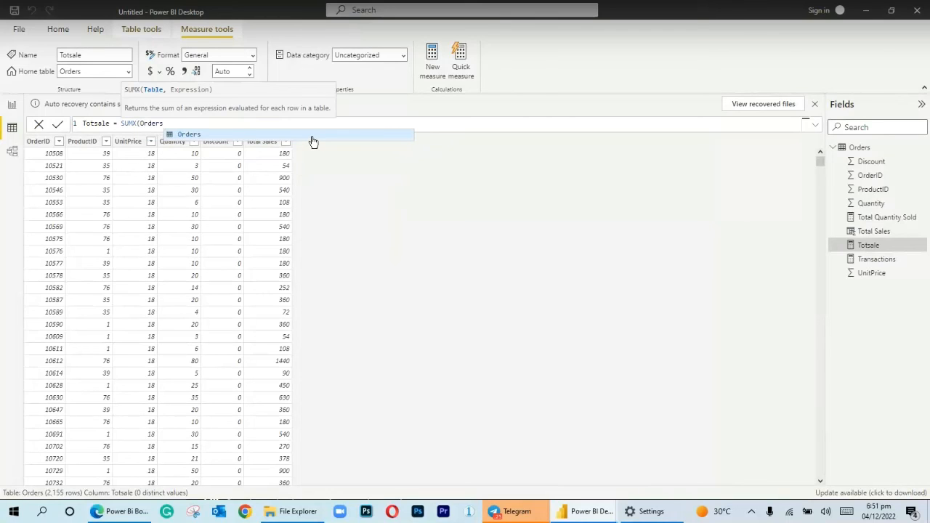
type(",")
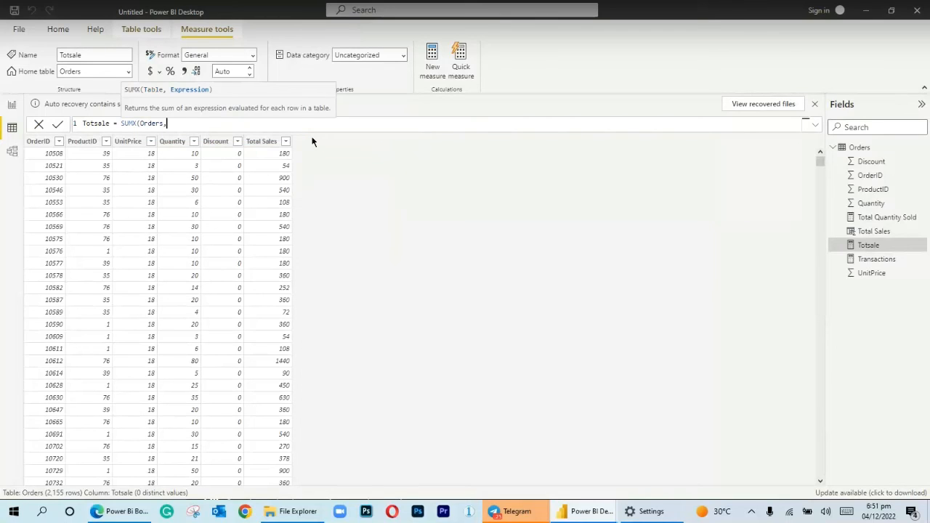
type("un")
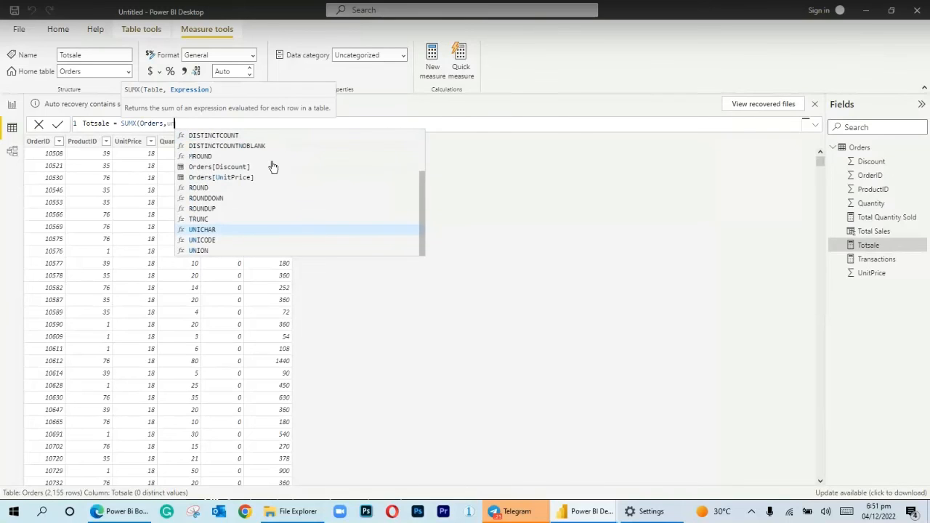
Complete the SUMX formula with Orders[UnitPrice]*Orders[Quantity], commit it, and check the Totsale card on the report page before returning to the data view
left_click(260, 181)
type("*")
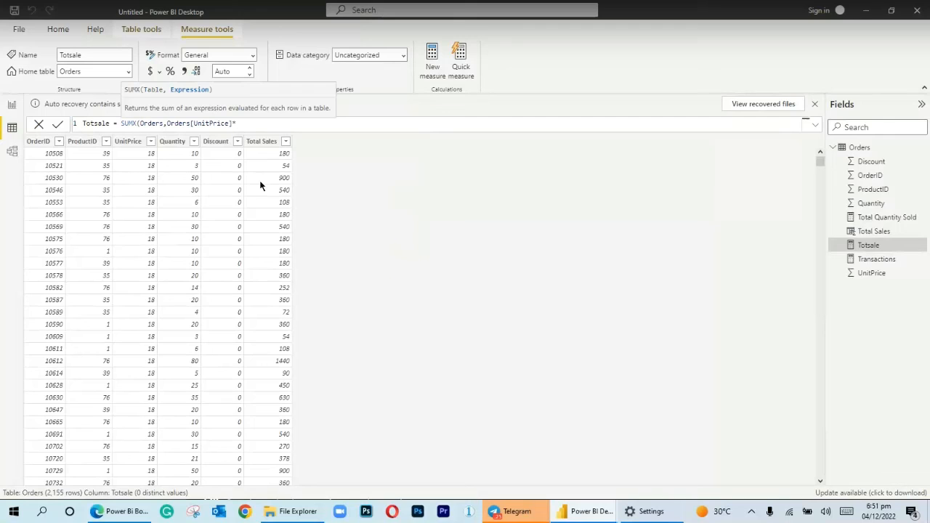
type("q")
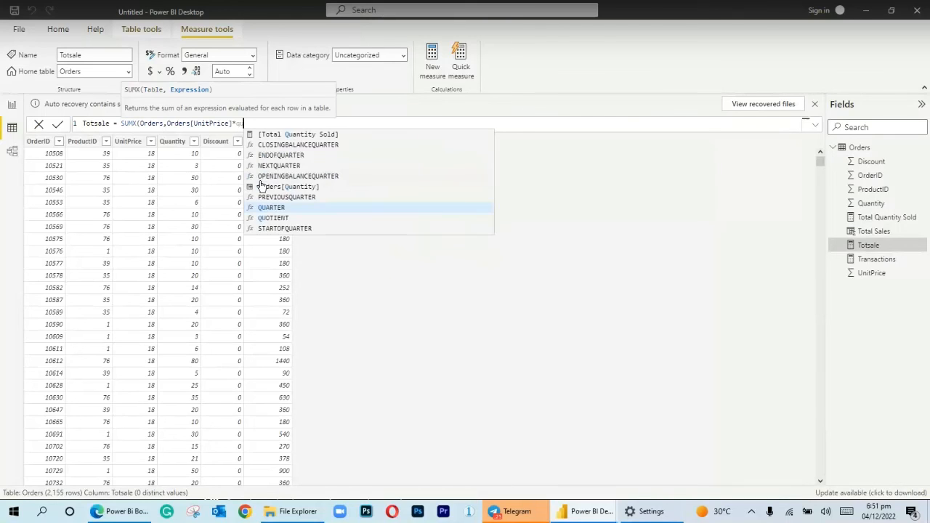
type("u")
left_click(260, 186)
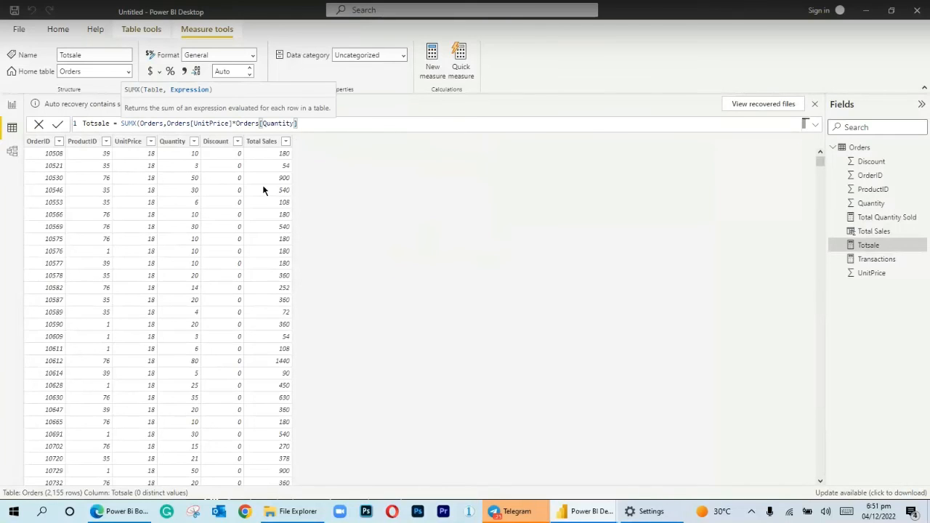
type(")")
key("Return")
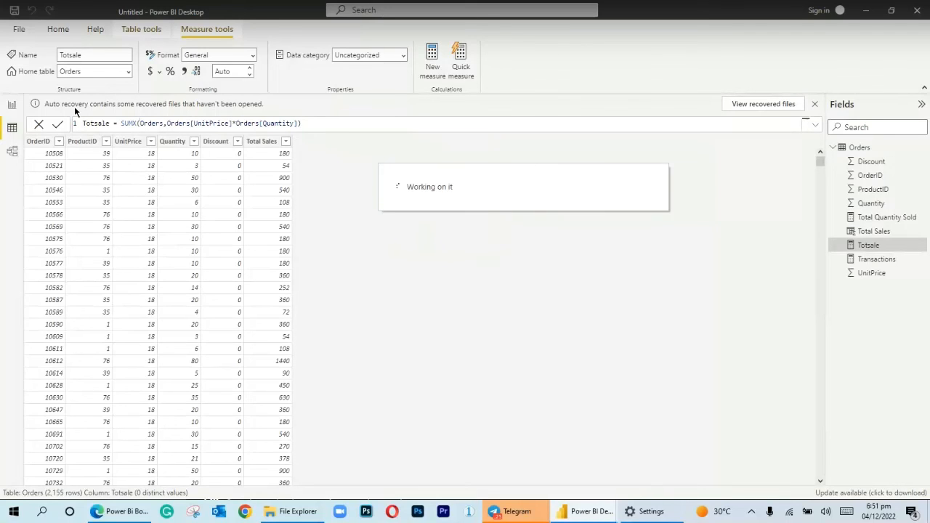
left_click(11, 104)
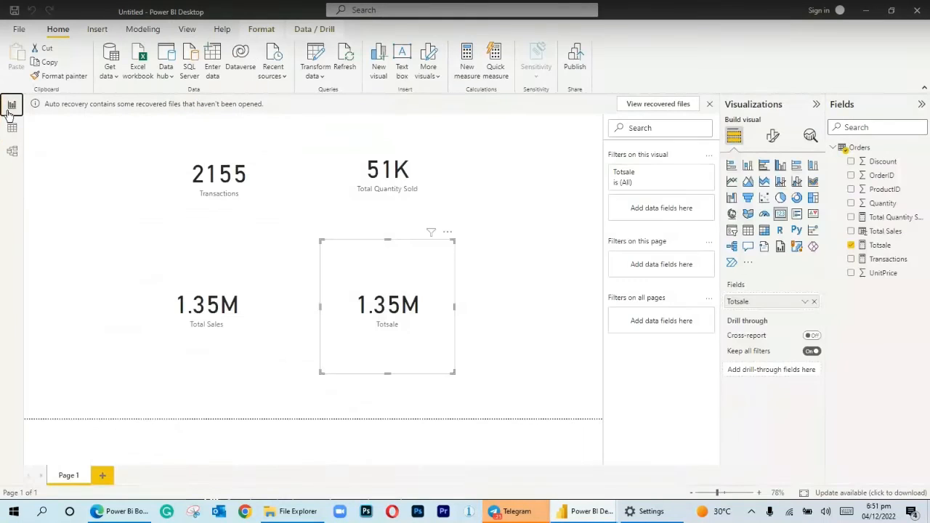
left_click(12, 127)
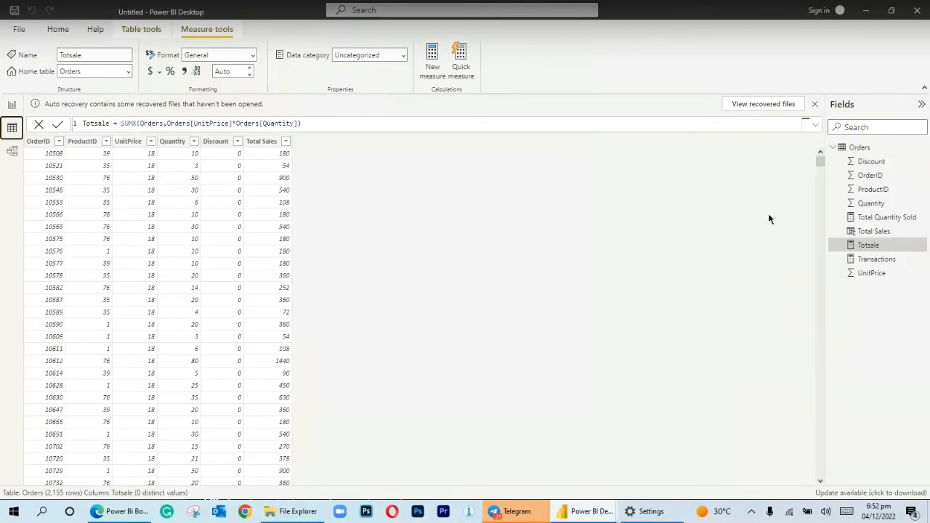
Start a new quick measure on the Orders table and choose Addition as its calculation
right_click(852, 149)
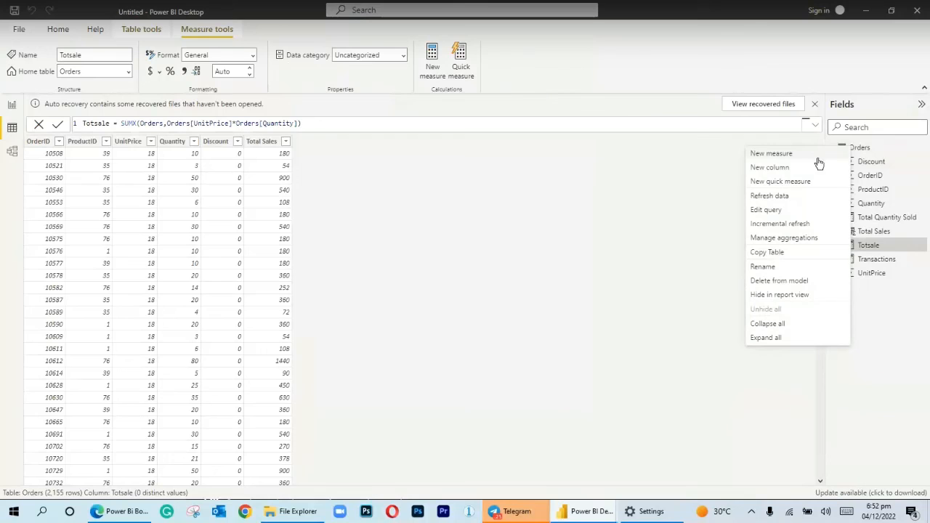
left_click(780, 182)
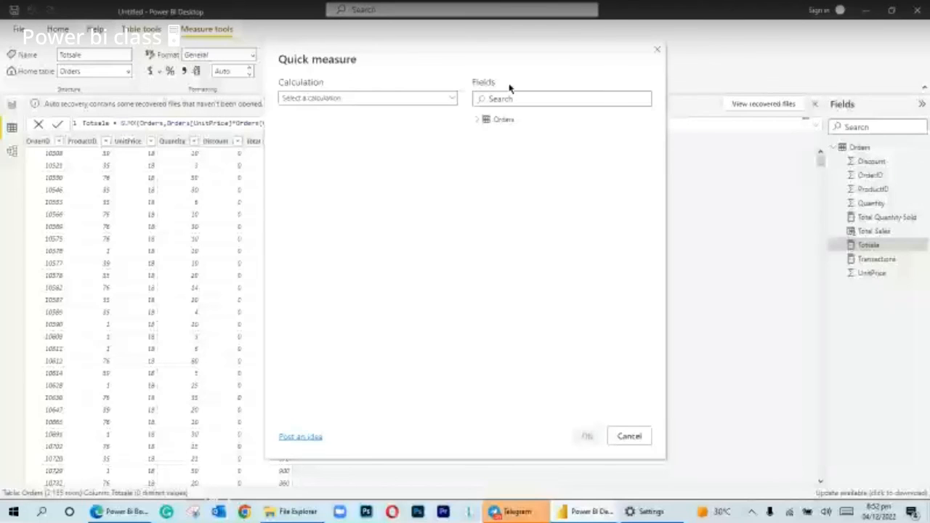
left_click(452, 98)
left_click_drag(456, 136, 442, 232)
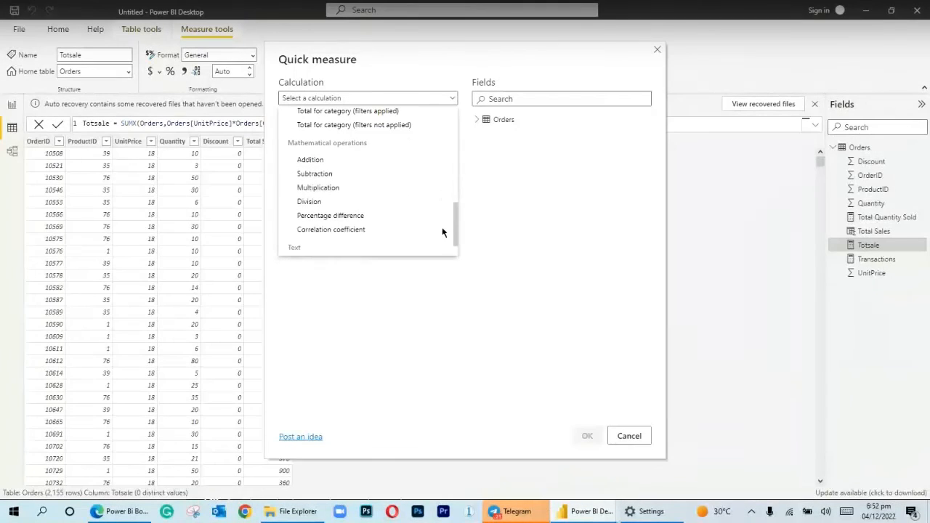
left_click(333, 162)
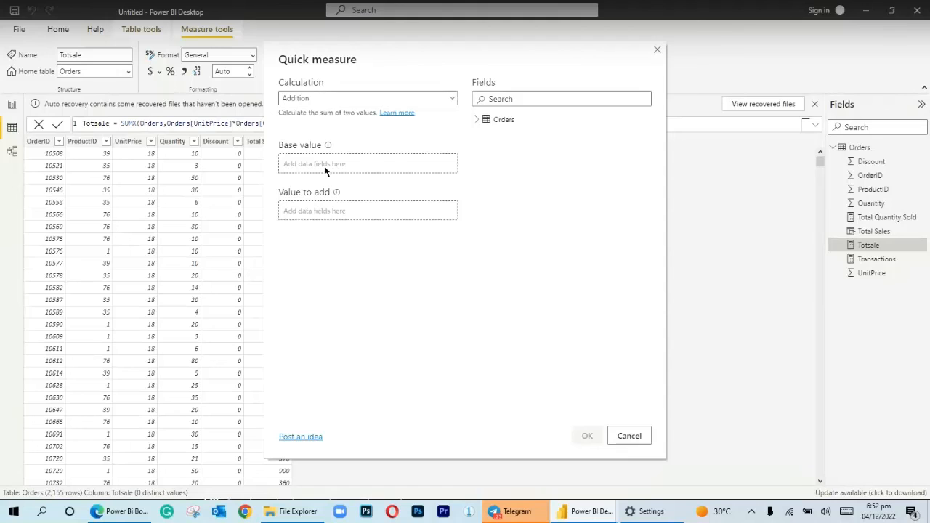
Use Quantity as the base value and UnitPrice as the value to add, and create the quick measure
left_click(478, 119)
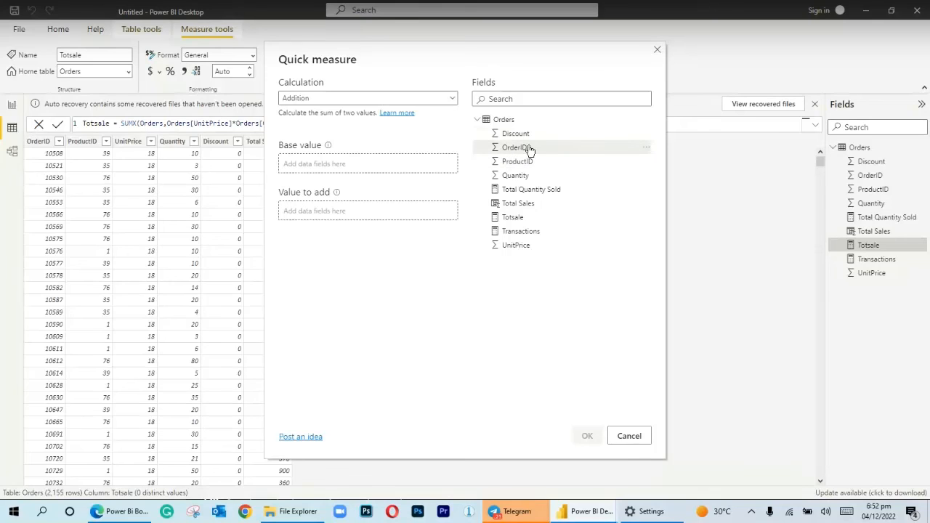
mouse_move(520, 148)
left_mouse_down()
mouse_move(399, 147)
mouse_move(379, 166)
mouse_move(526, 143)
left_mouse_up()
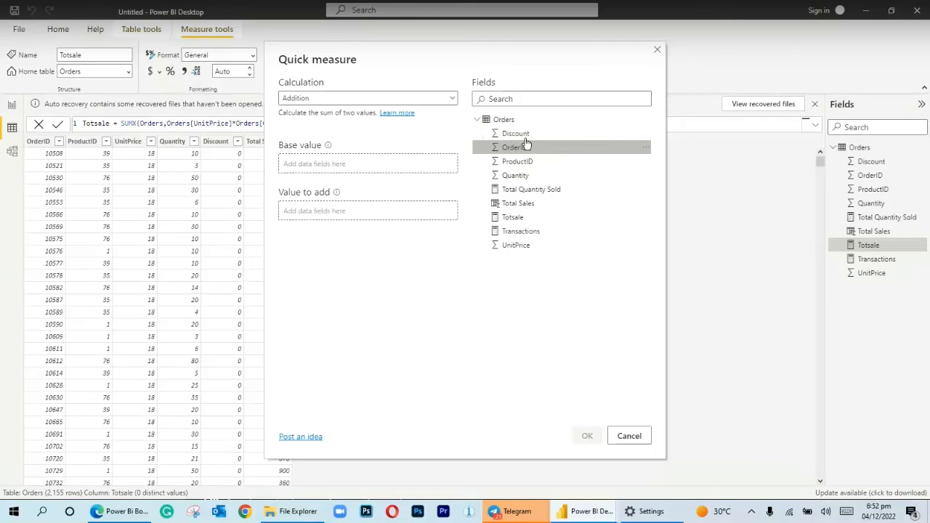
left_click_drag(513, 175, 409, 166)
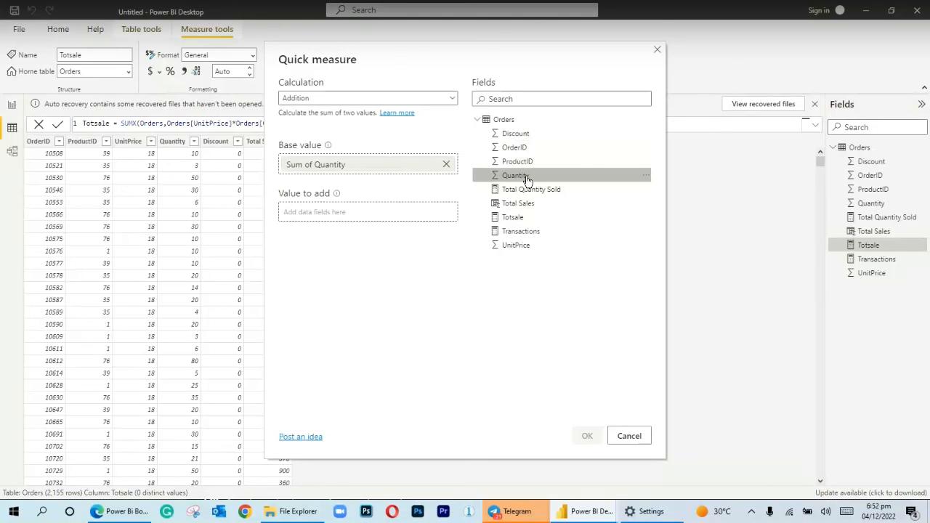
left_click_drag(517, 246, 403, 212)
left_click_drag(485, 246, 361, 225)
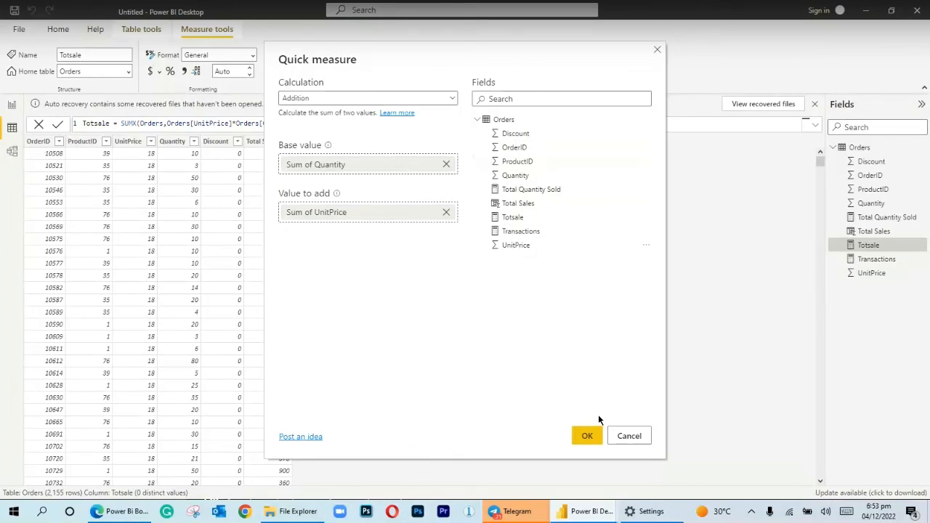
left_click(587, 435)
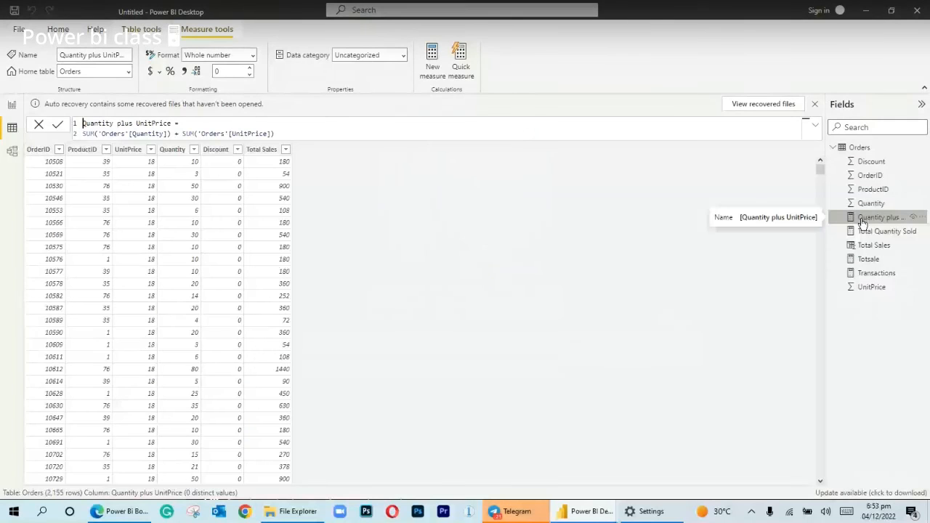
right_click(852, 216)
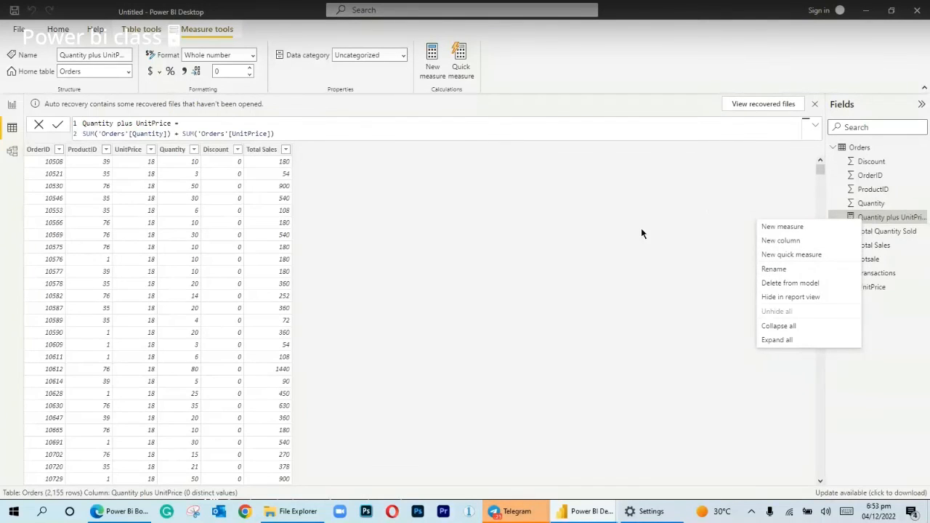
left_click(602, 229)
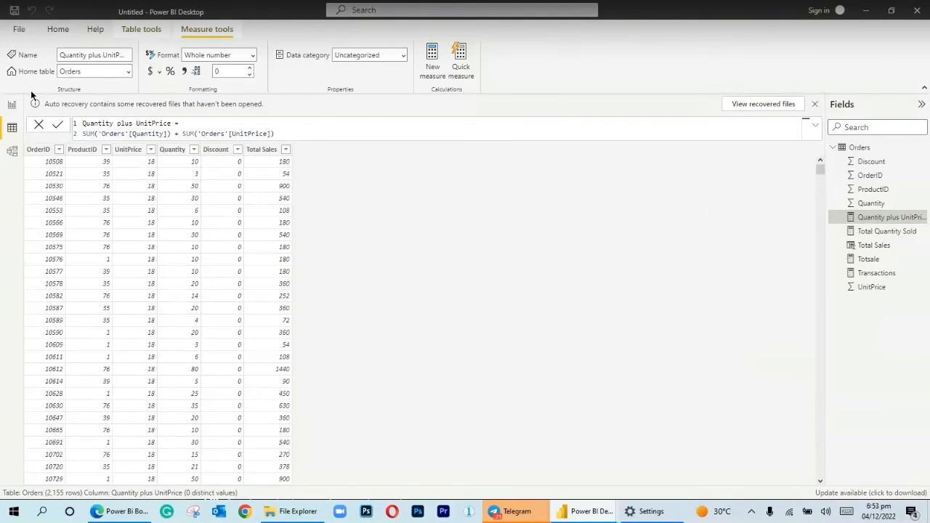
On the report page, replace Totsale with Quantity plus UnitPrice in its card and place the card beside the Total Sales card
left_click(13, 105)
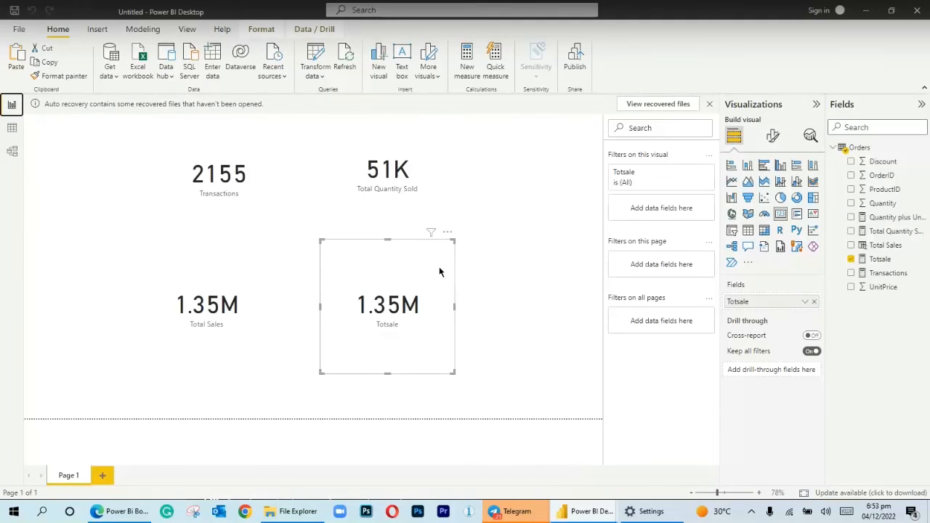
left_click(492, 274)
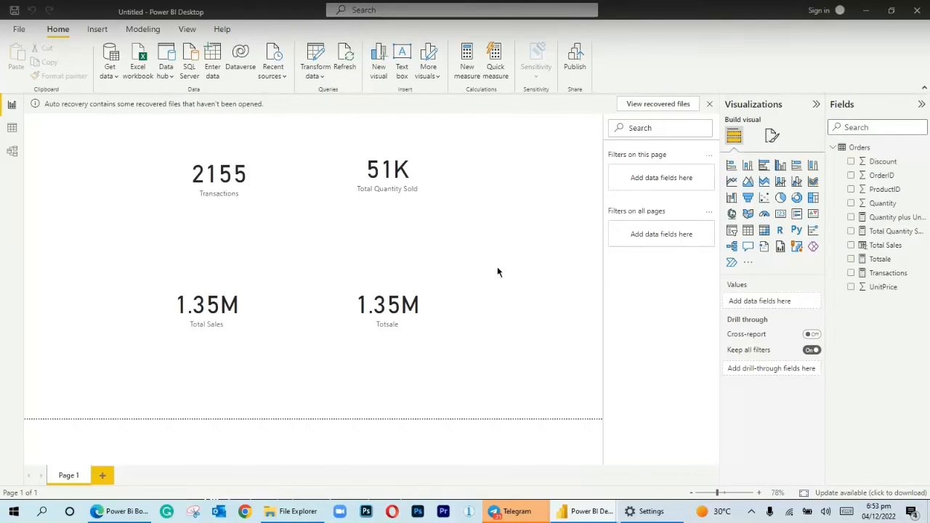
left_click_drag(380, 289, 126, 201)
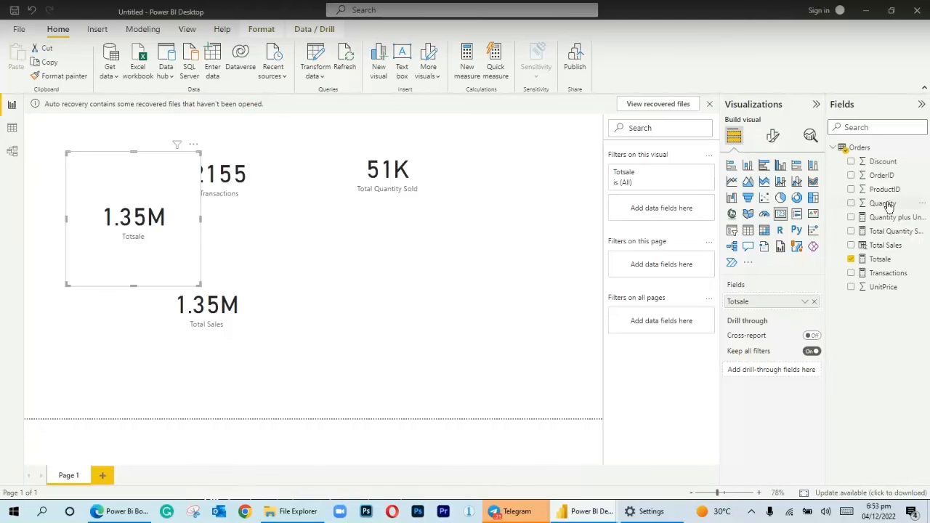
left_click_drag(879, 217, 772, 302)
left_click(813, 303)
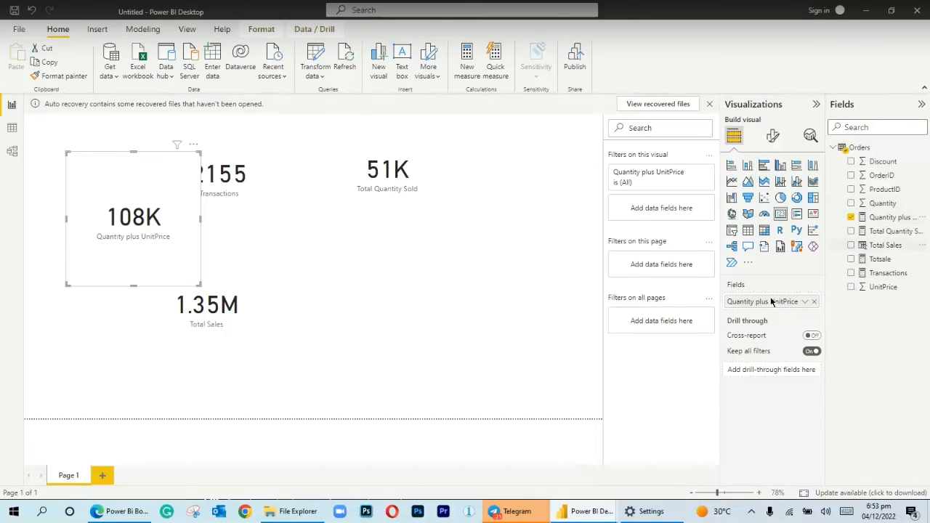
left_click_drag(153, 231, 389, 314)
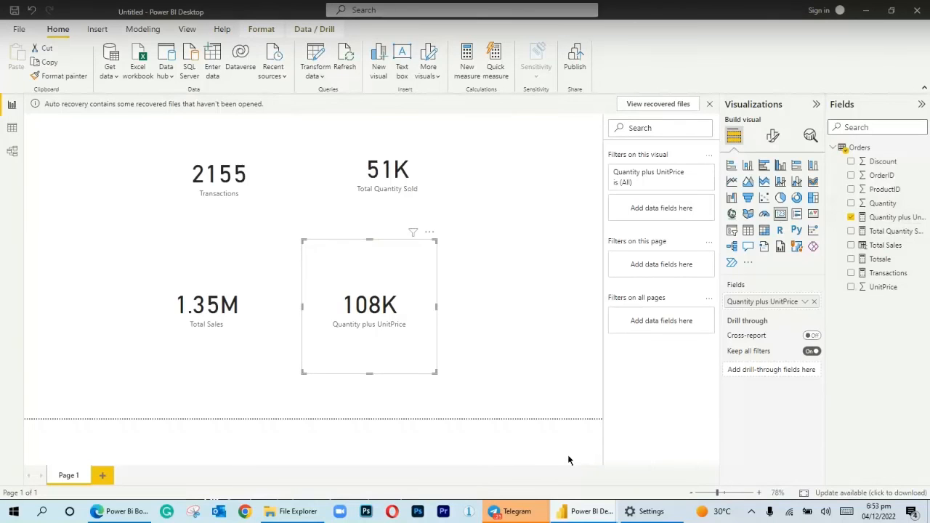
Check the Power bi class call window in Telegram and switch to the Power Bi Boot camp(DAY 3).pdf slides in Microsoft Edge
mouse_move(524, 513)
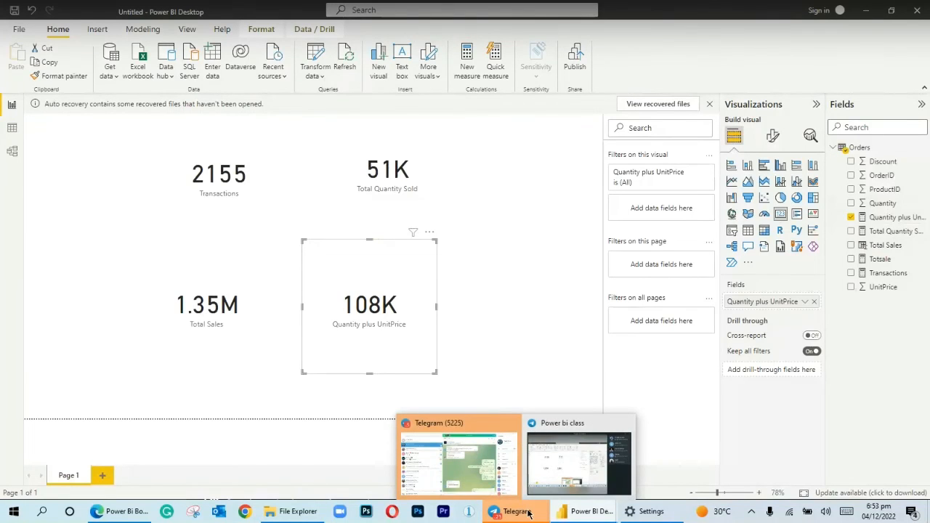
left_click(579, 463)
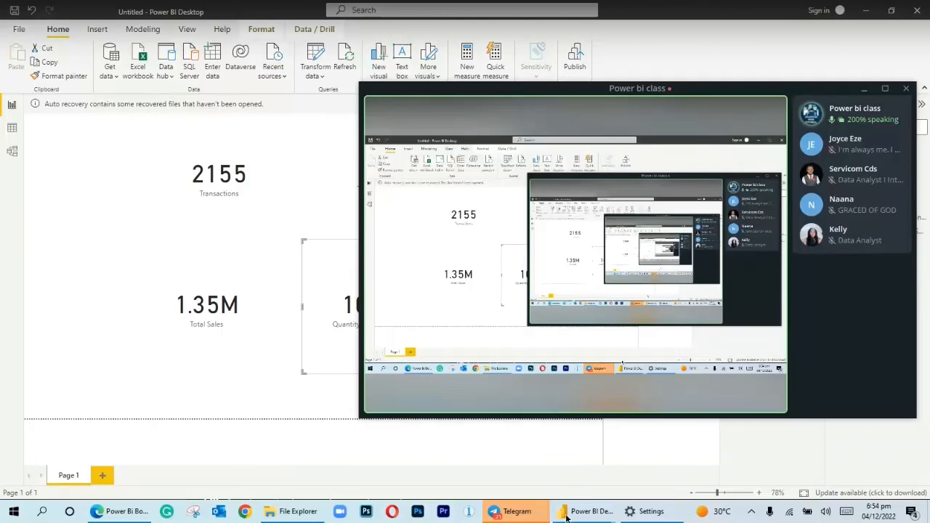
left_click(619, 388)
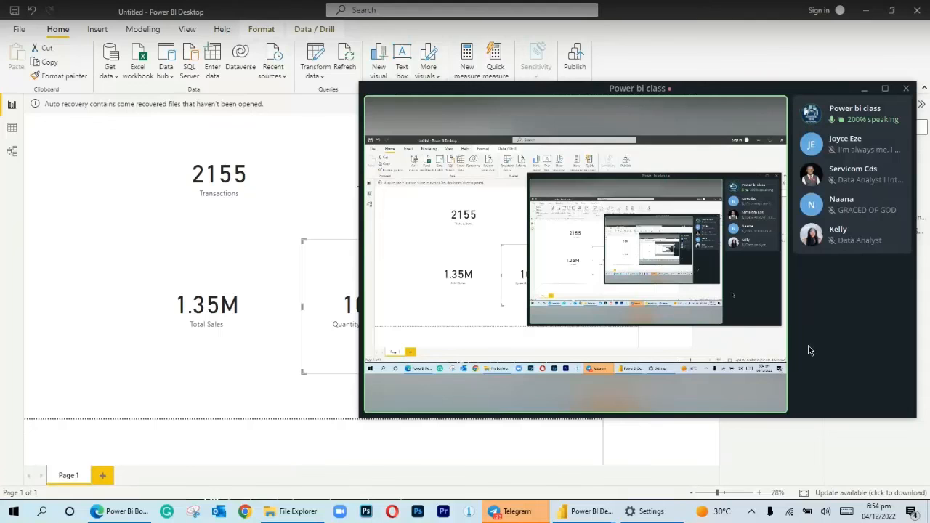
left_click(122, 512)
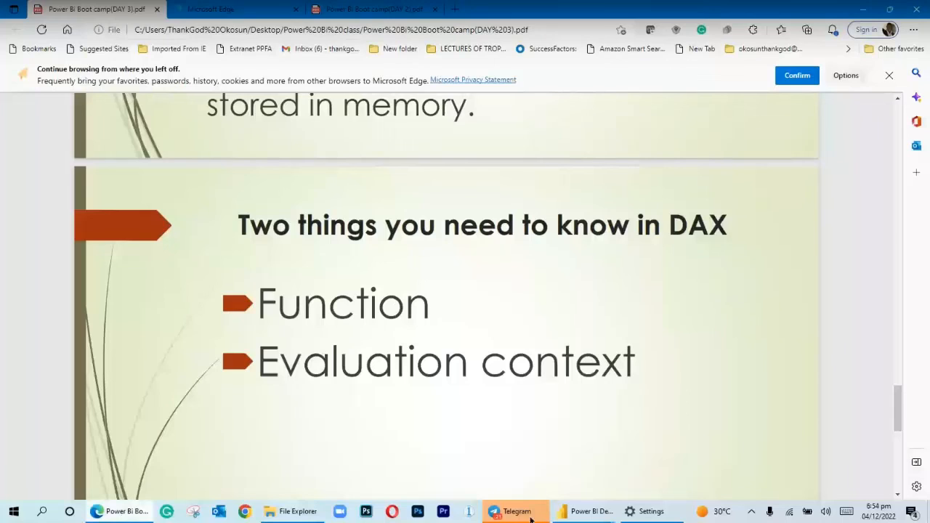